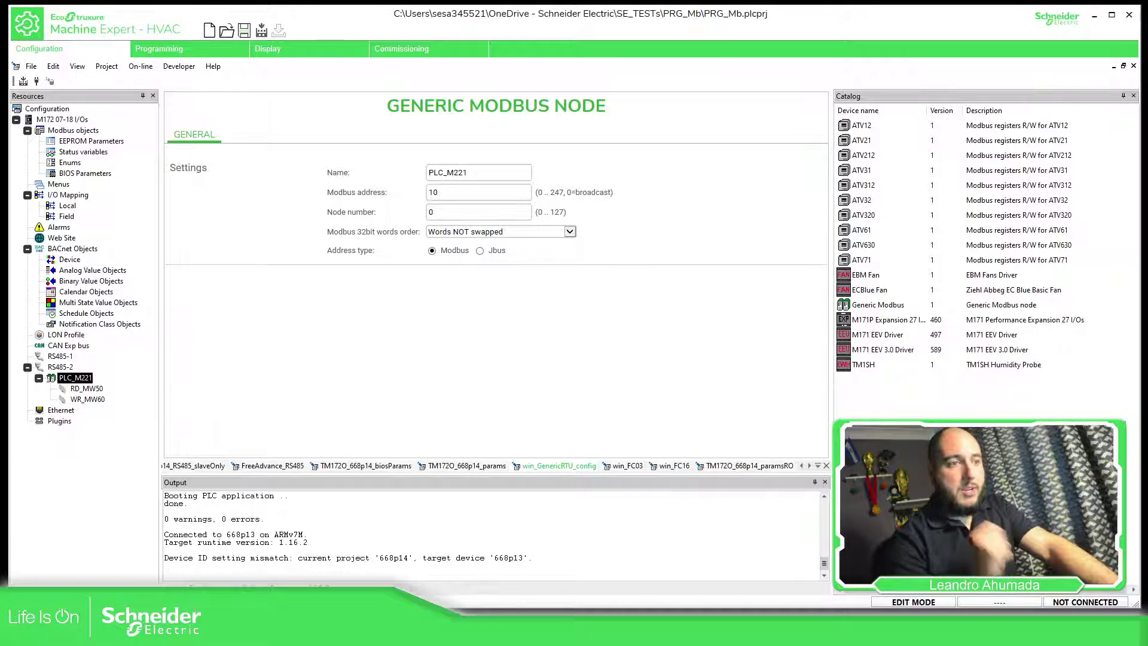
Copy the PLC_M221 node and paste it under RS485-2 as Generic Modbus_1
left_click(73, 382)
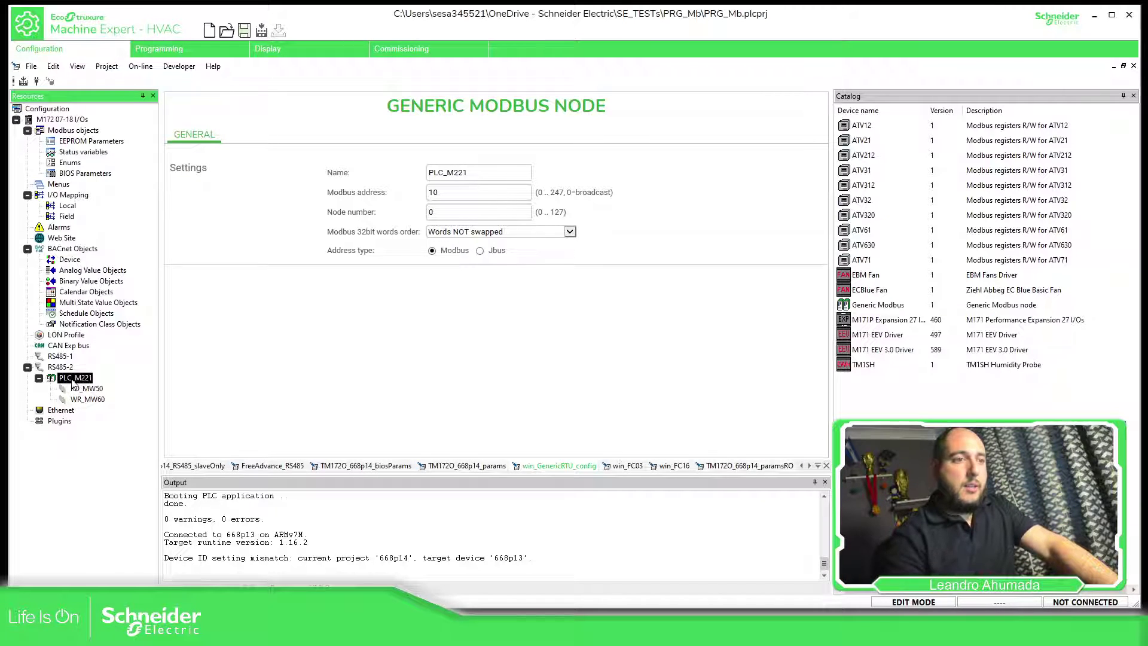
right_click(69, 367)
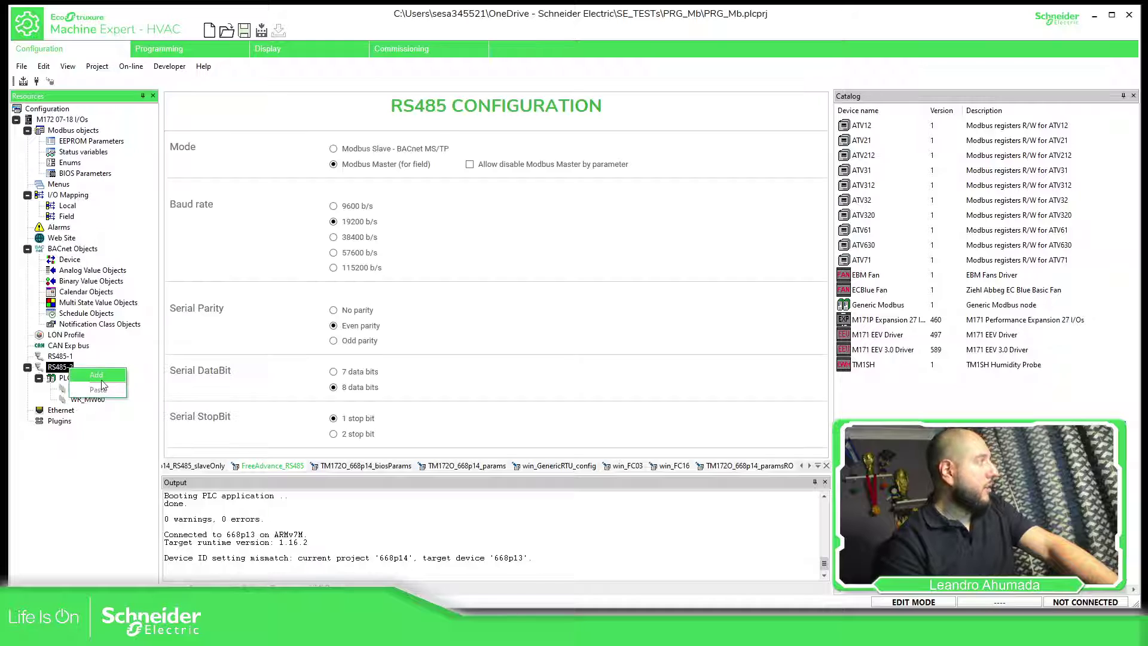
left_click(67, 378)
right_click(66, 379)
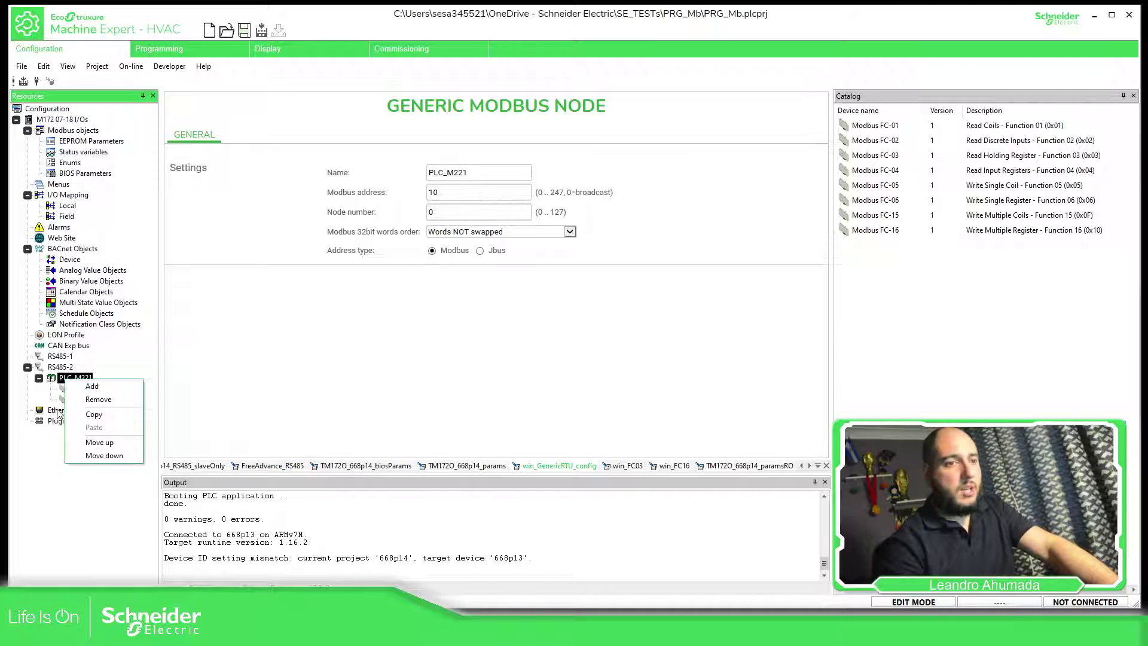
left_click(94, 414)
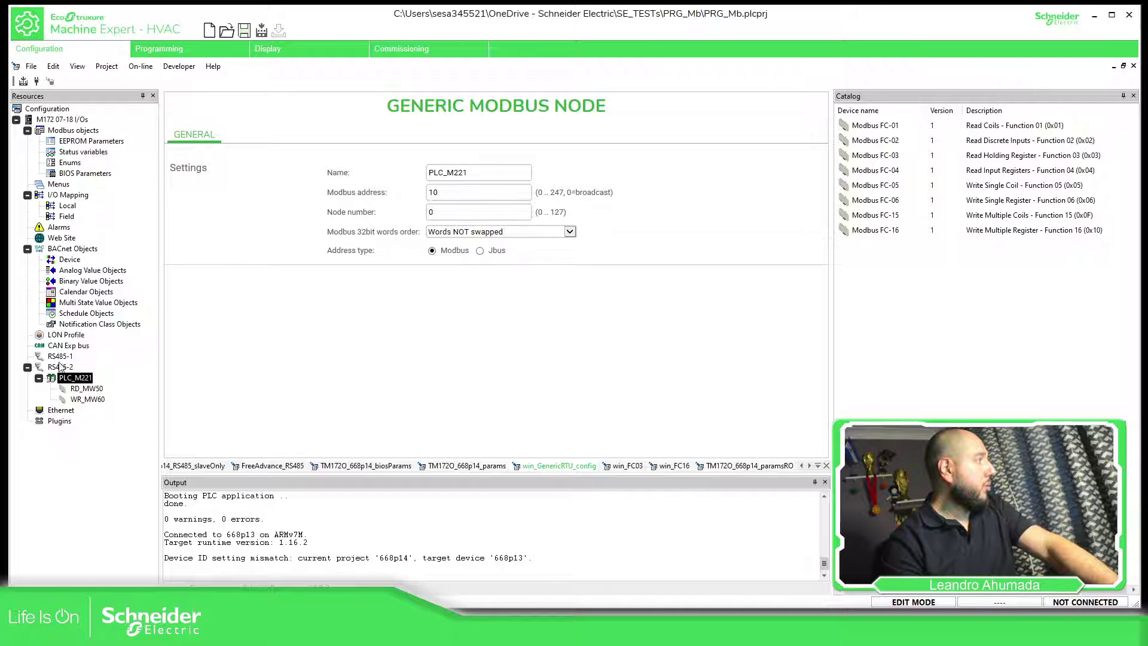
right_click(62, 367)
left_click(91, 394)
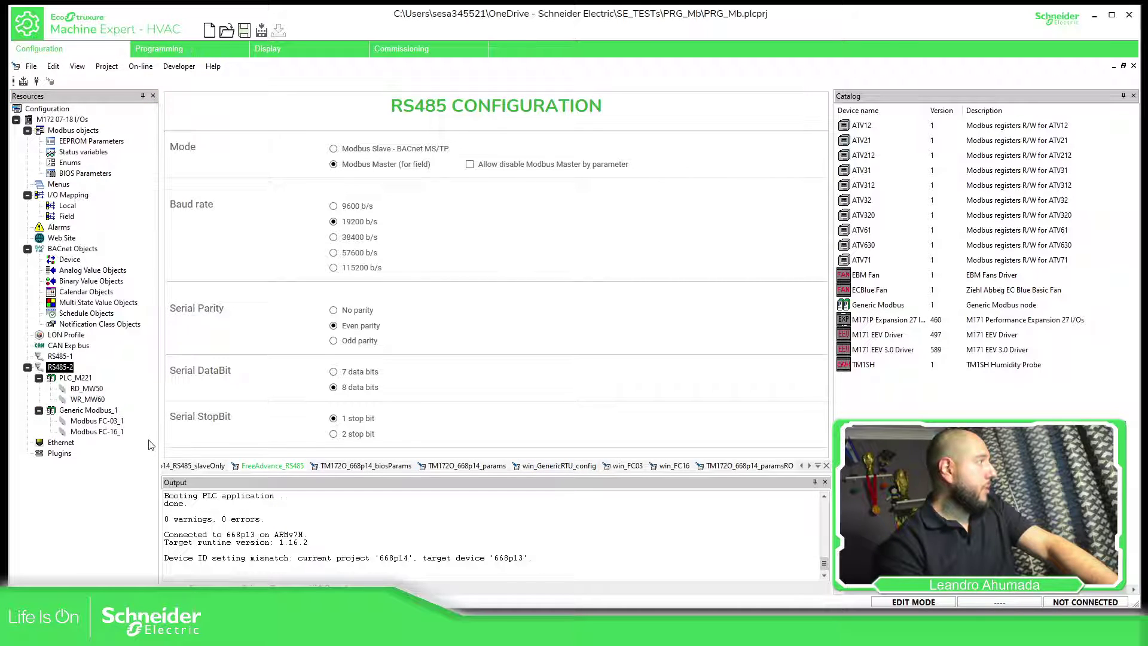
Inspect the pasted FC-03_1 read of holding registers 51–55 and the FC-16_1 write from address 61
left_click(101, 412)
left_click(113, 423)
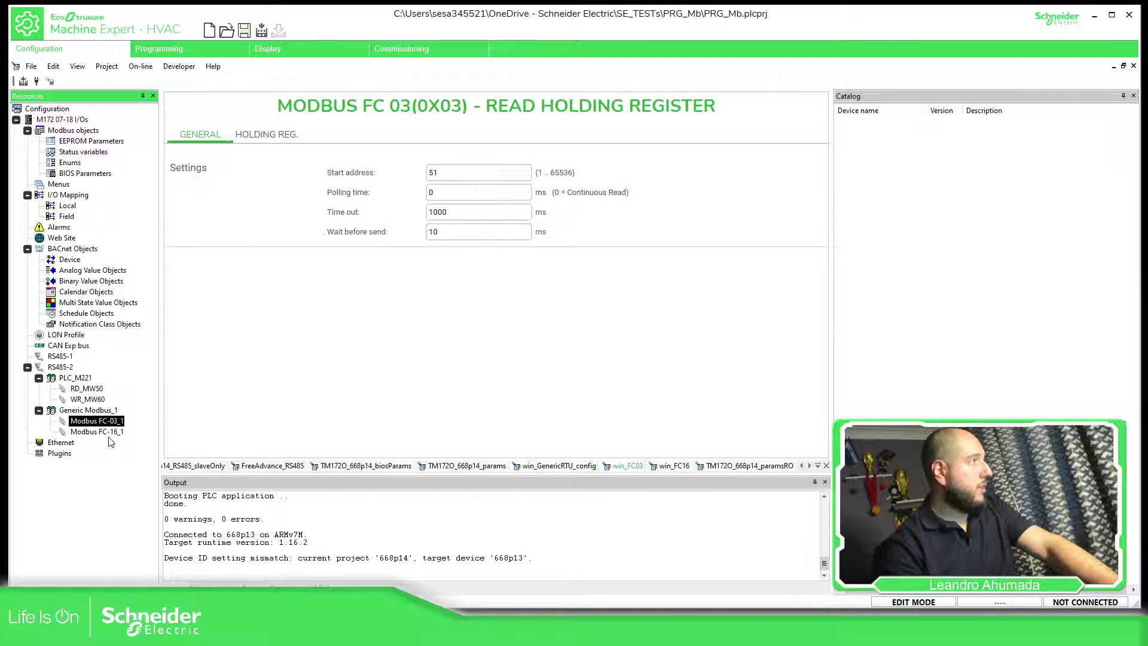
left_click(262, 136)
left_click(223, 137)
left_click(104, 433)
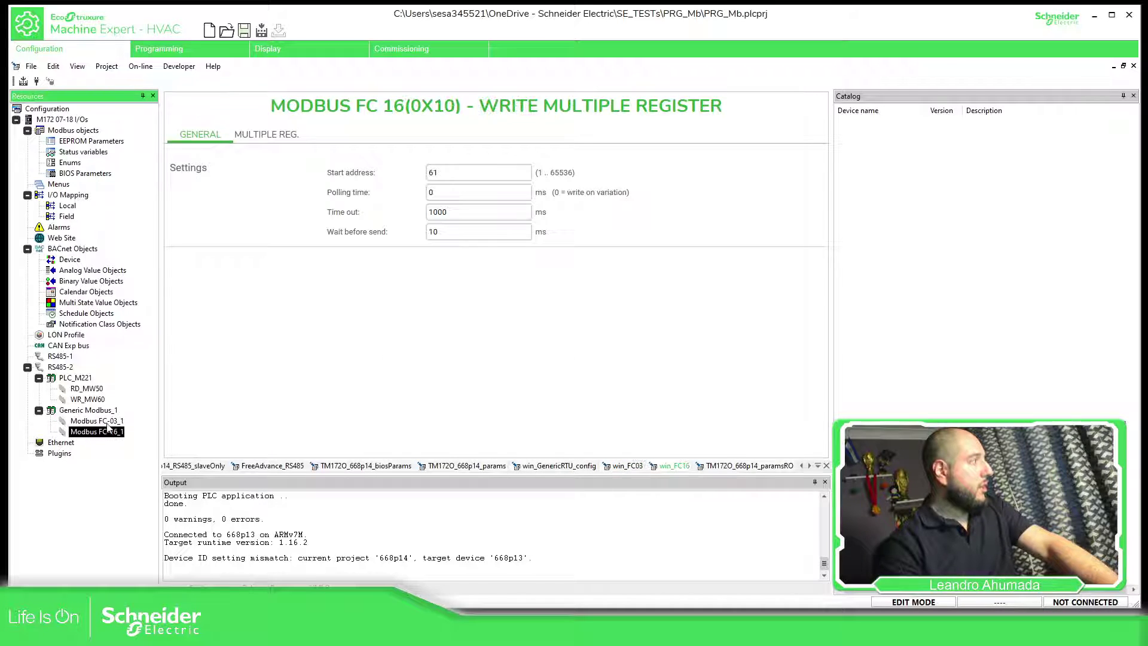
left_click(102, 411)
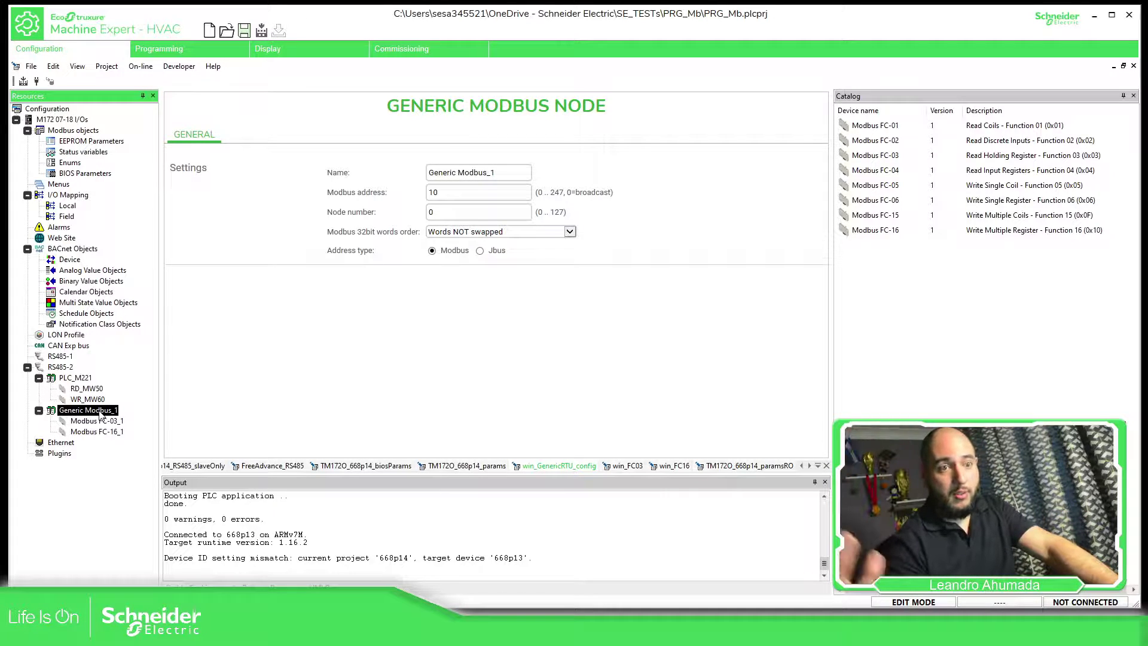
Remove Generic Modbus_1, then PLC_M221, from RS485-2, confirming each deletion with OK
right_click(100, 413)
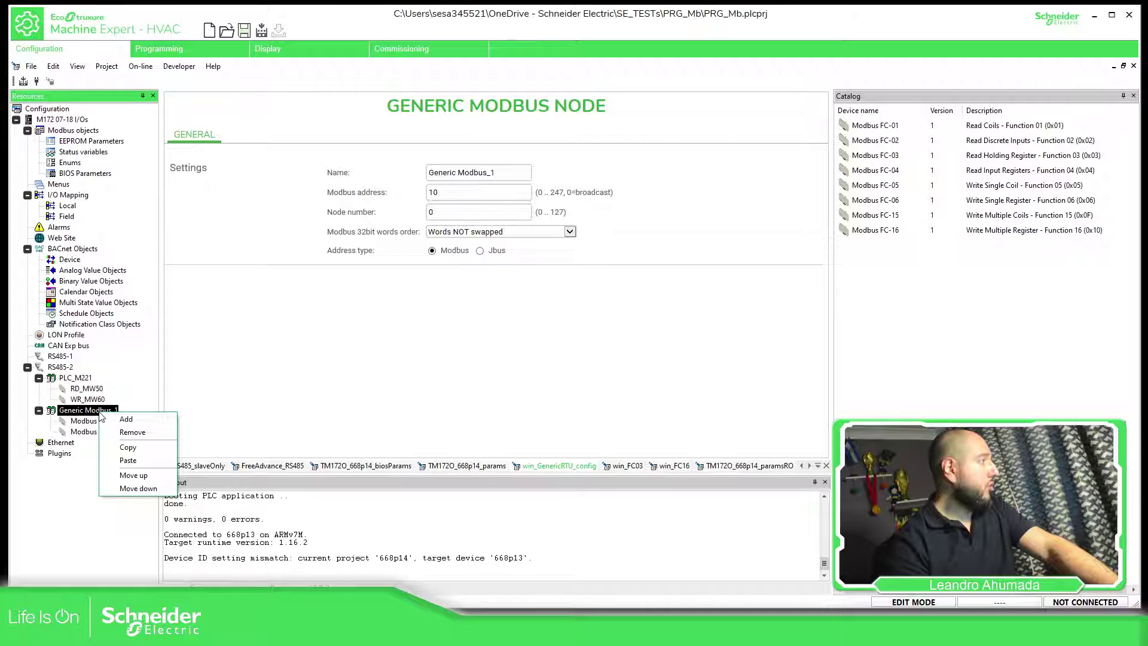
left_click(131, 431)
left_click(578, 337)
left_click(66, 378)
right_click(62, 377)
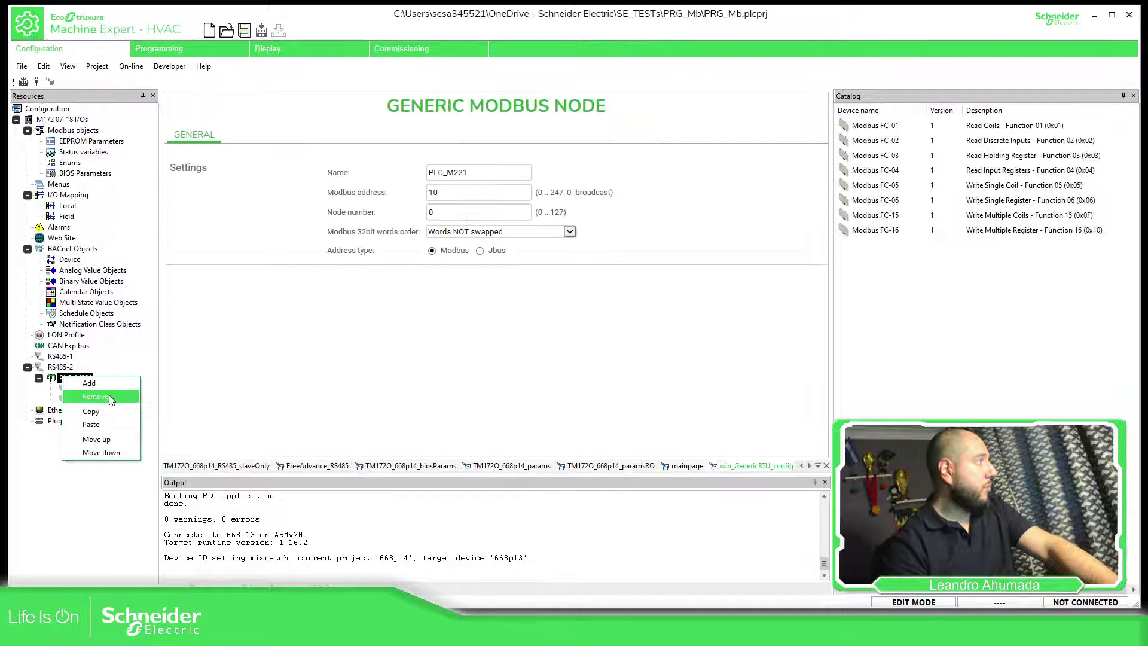
left_click(108, 397)
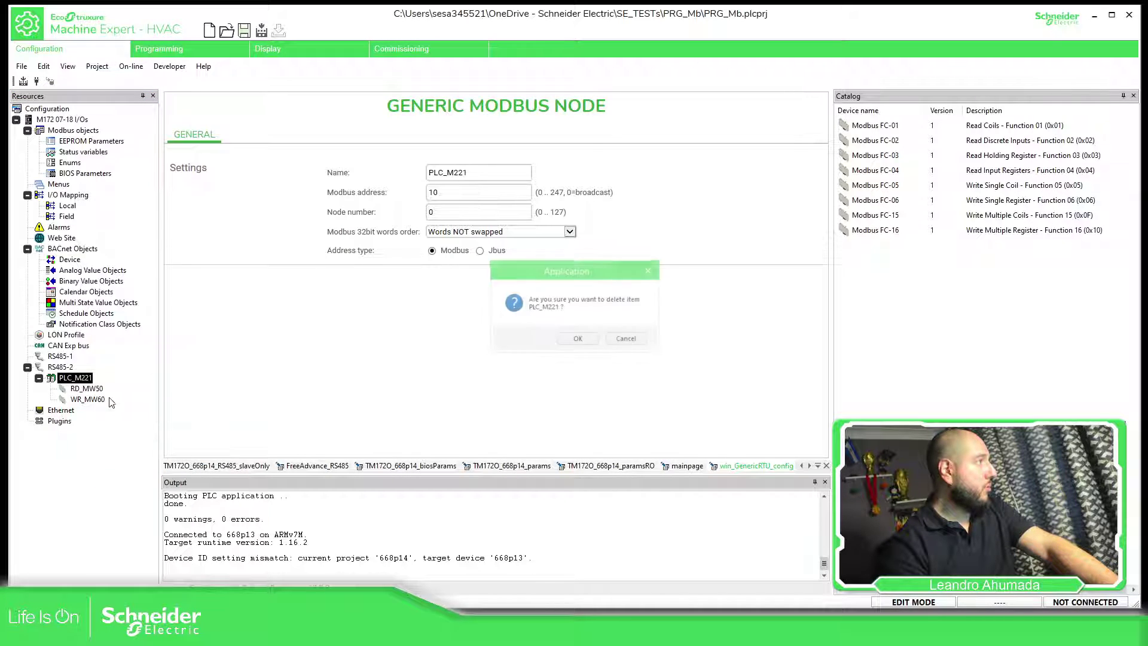
left_click(578, 337)
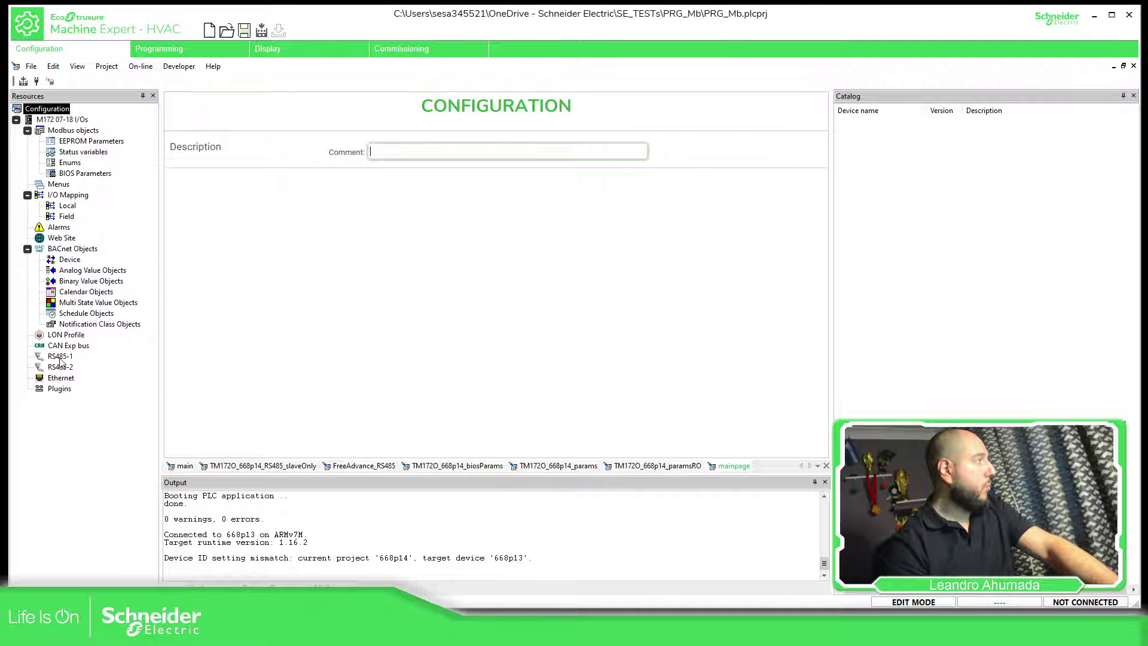
Launch the Modbus Custom Editor and enter name MyM221 with description Modicon M221
left_click(178, 66)
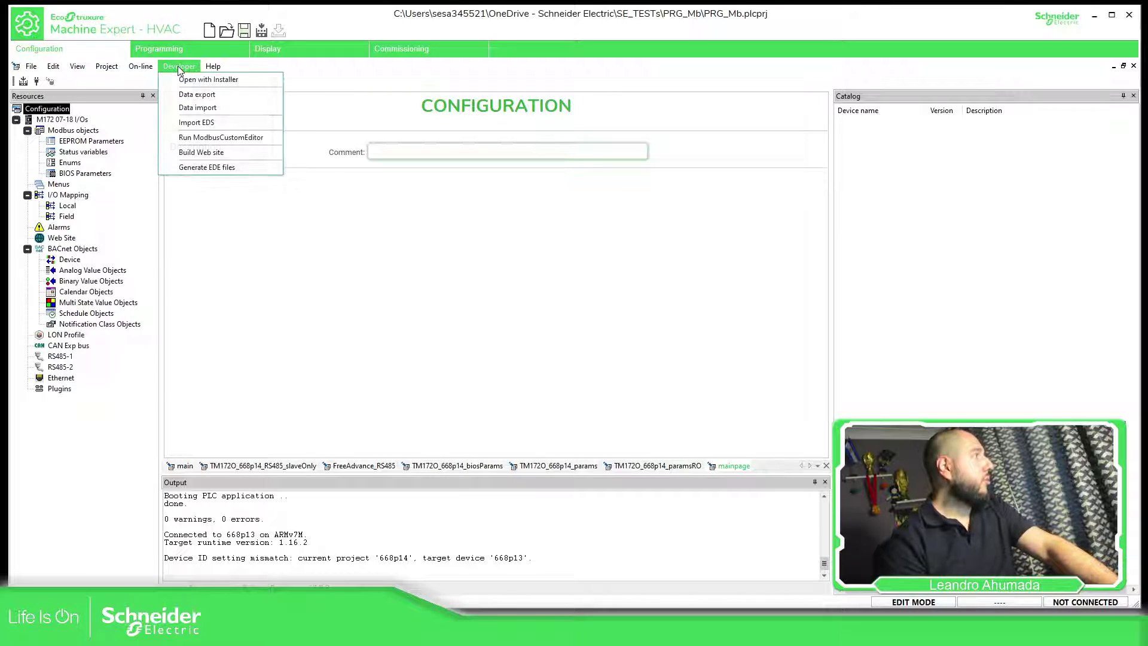
left_click(224, 139)
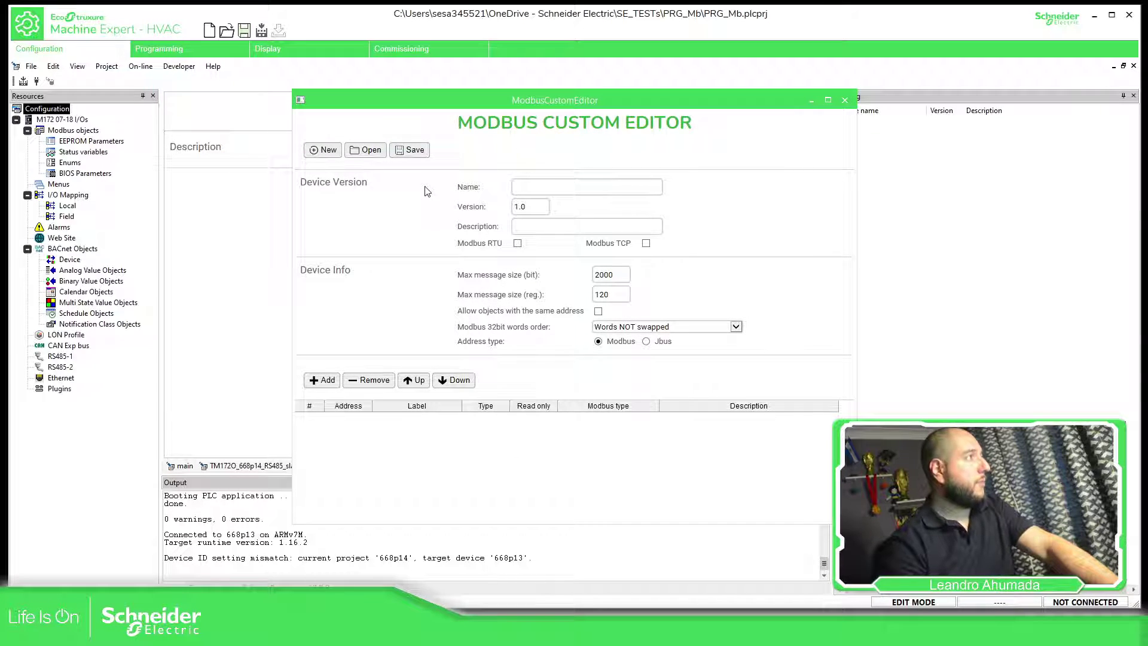
left_click(529, 182)
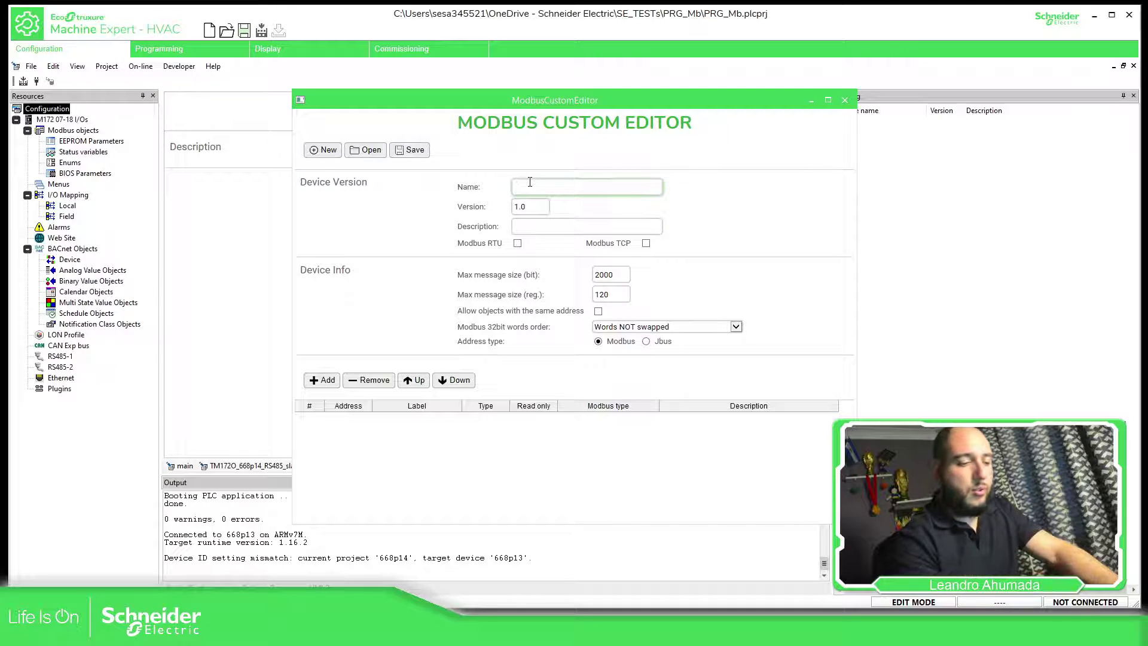
type("MyM221")
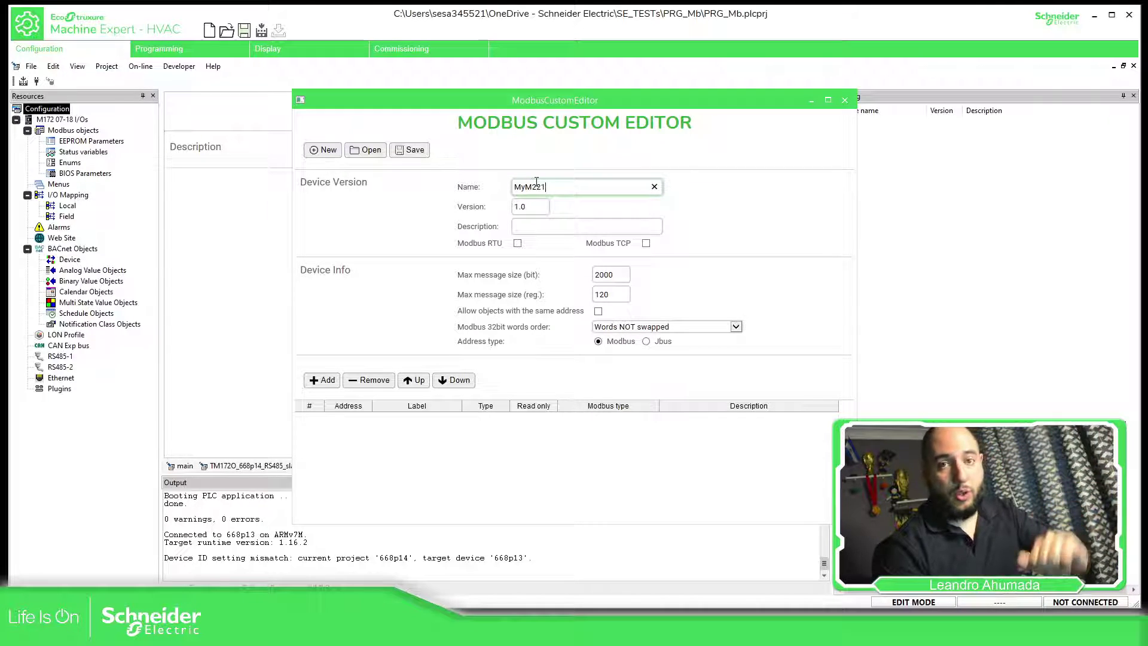
left_click(531, 231)
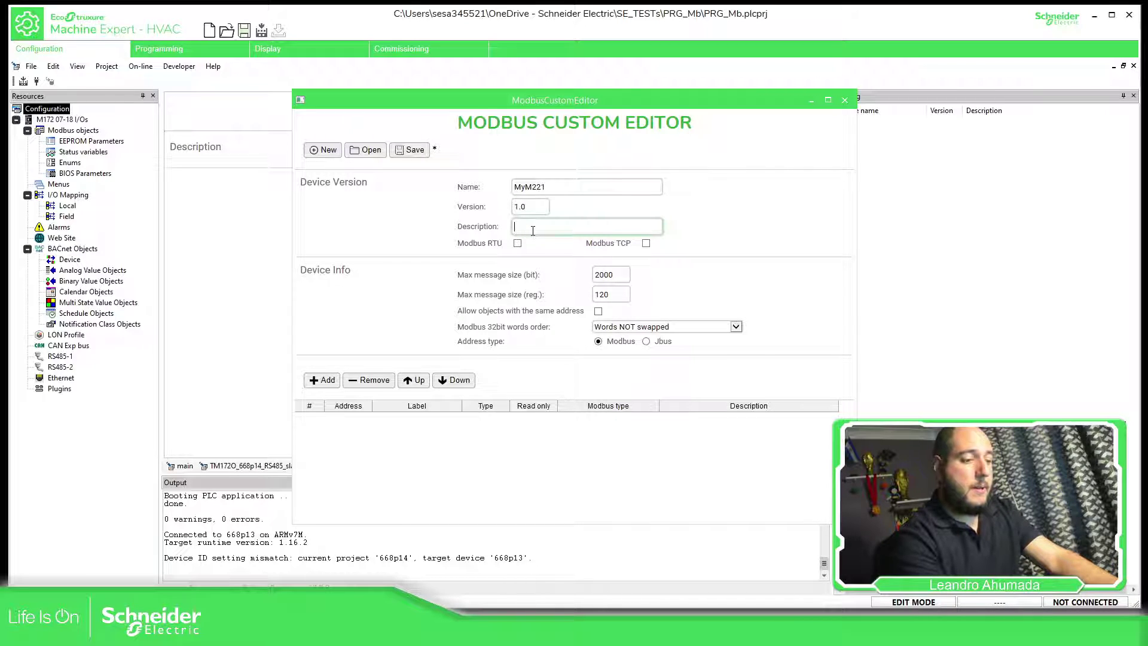
type("Modicon M221")
Enable Modbus RTU only and extend the device name to MyM221_Sl
left_click(567, 248)
left_click(518, 244)
left_click(646, 244)
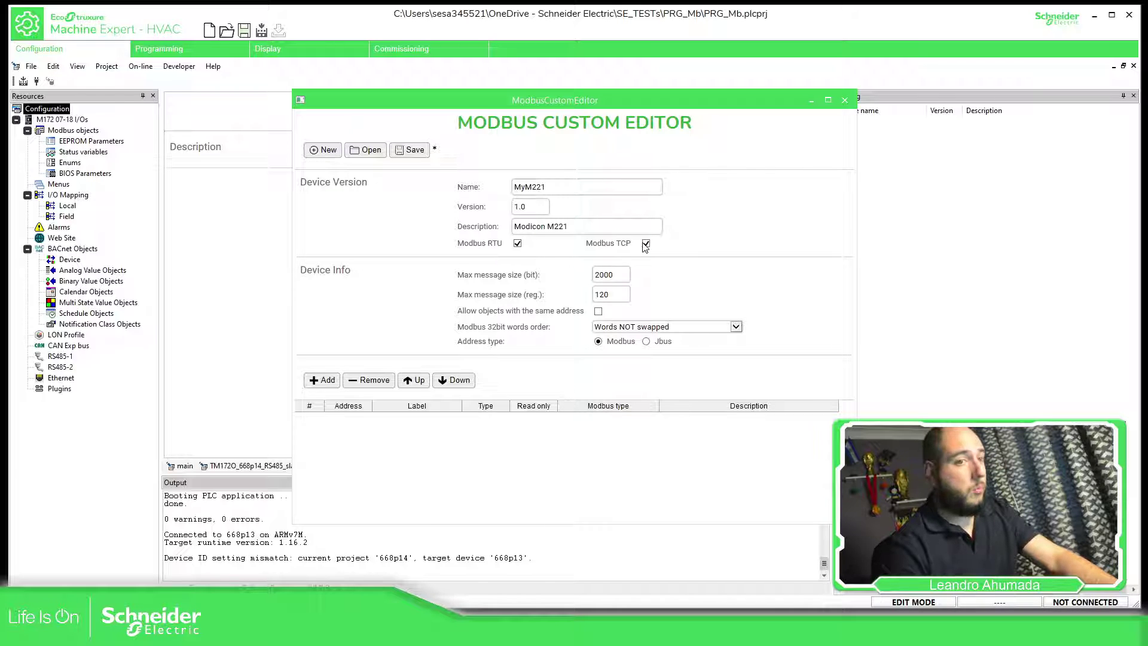
left_click(646, 244)
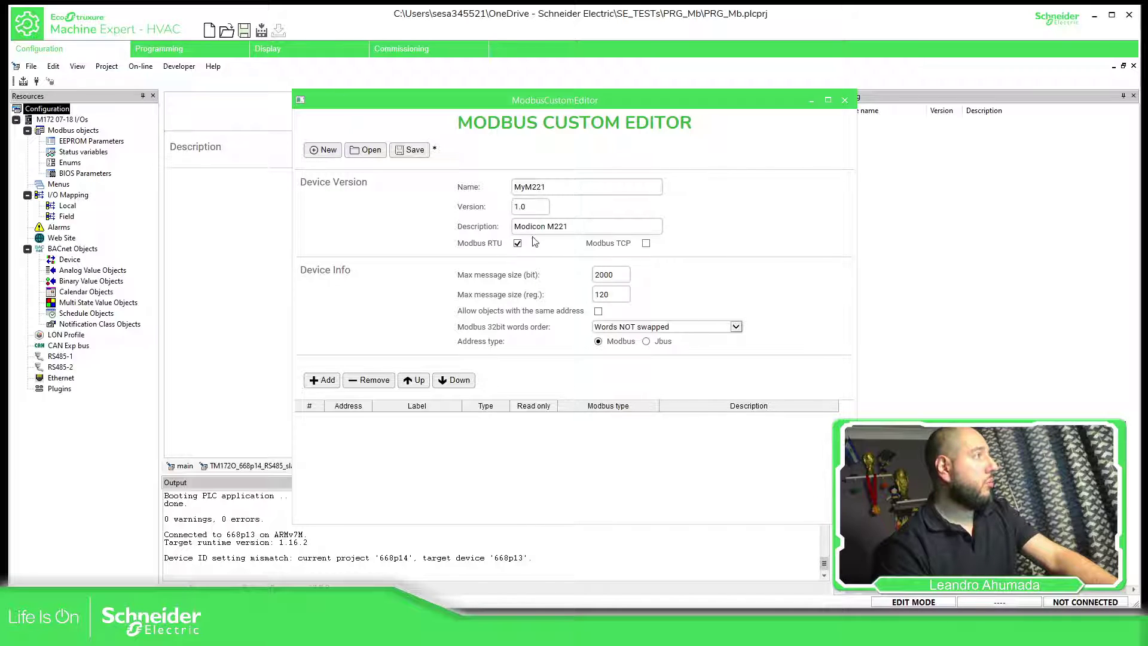
left_click(558, 189)
type("_Sl")
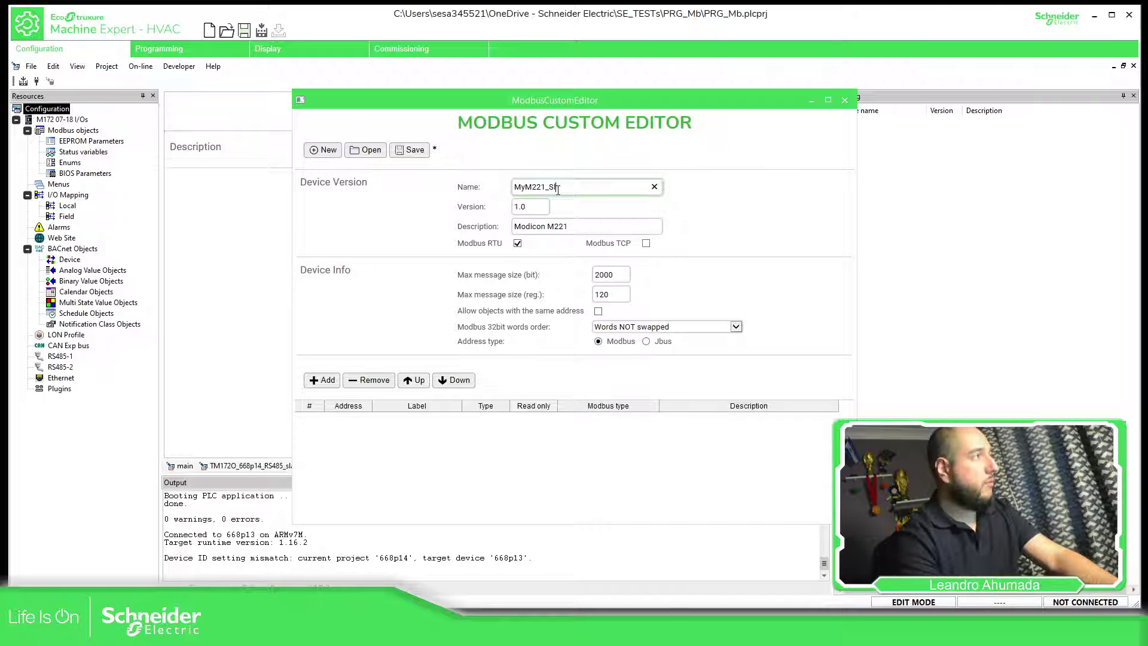
left_click(794, 253)
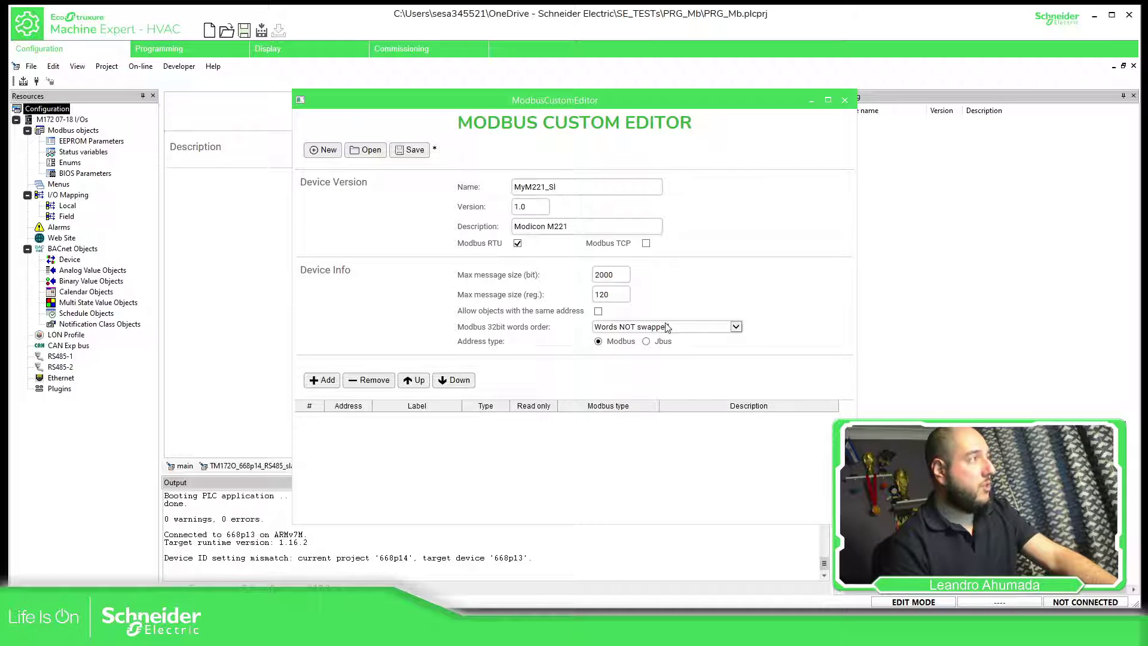
Leave the 32-bit word order unswapped and add two register rows
left_click(736, 326)
left_click(734, 327)
left_click(781, 301)
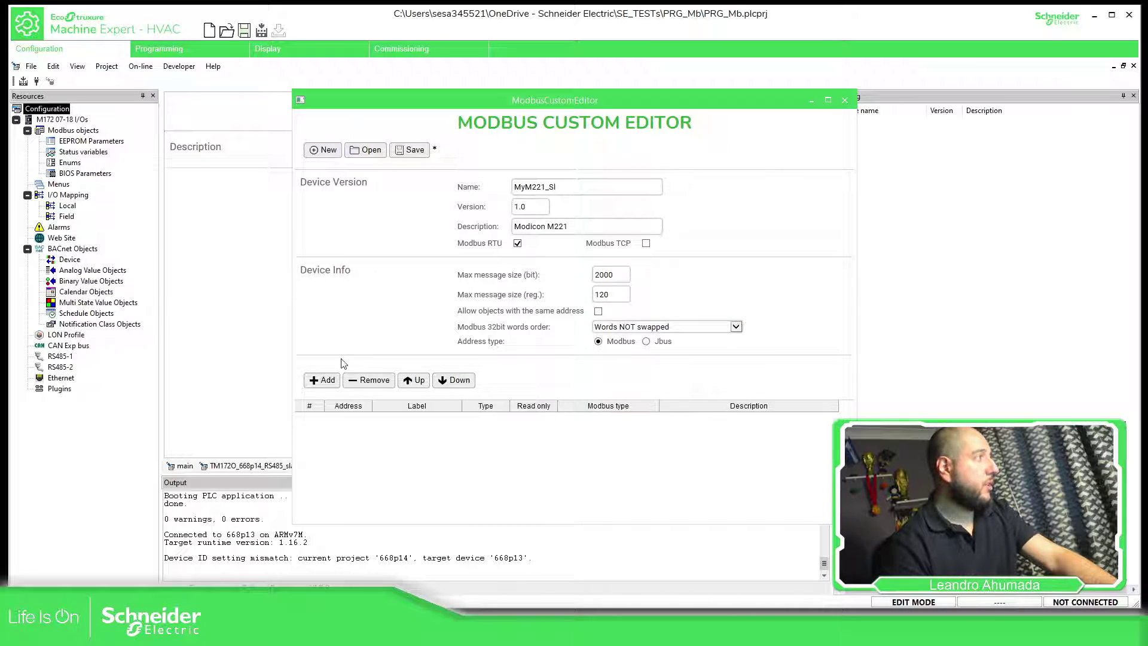
left_click(328, 383)
left_click(328, 383)
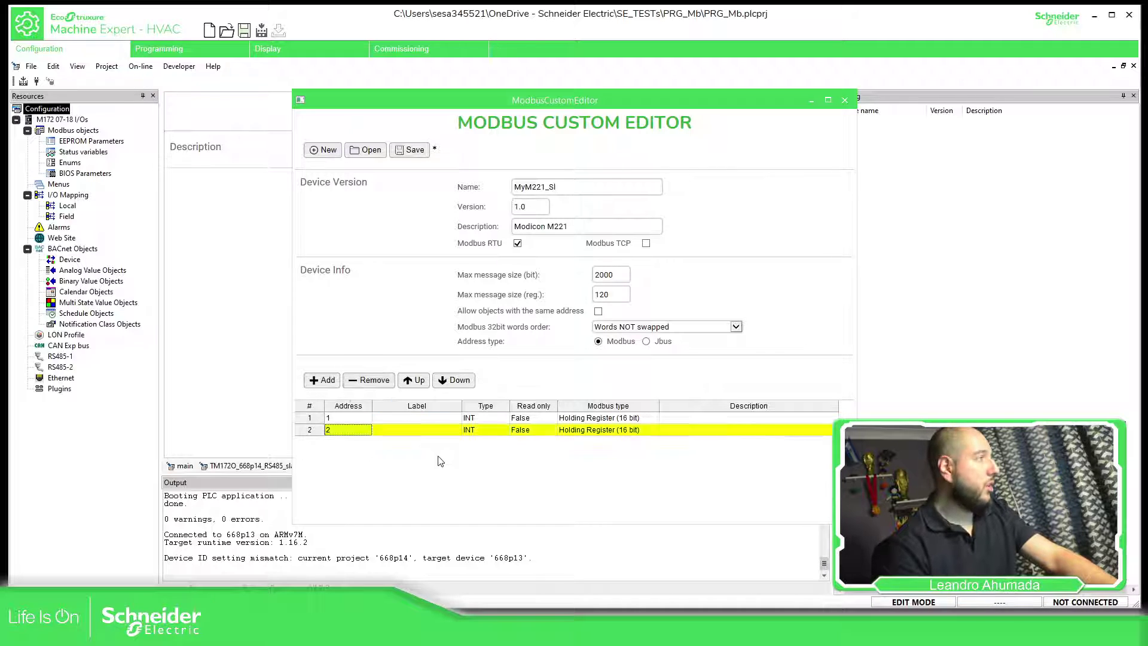
Keep register 1 as a writable Holding Register (16 bit)
left_click(638, 419)
left_click(640, 420)
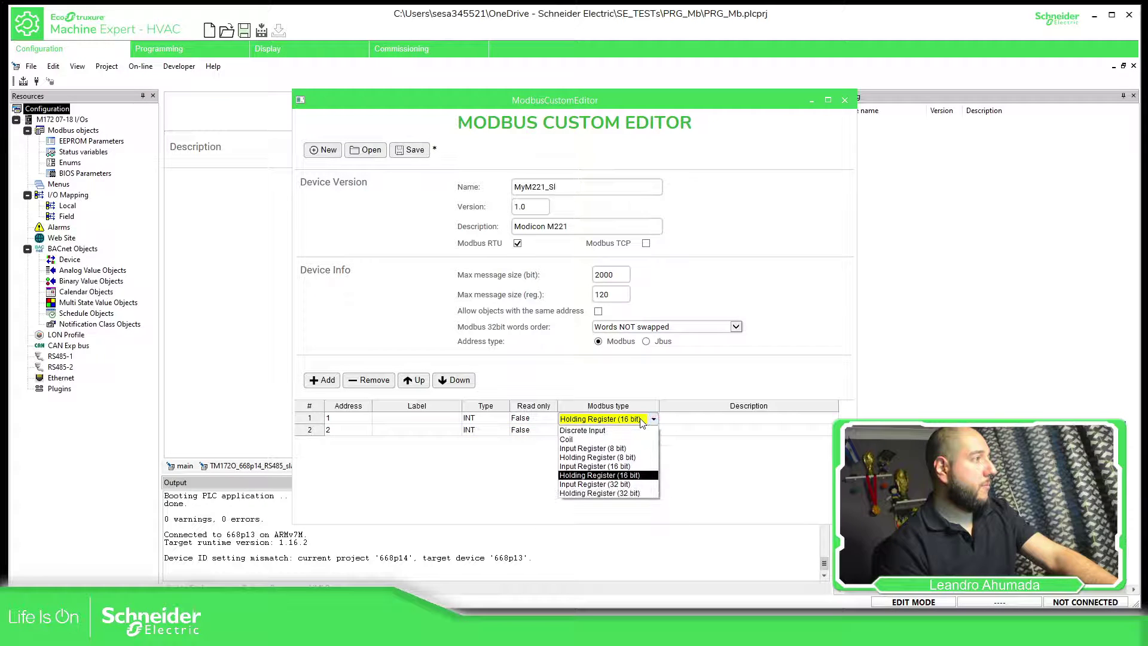
left_click(618, 477)
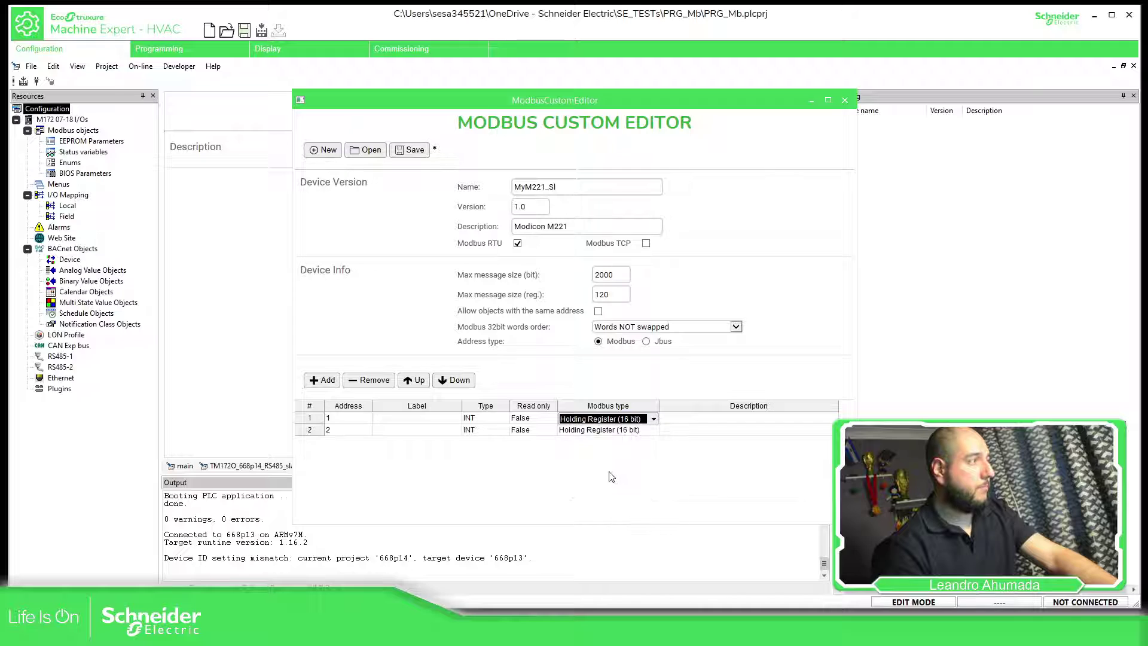
left_click(534, 419)
left_click(550, 419)
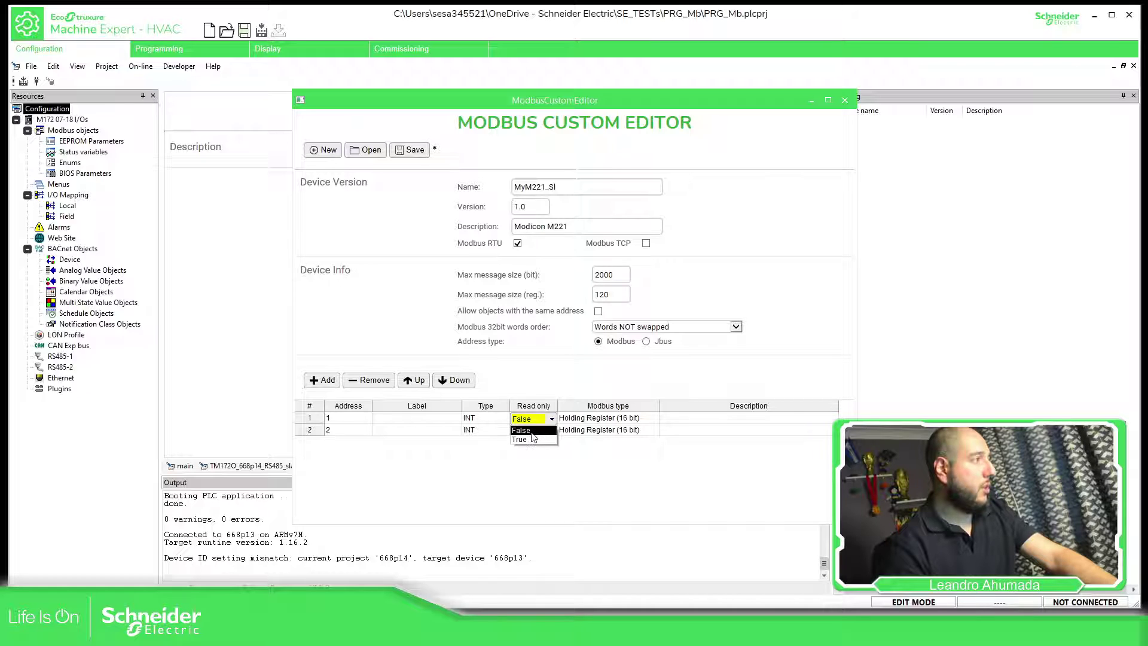
left_click(525, 430)
Label register 1 MW50 and register 2 MW60, keeping the INT data type
left_click(434, 418)
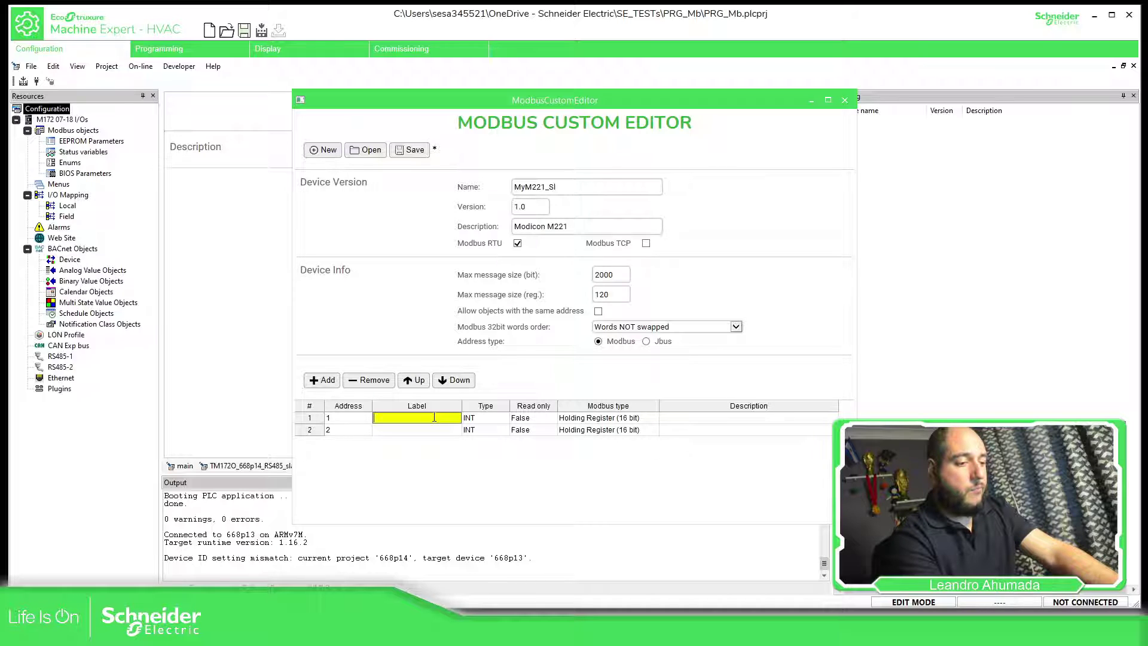
type("MW50")
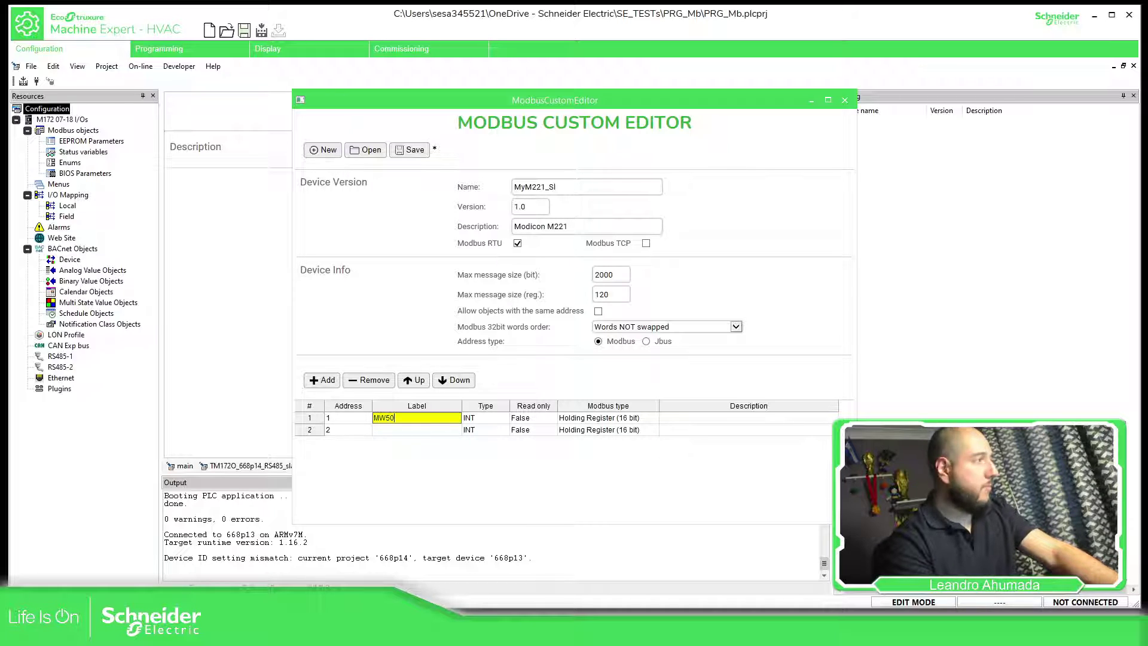
key("Tab")
left_click(437, 430)
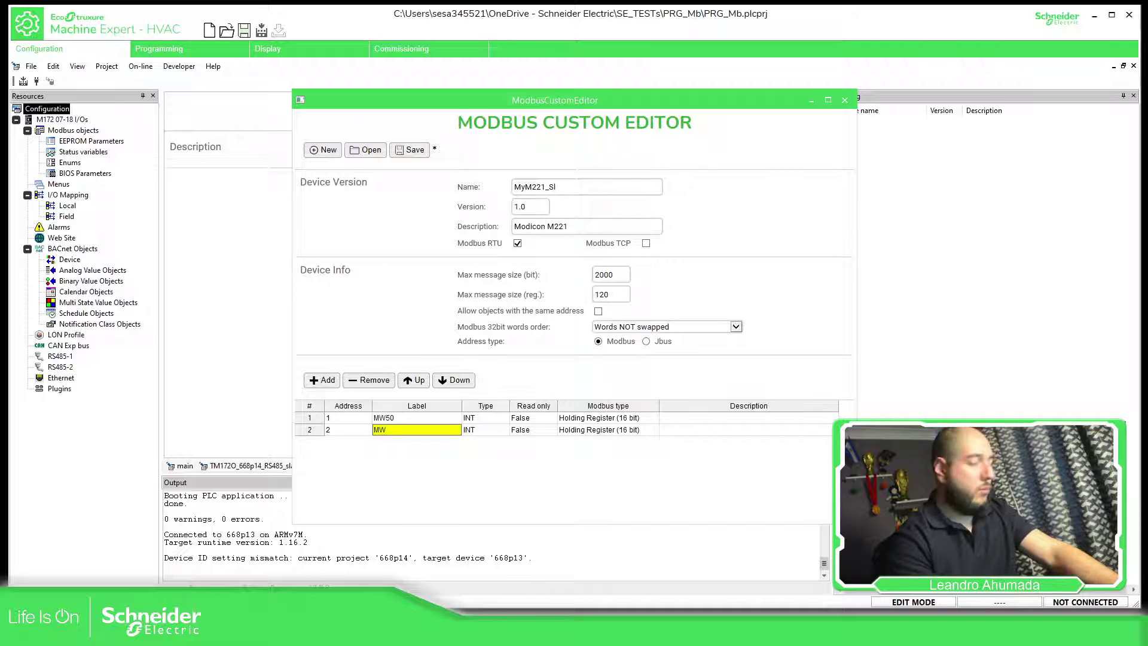
key("Tab")
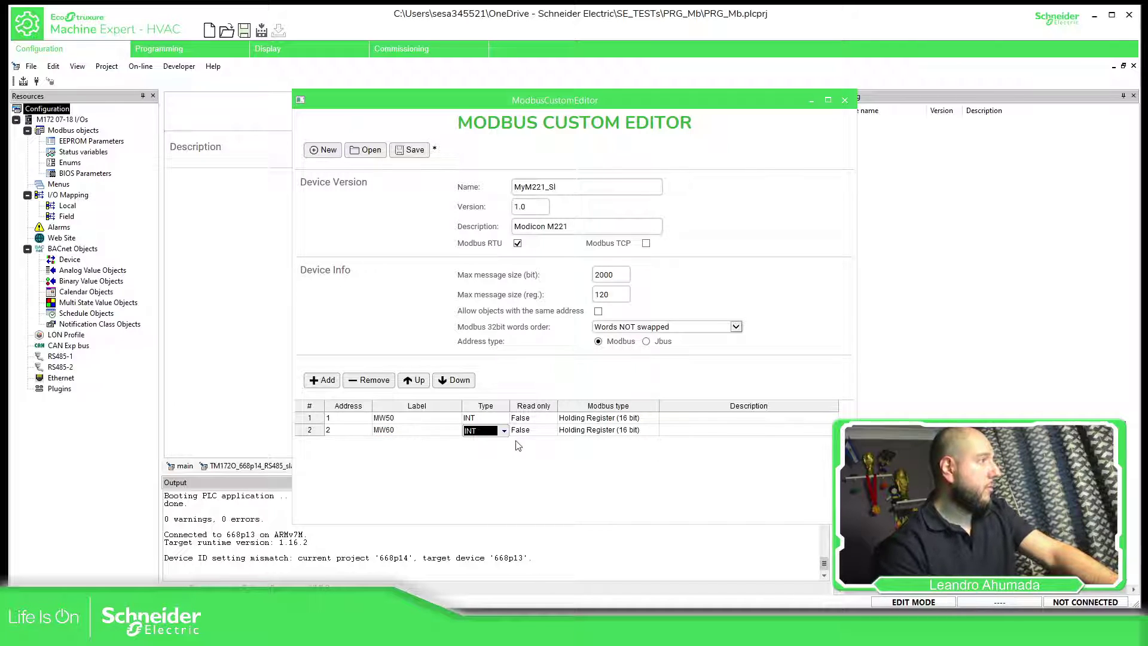
left_click(504, 431)
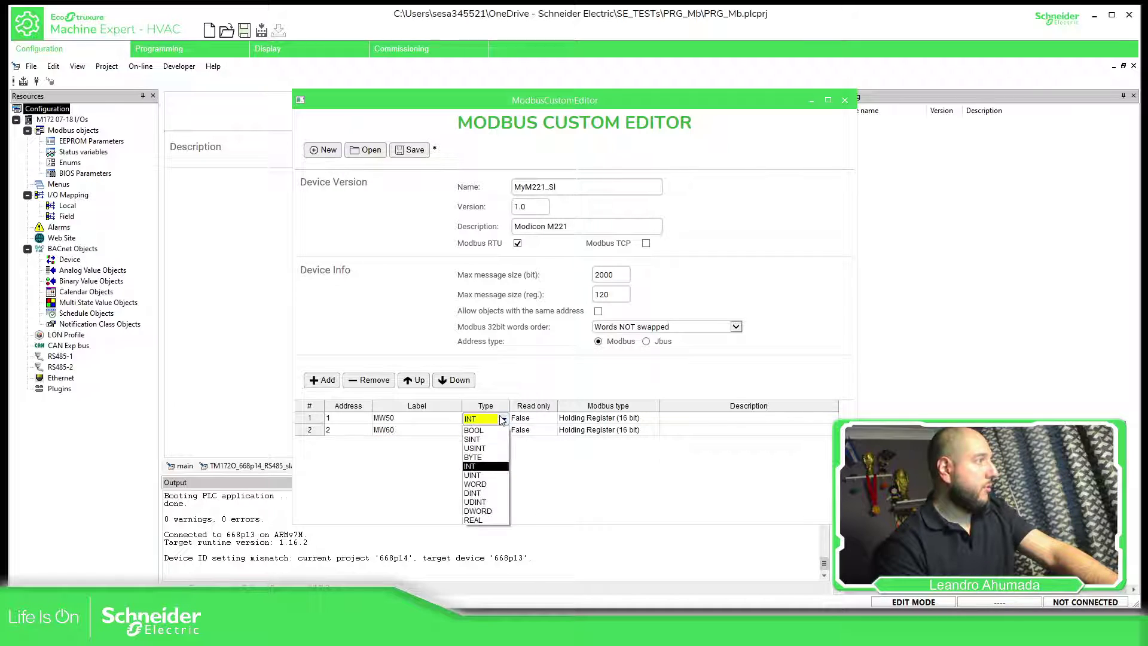
left_click(481, 418)
key("Tab")
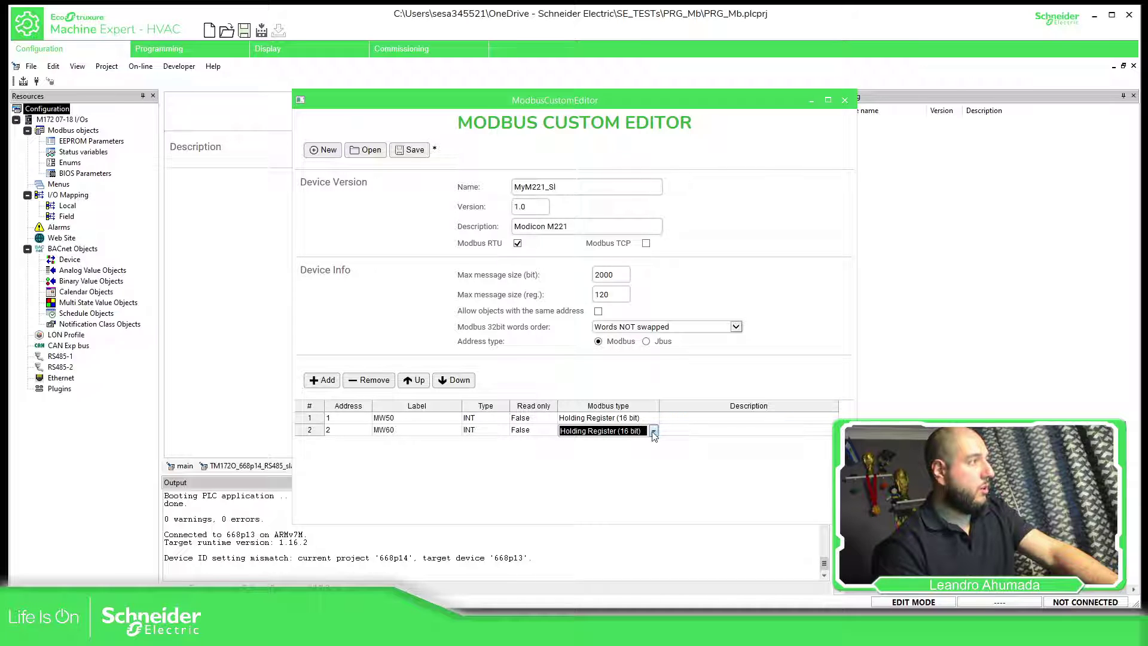
Relabel register 2 as MW51 and add a third register row
left_click(682, 417)
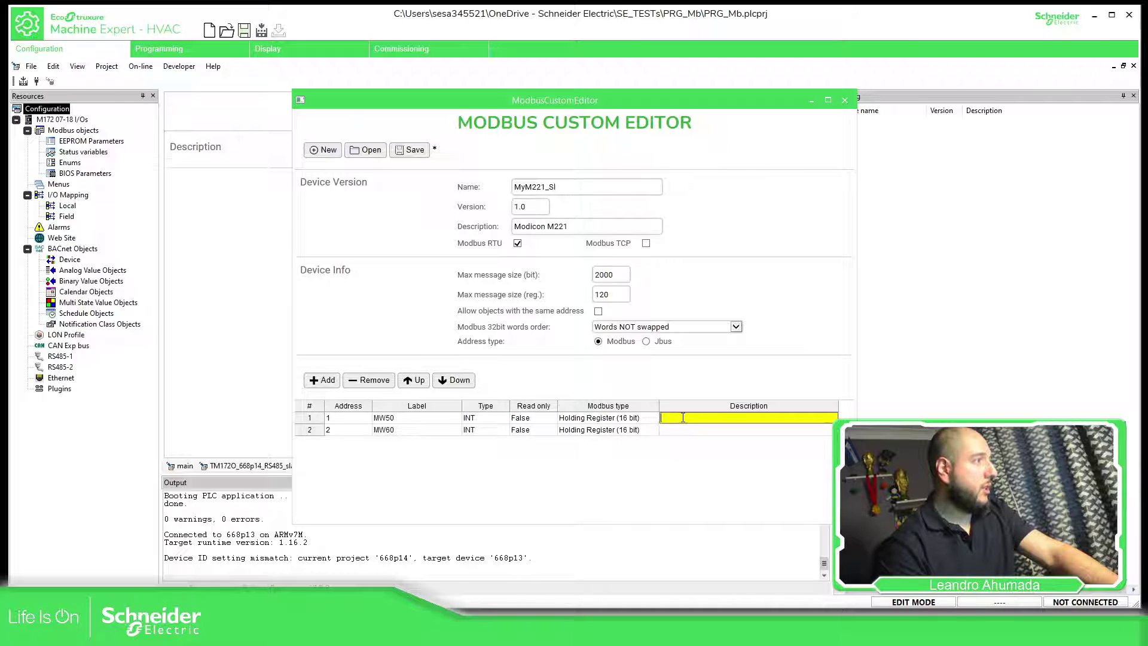
left_click(358, 430)
left_click(397, 430)
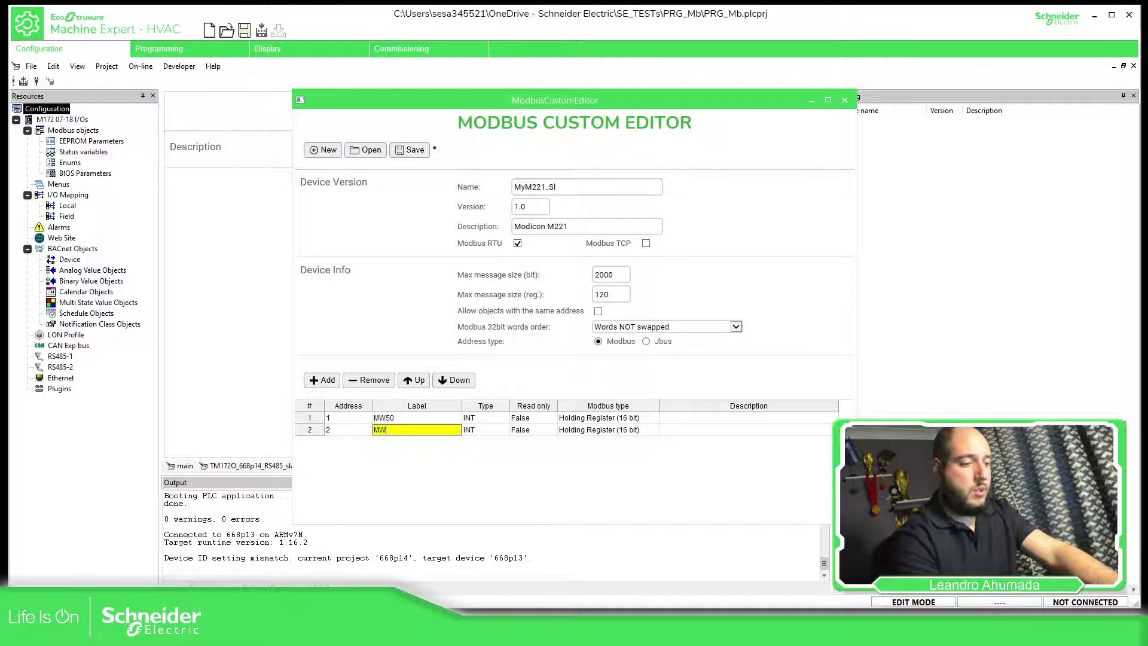
type("51")
key("Return")
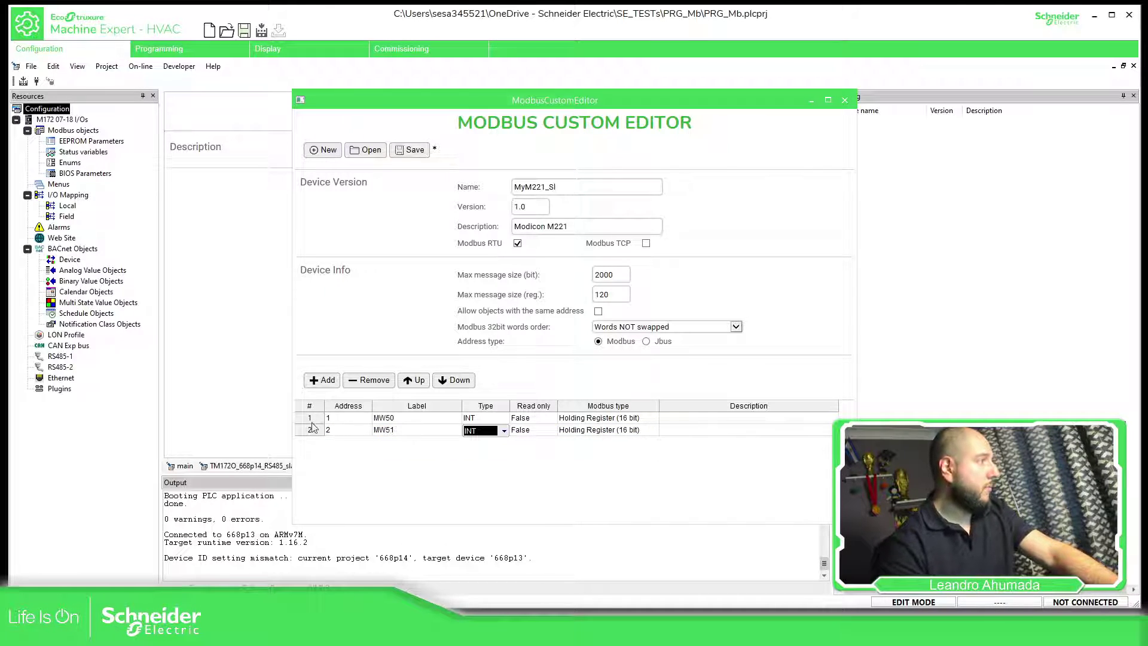
left_click(321, 381)
Add three more register rows and set registers 1 and 2 to read-only
left_click(317, 385)
left_click(317, 384)
left_click(317, 385)
left_click(317, 384)
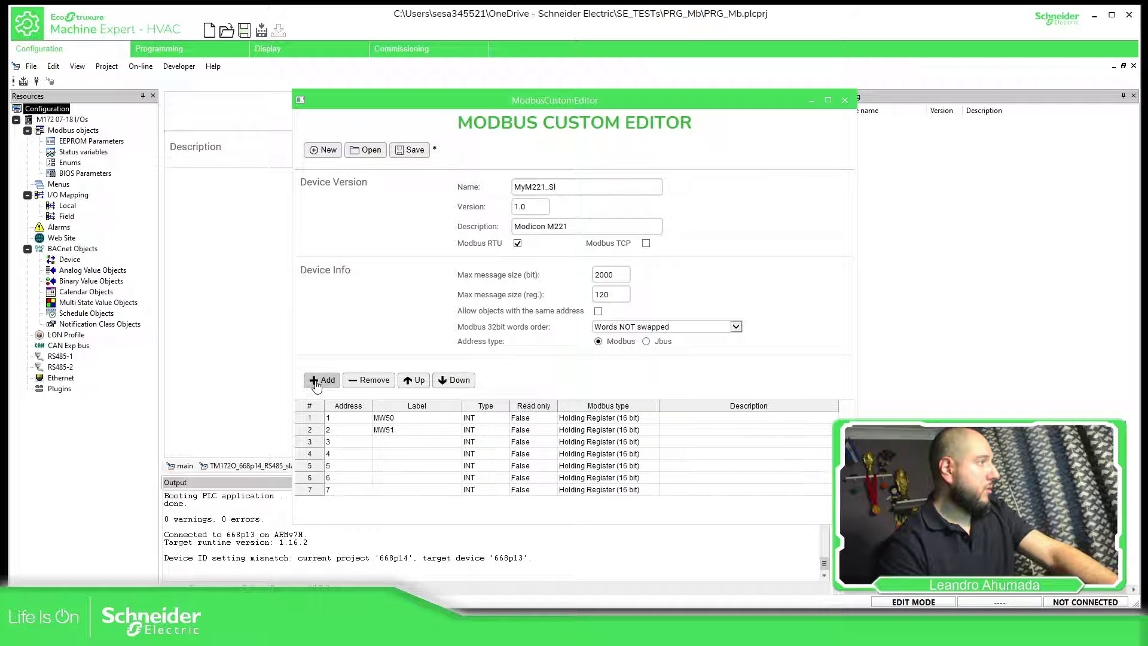
left_click(317, 385)
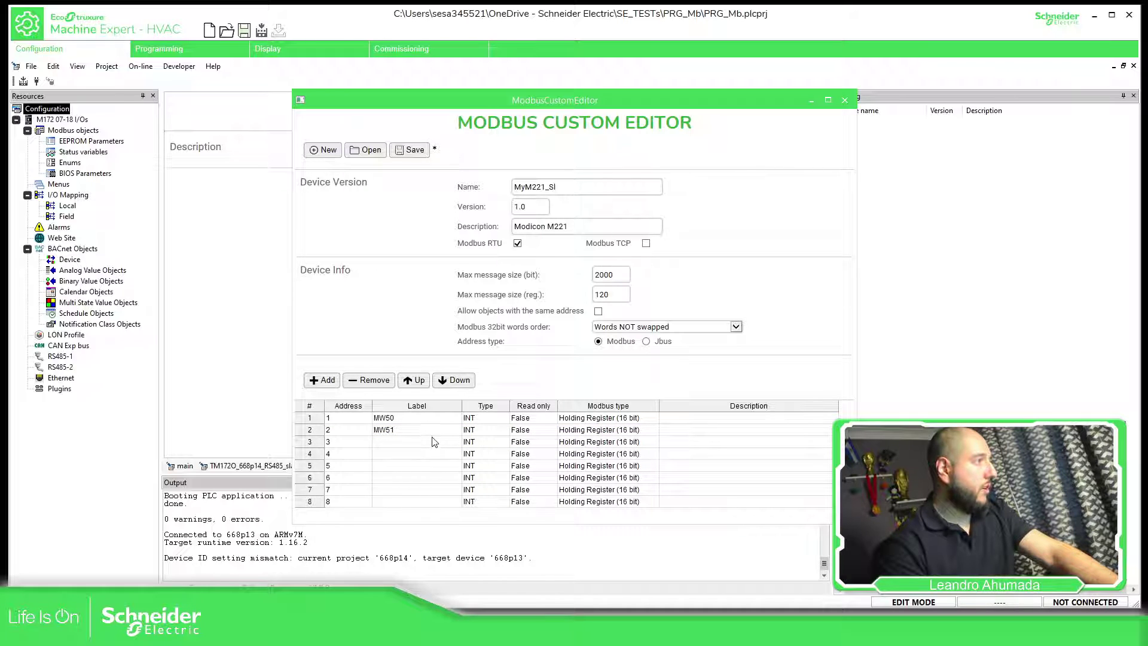
left_click(548, 421)
left_click(550, 419)
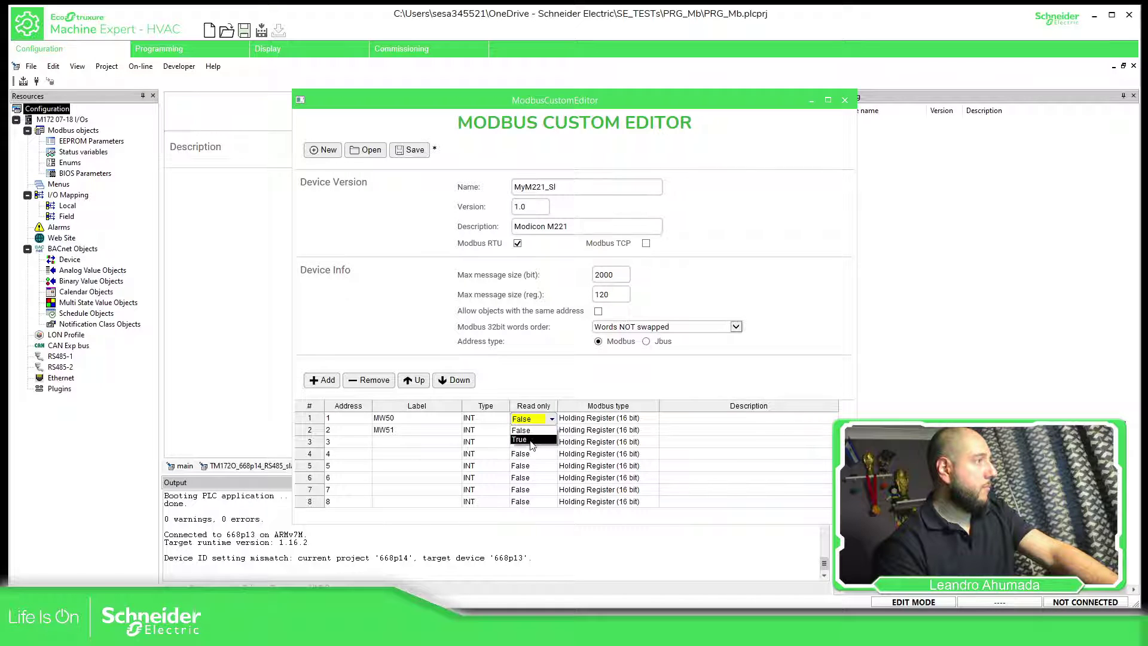
left_click(551, 434)
left_click(549, 430)
left_click(551, 430)
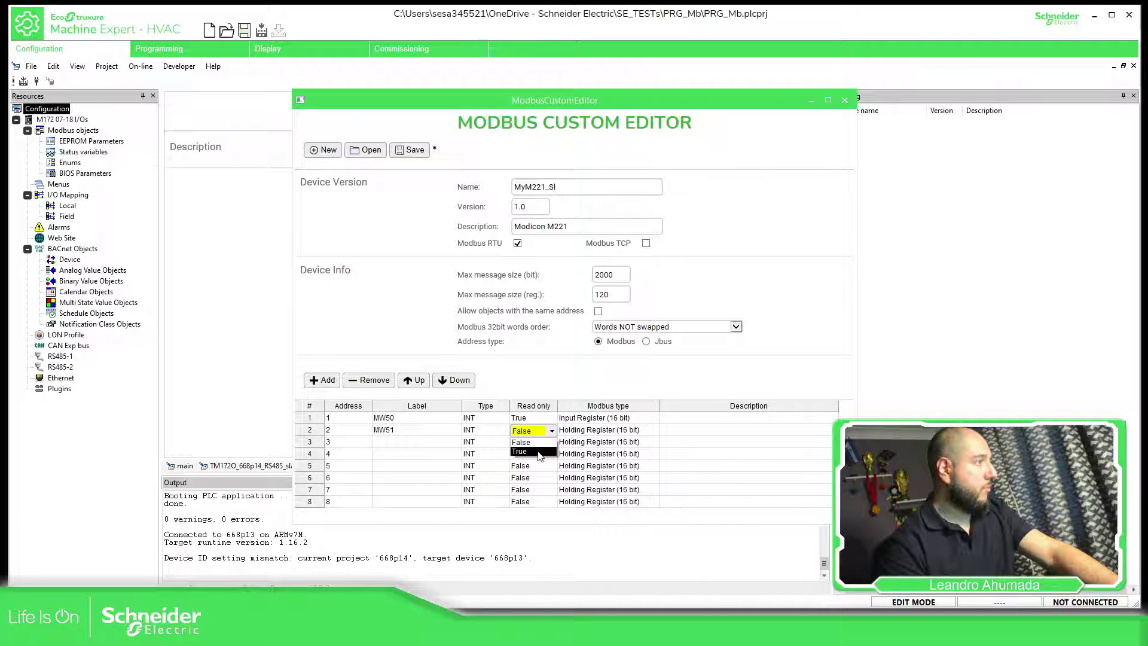
left_click(535, 442)
Restore registers 1 and 2 to writable (False) Holding Register (16 bit)
left_click(598, 419)
left_click(622, 420)
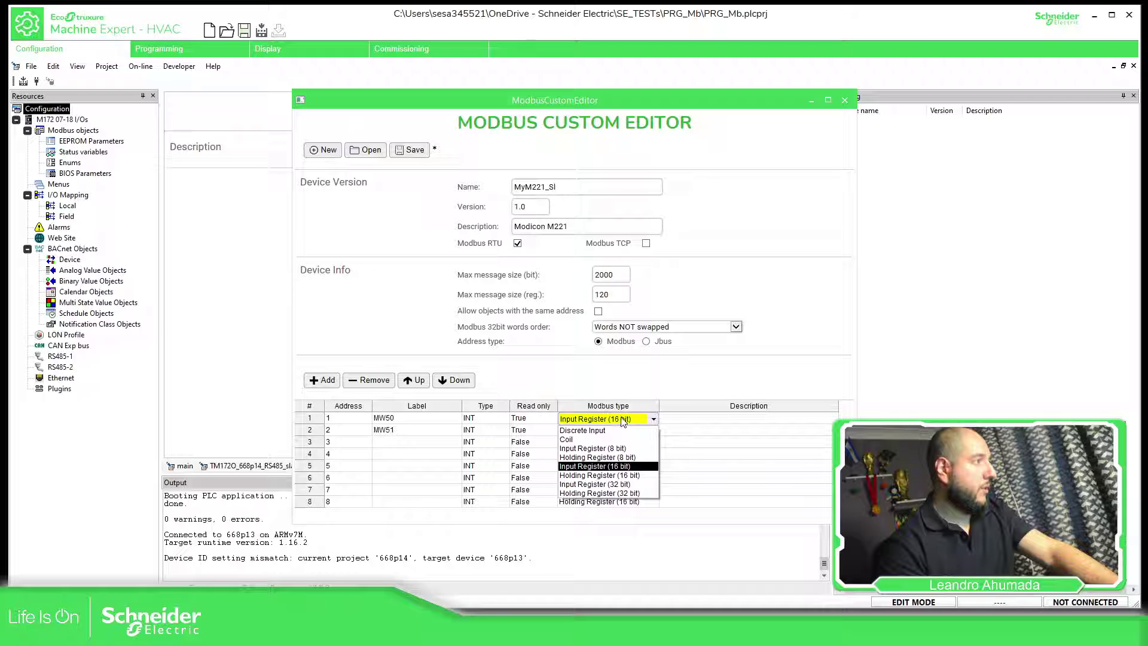
left_click(622, 475)
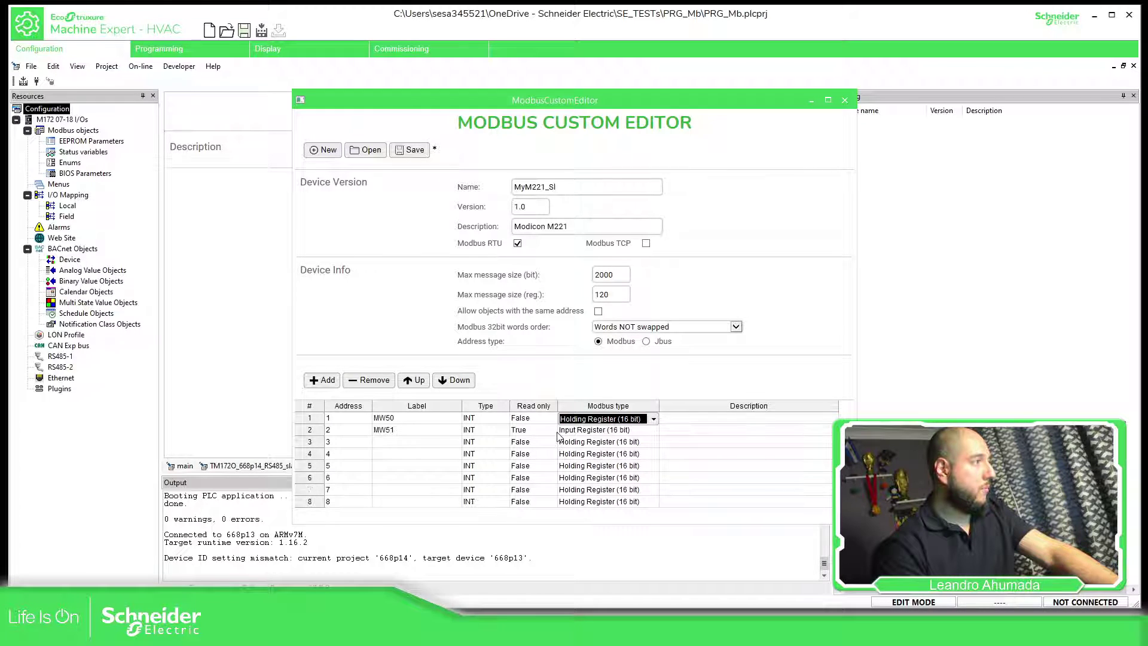
left_click(529, 429)
left_click(551, 430)
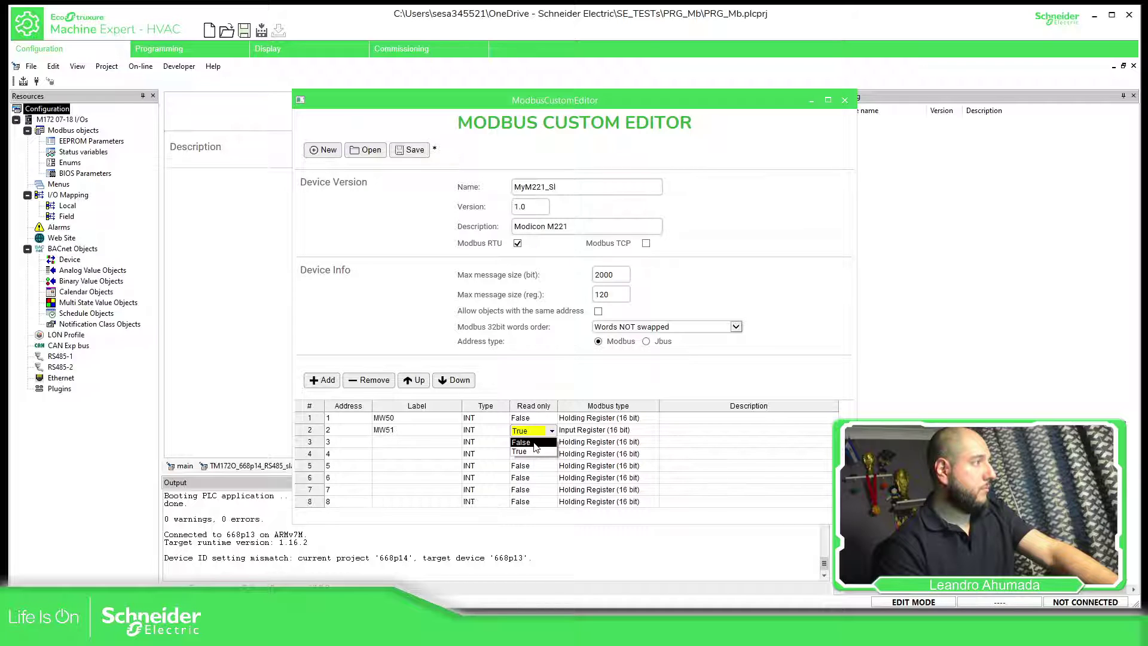
left_click(529, 442)
left_click(622, 432)
left_click(622, 433)
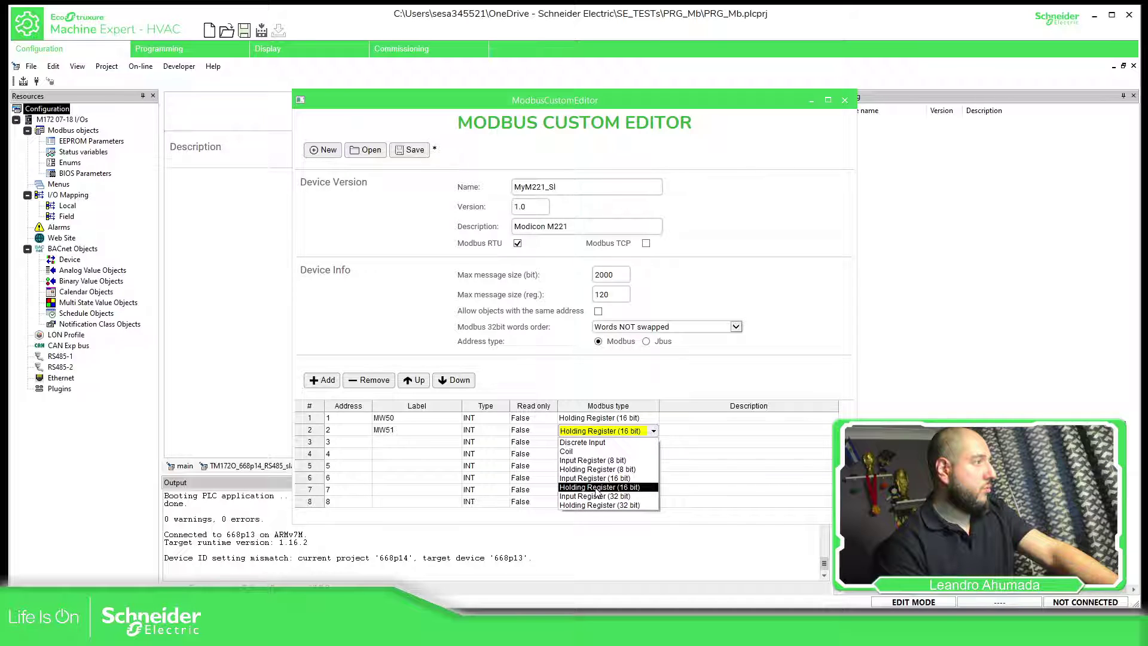
left_click(473, 436)
Label registers 3–5 as MW52, MW53 and MW54
left_click(386, 431)
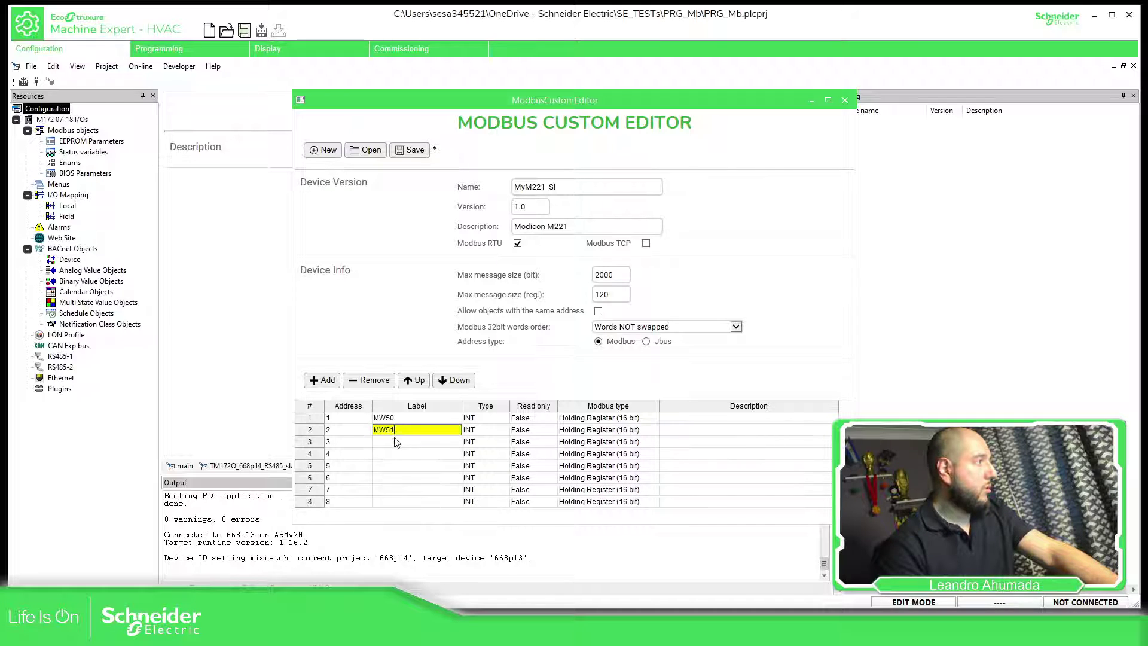
left_click(396, 443)
type("MW52")
key("Tab")
left_click(411, 457)
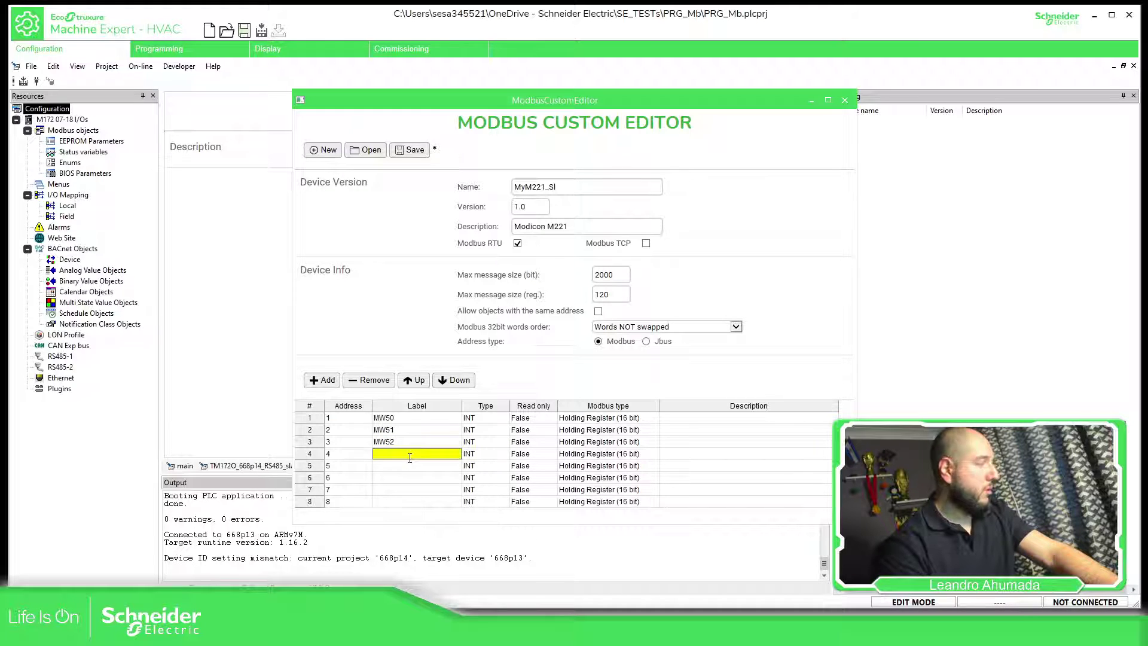
type("MW53")
key("Tab")
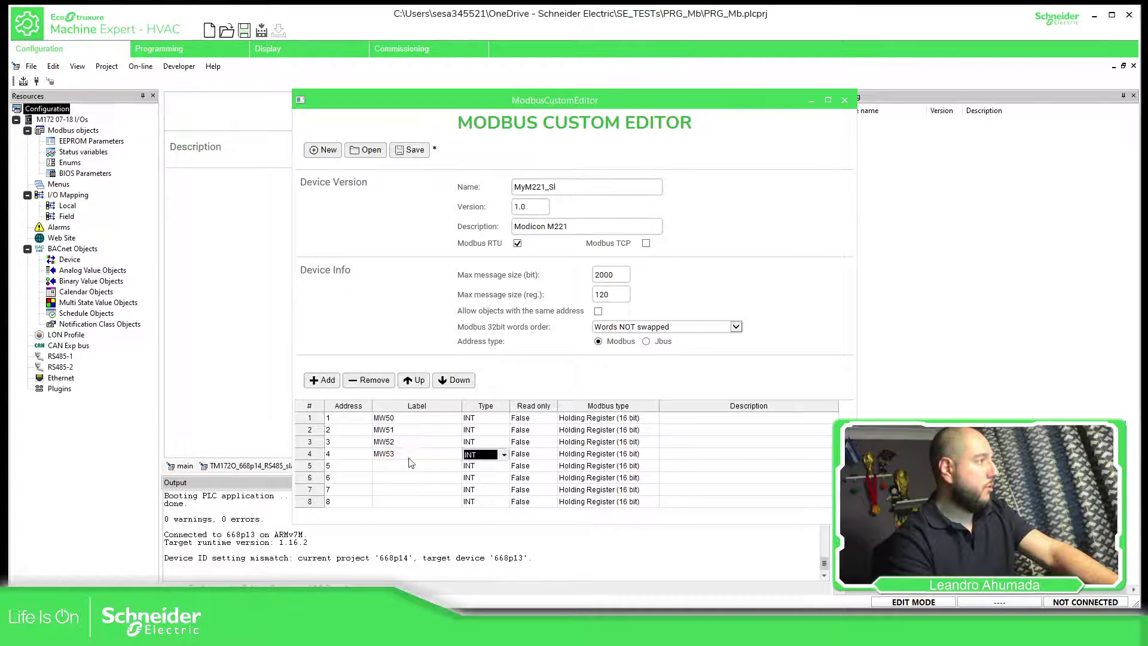
left_click(406, 462)
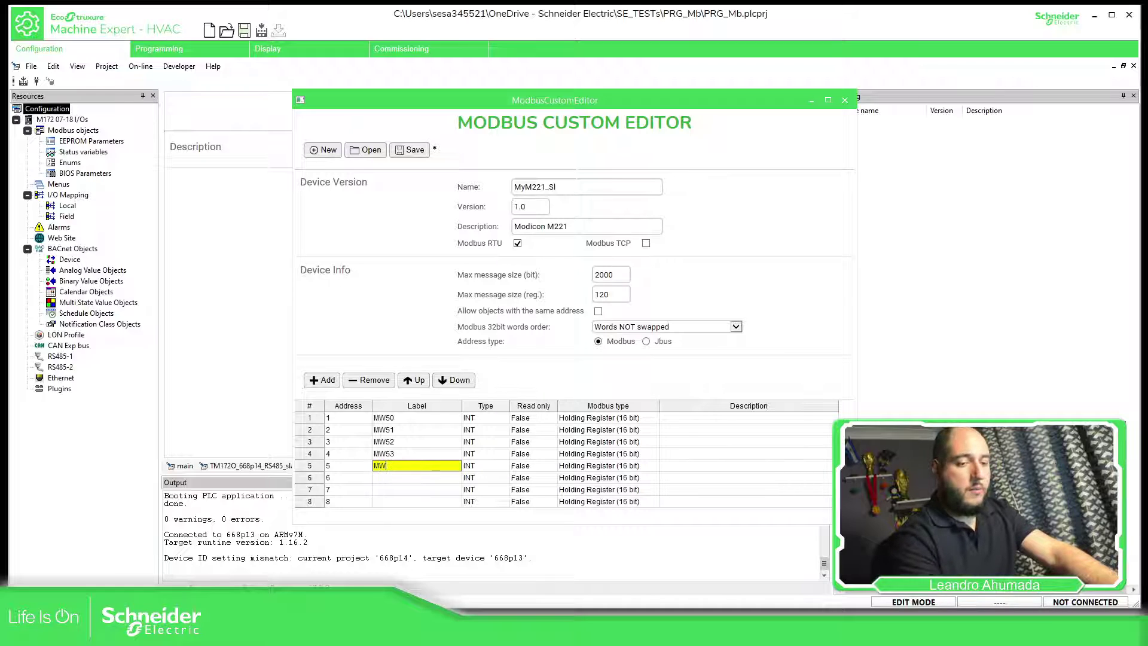
key("Tab")
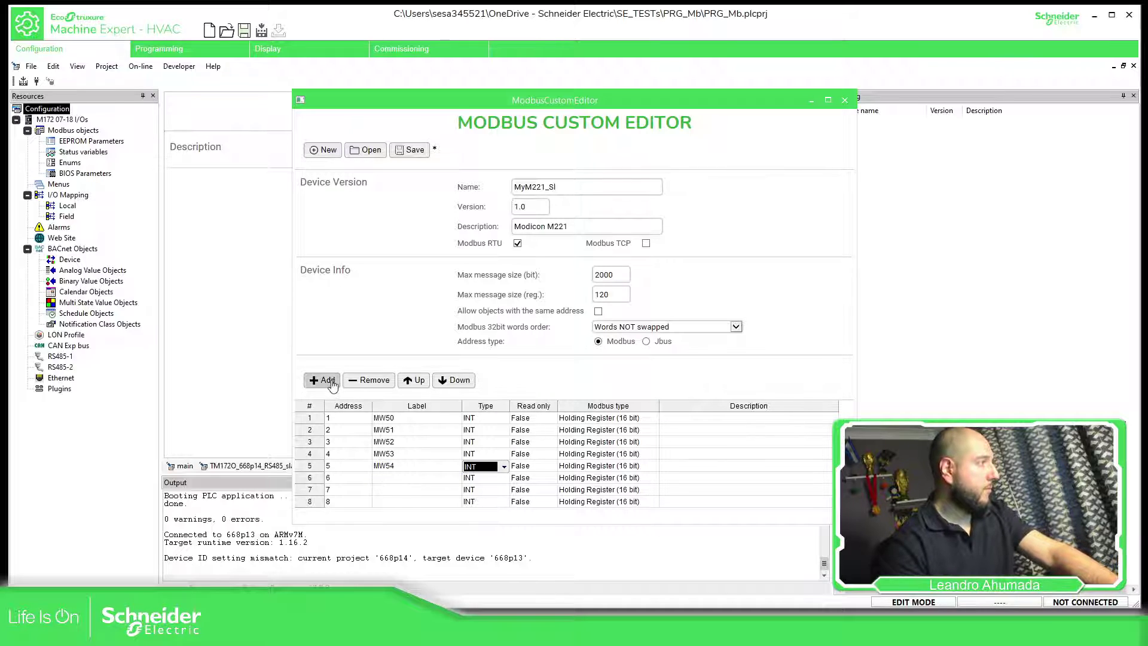
Add rows 9 and 10 and label registers 6 and 7 as MW60 and MW61
left_click(326, 381)
left_click(327, 380)
left_click(406, 464)
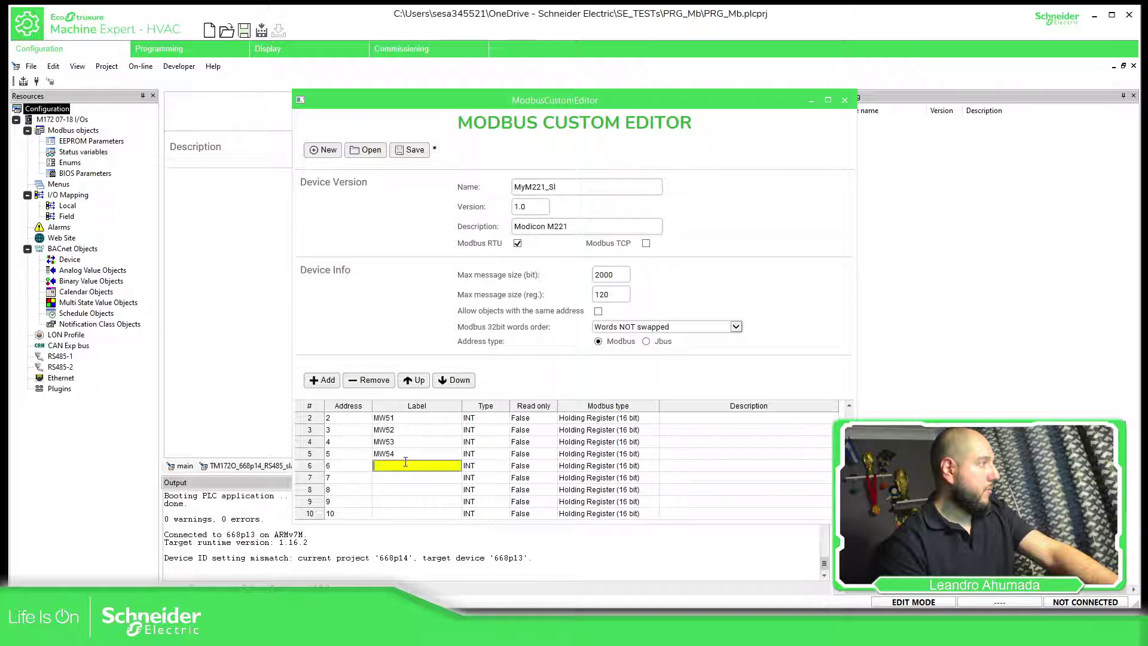
type("MW60")
key("Tab")
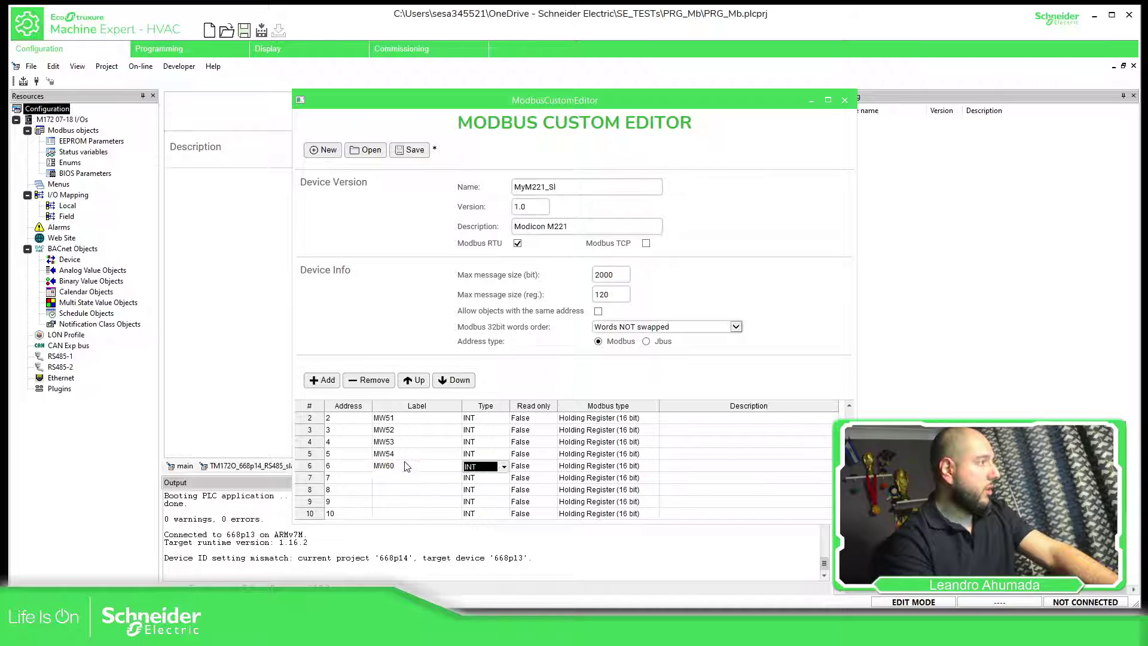
left_click(394, 477)
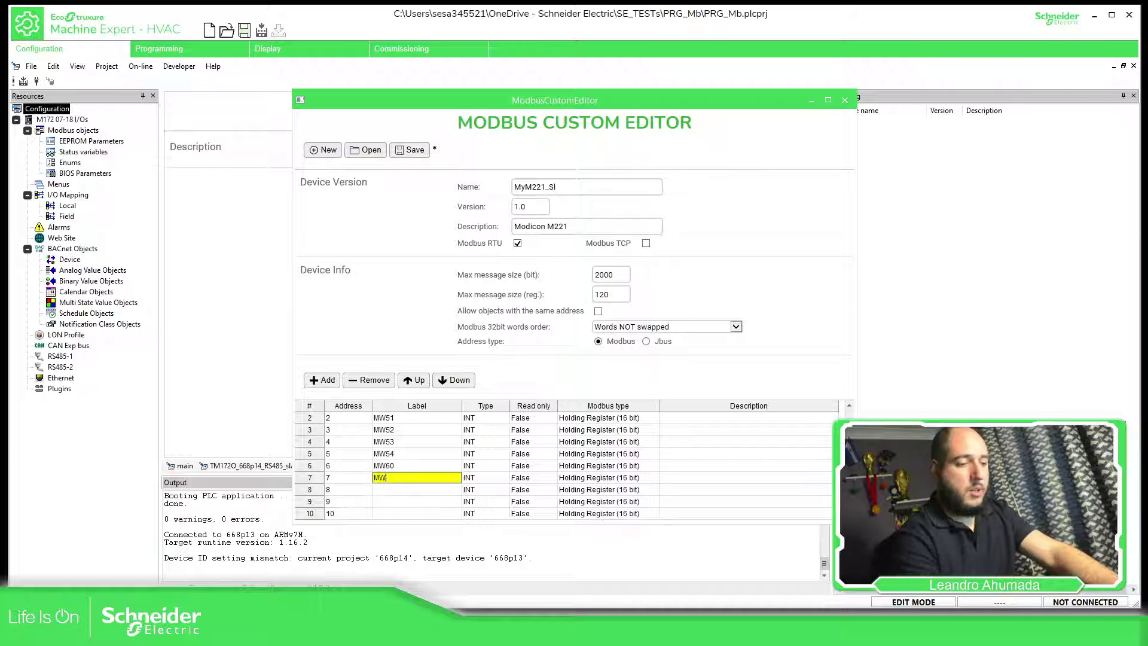
type("MW61")
key("Tab")
Label registers 8–10 as MW62, MW63 and MW64
left_click(381, 490)
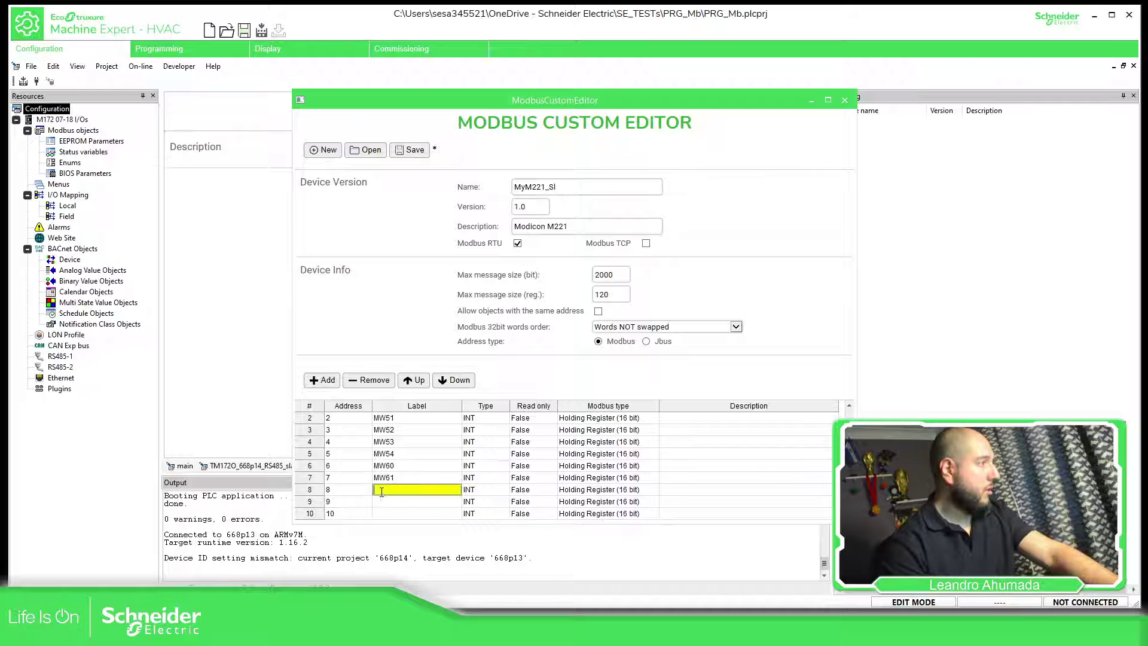
type("MW62")
key("Tab")
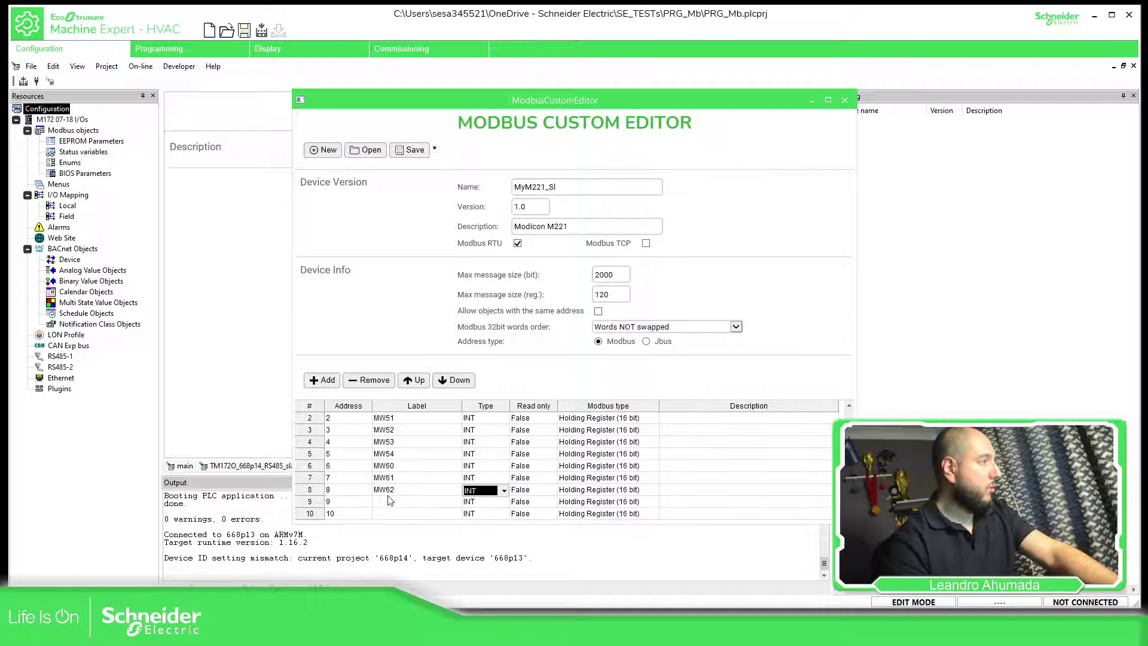
left_click(384, 502)
type("MW63")
key("Tab")
left_click(401, 514)
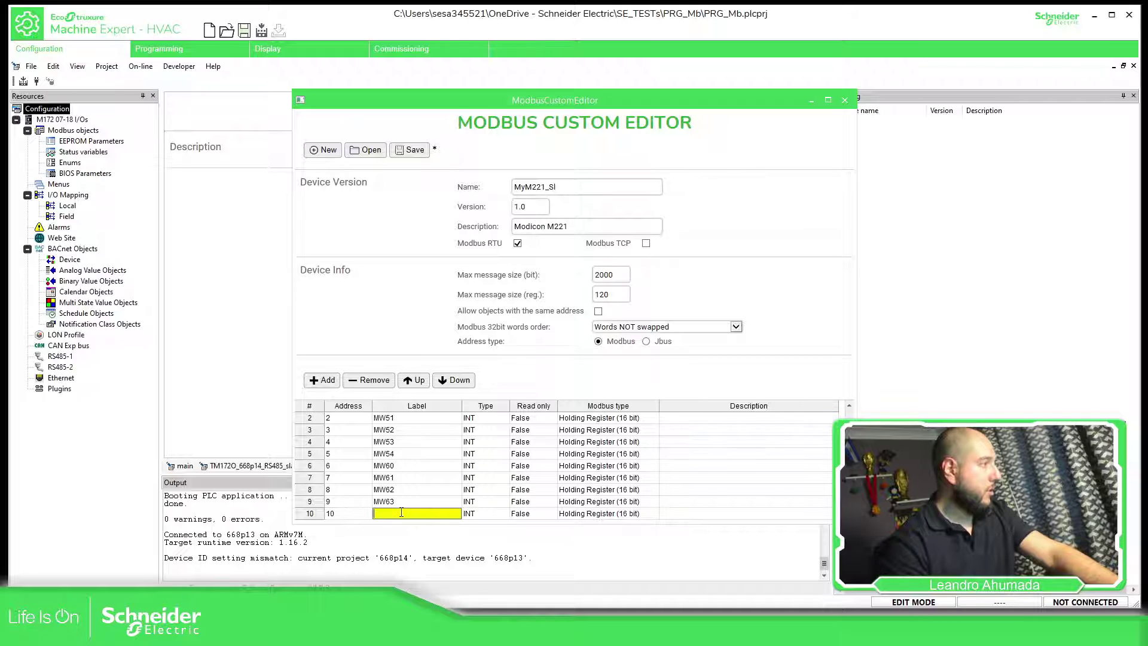
type("MW64")
key("Tab")
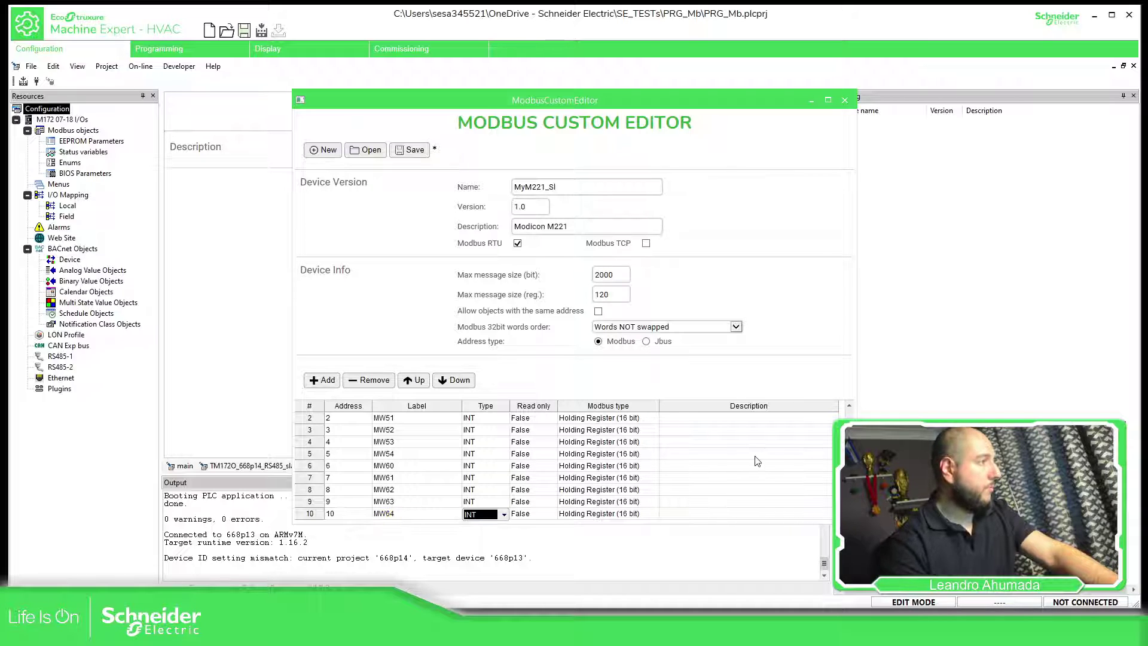
Describe register 1 as 'M221 - %MW50' and register 6 as 'M221 - %MW60'
scroll(689, 424, "up", 1)
left_click(687, 422)
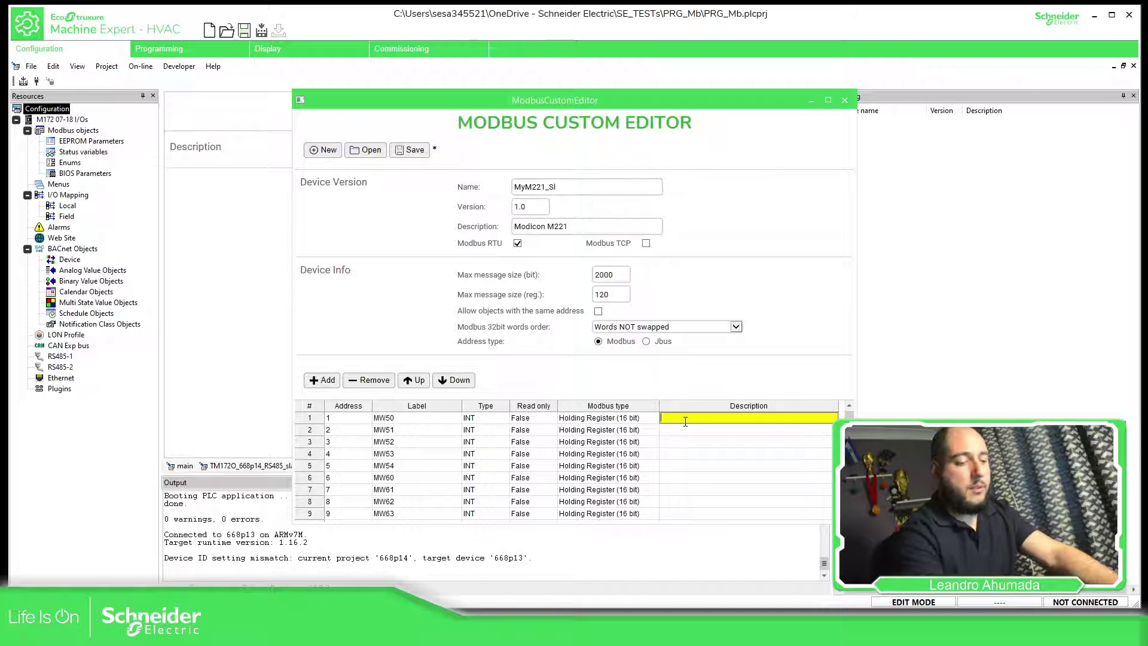
type("M221 - ")
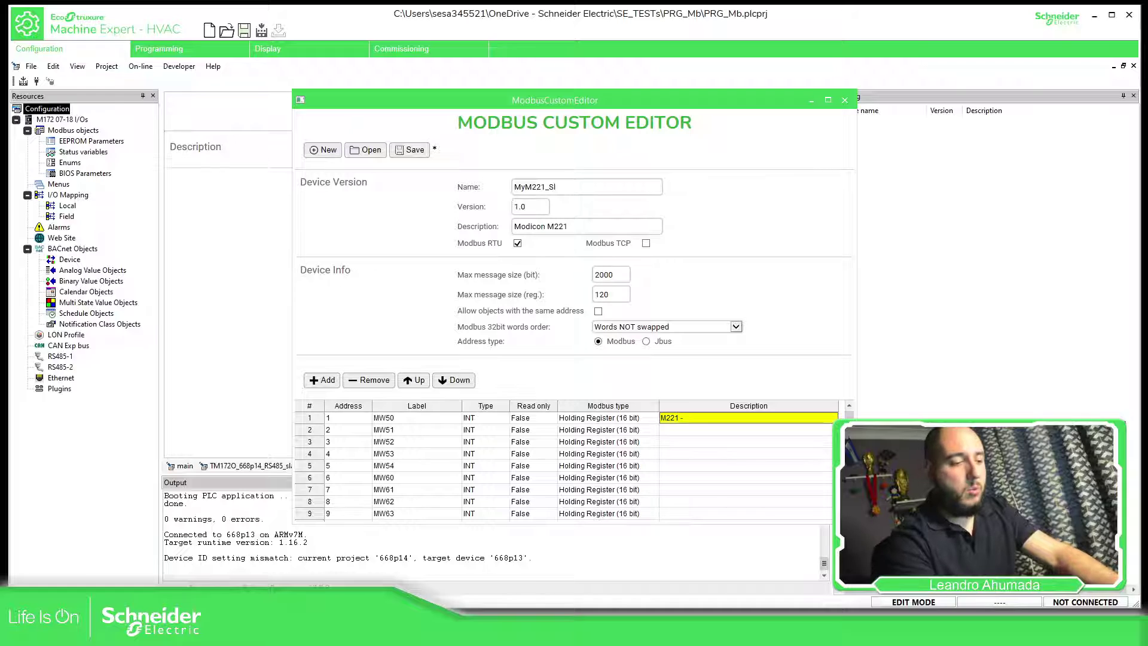
type("MW50")
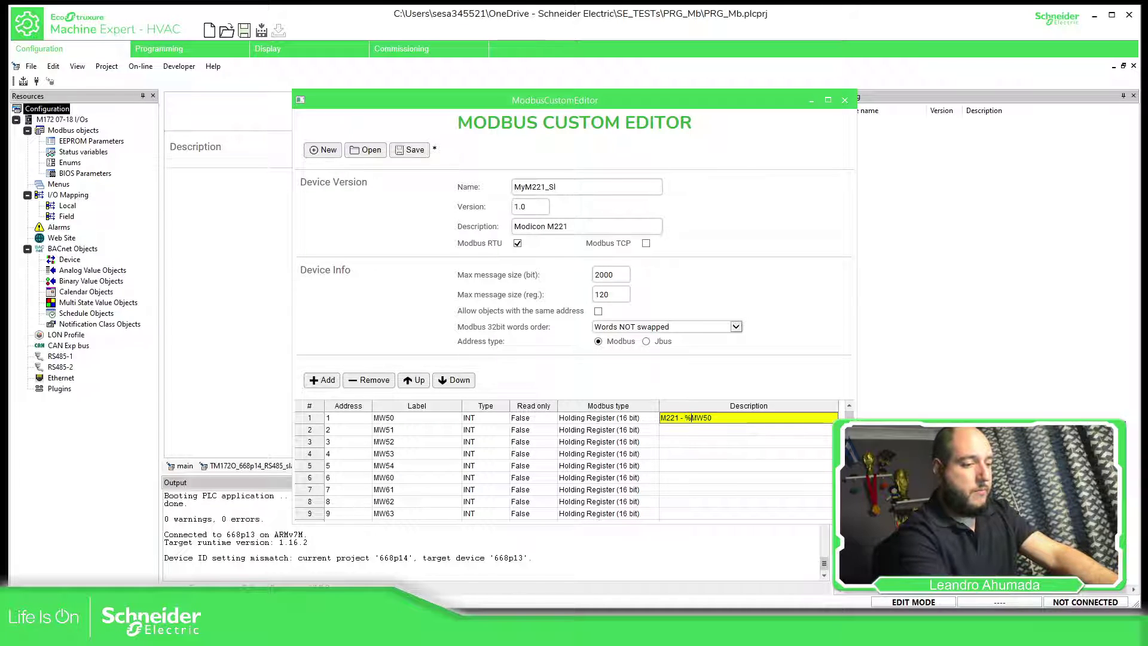
left_click(691, 488)
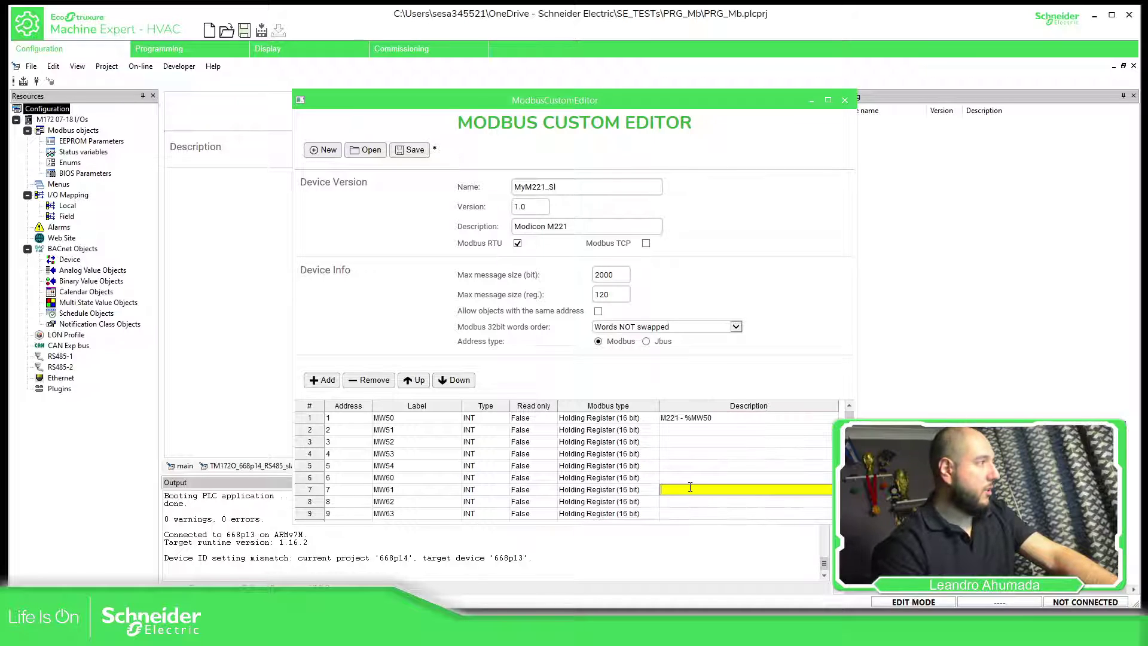
left_click(693, 478)
type("M221 - %MW")
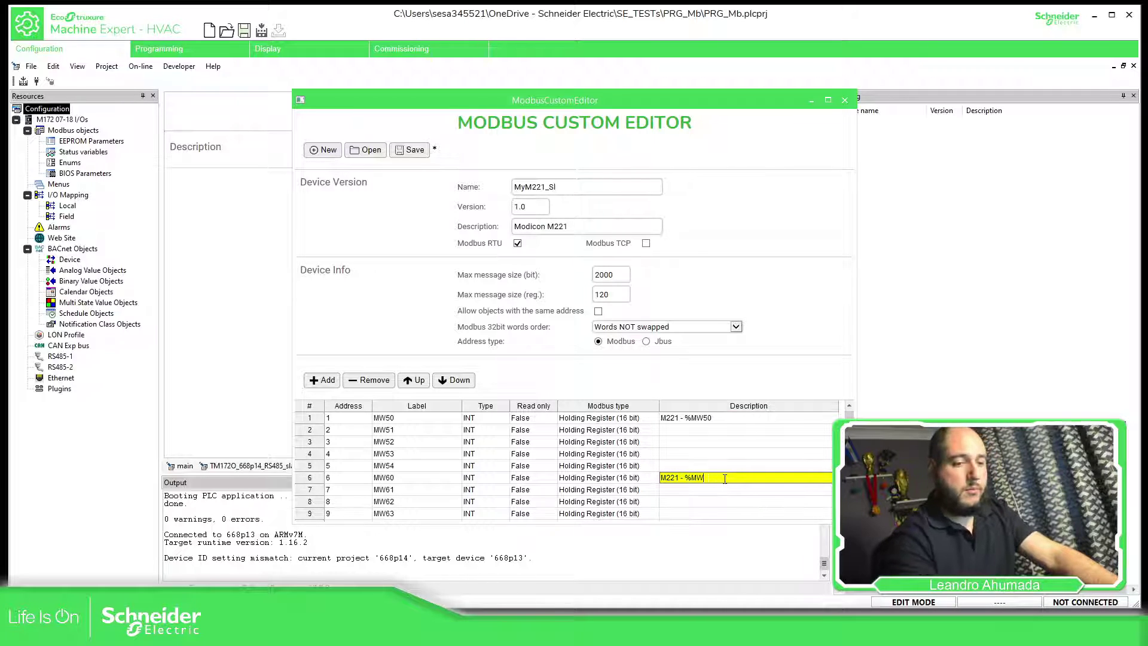
left_click(550, 454)
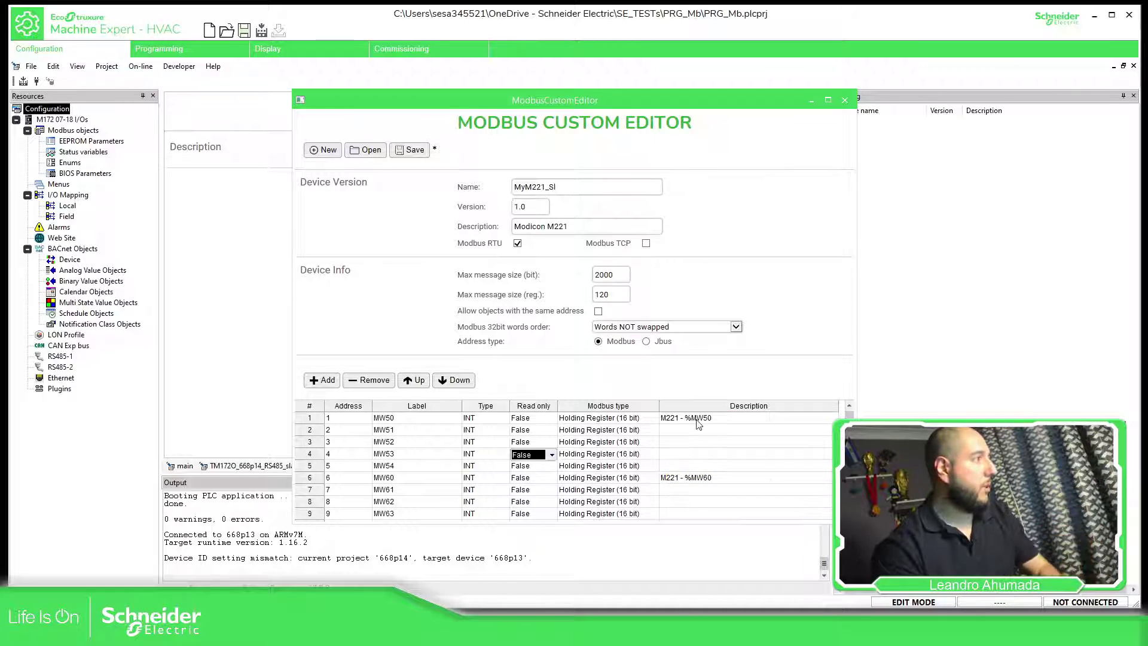
scroll(617, 419, "down", 1)
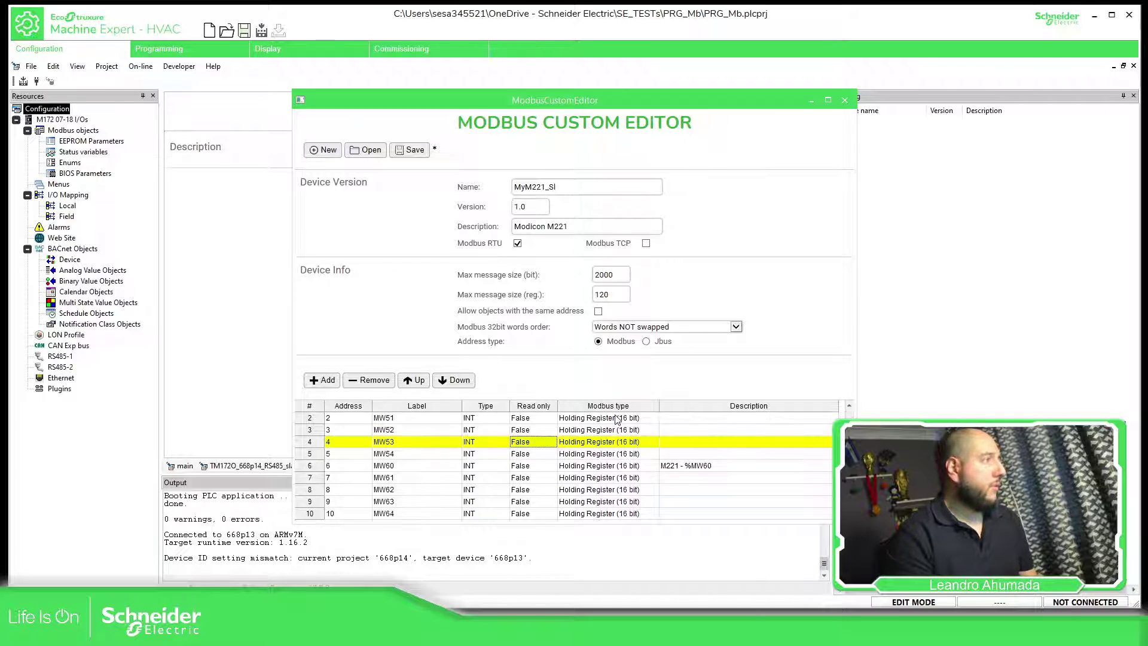
scroll(561, 454, "up", 1)
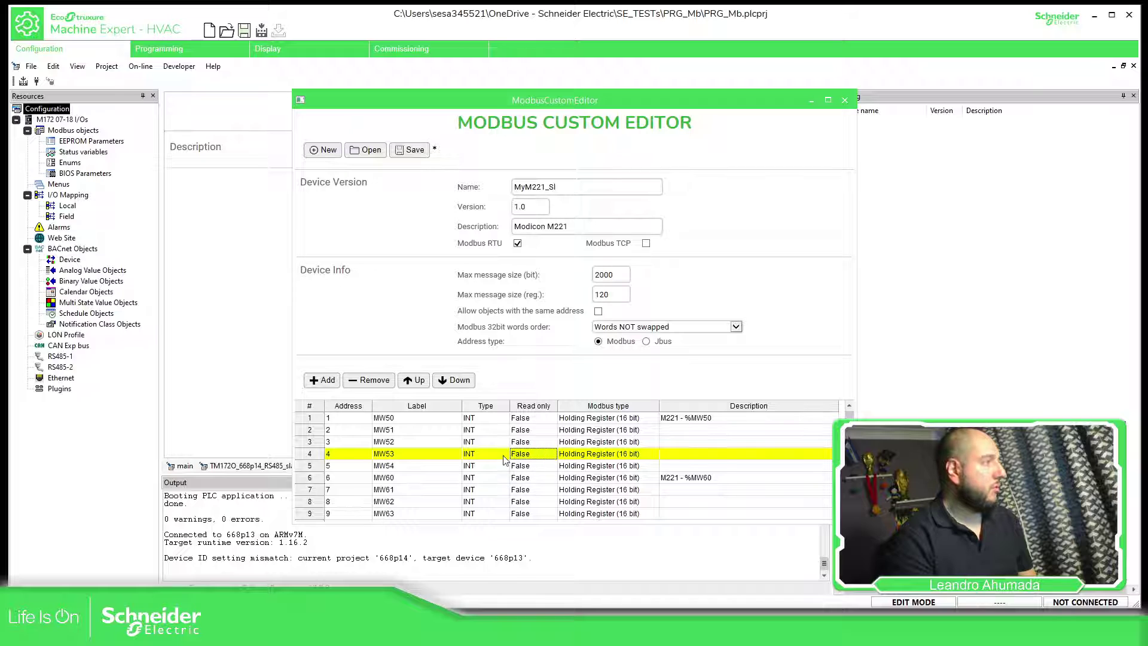
Save the device template as MyM221_Sl_.PCT in the ModbusCustom folder, dropping the '1p0' suffix
left_click(417, 153)
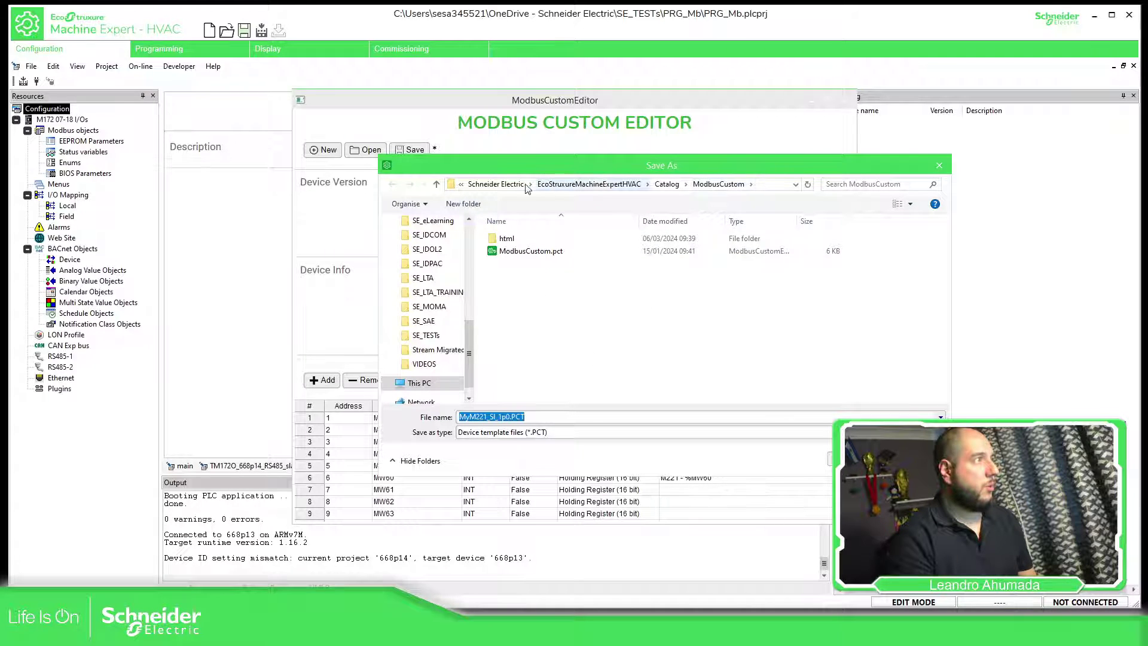
left_click(772, 185)
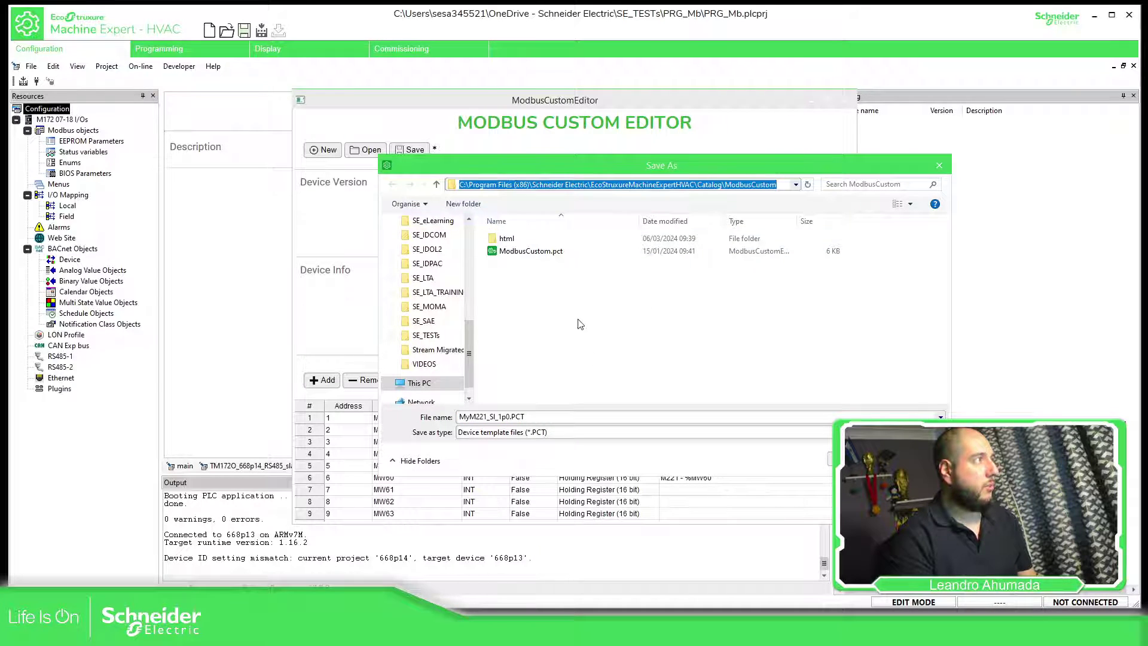
double_click(514, 419)
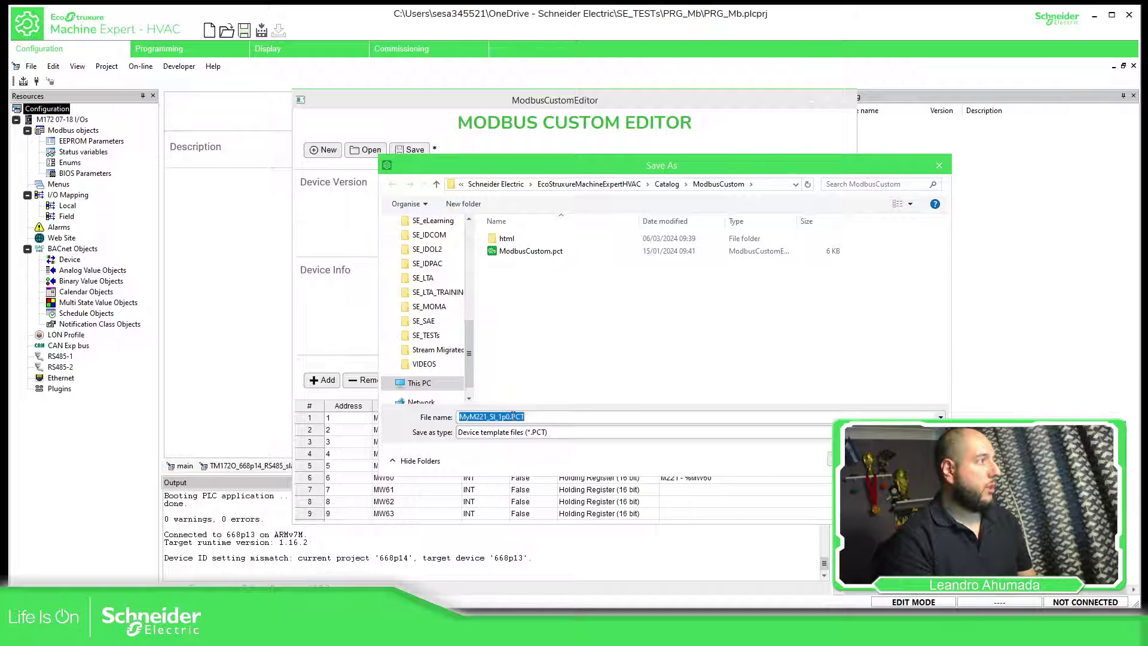
left_click(512, 417)
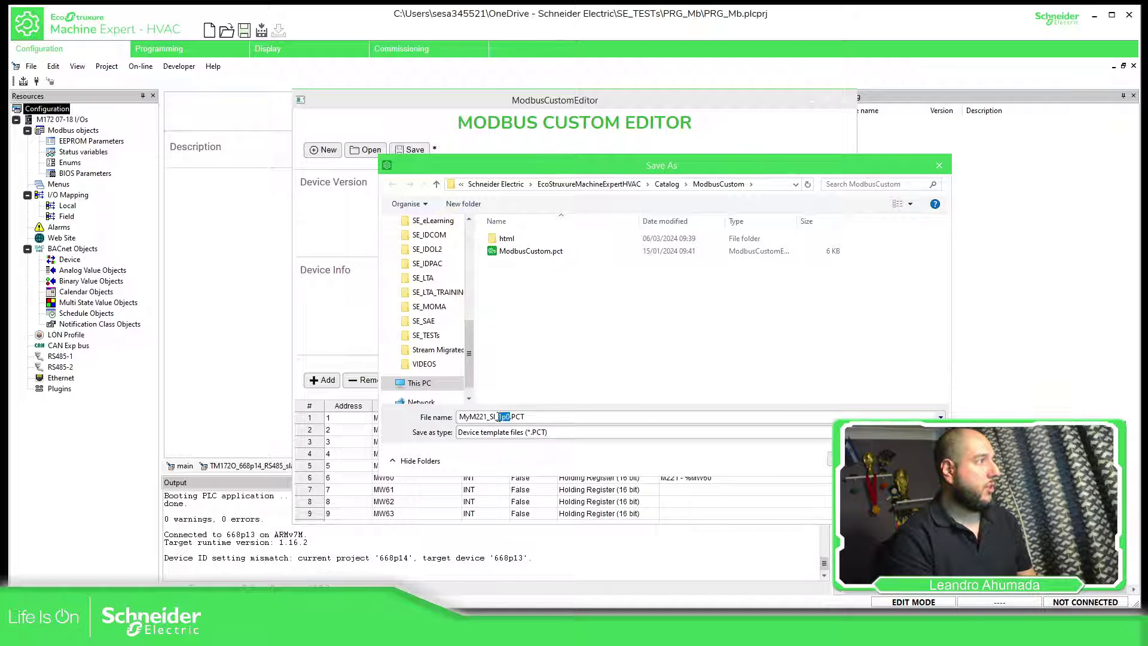
key("BackSpace")
key("Return")
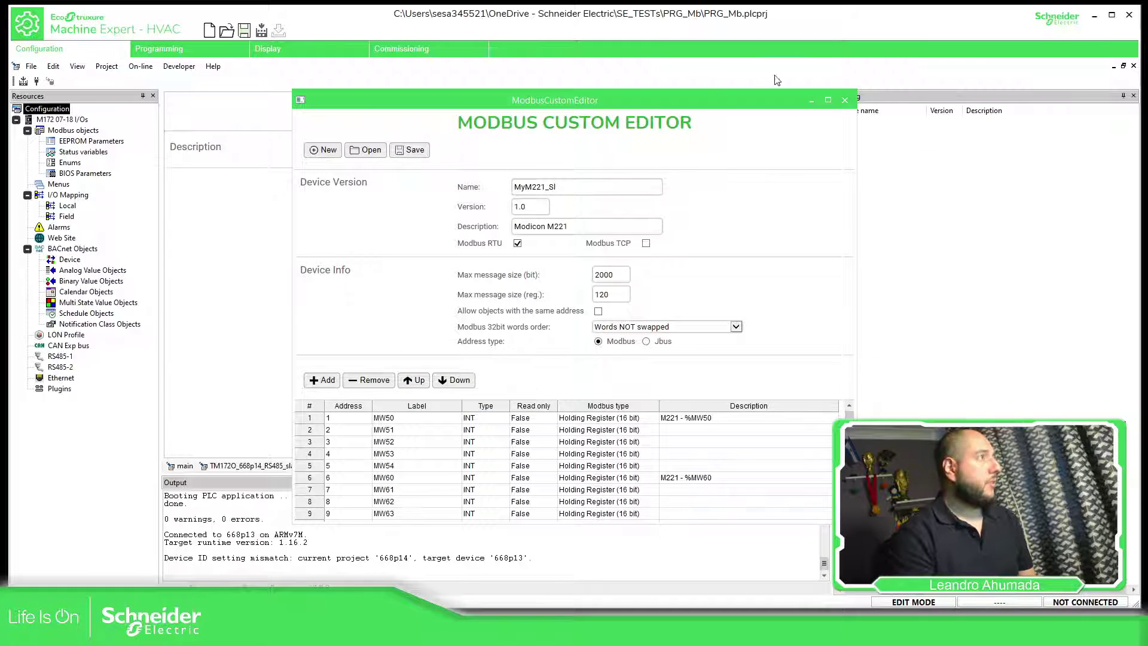
Close the custom editor and drag MyM221_Sl from the Catalog onto RS485-2
left_click(844, 100)
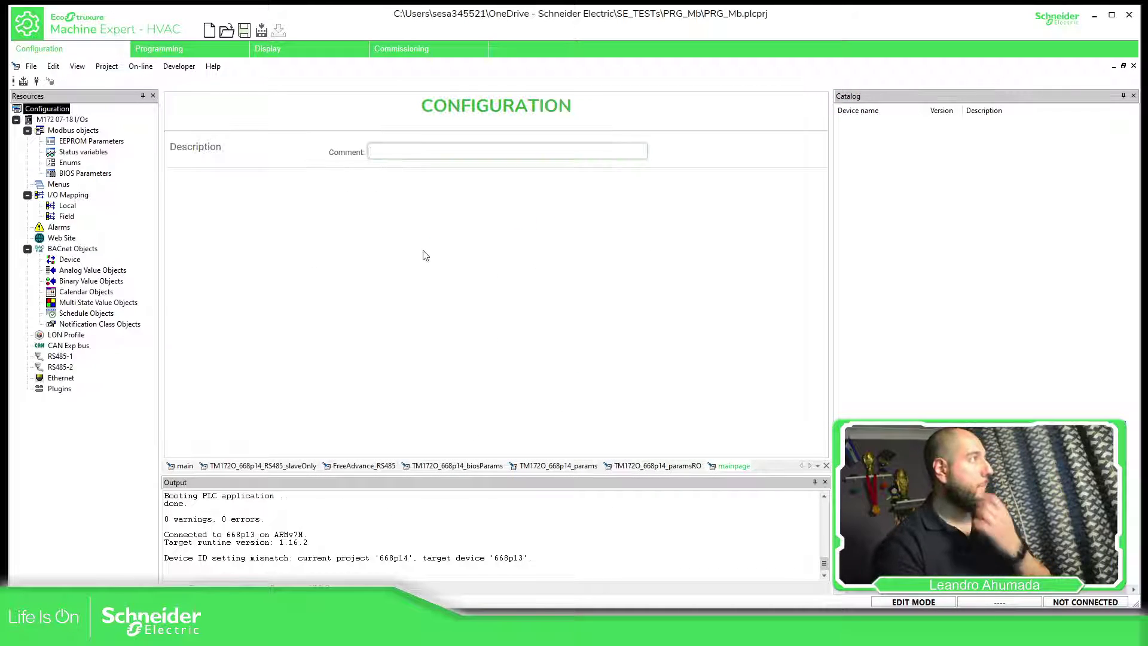
left_click(66, 368)
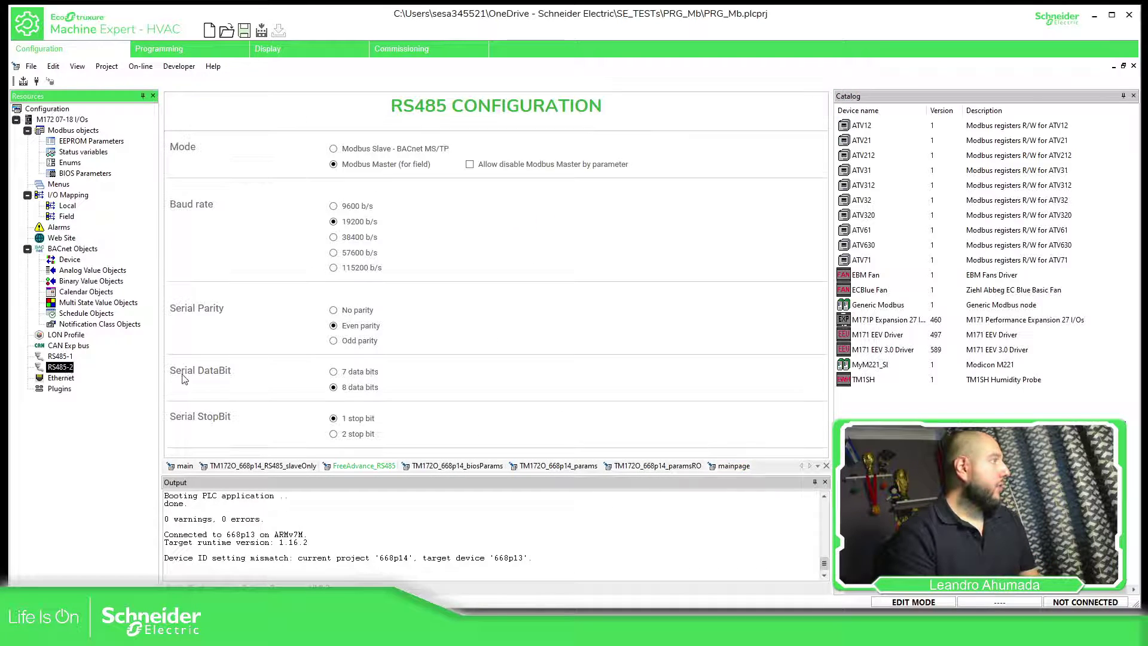
left_click(889, 360)
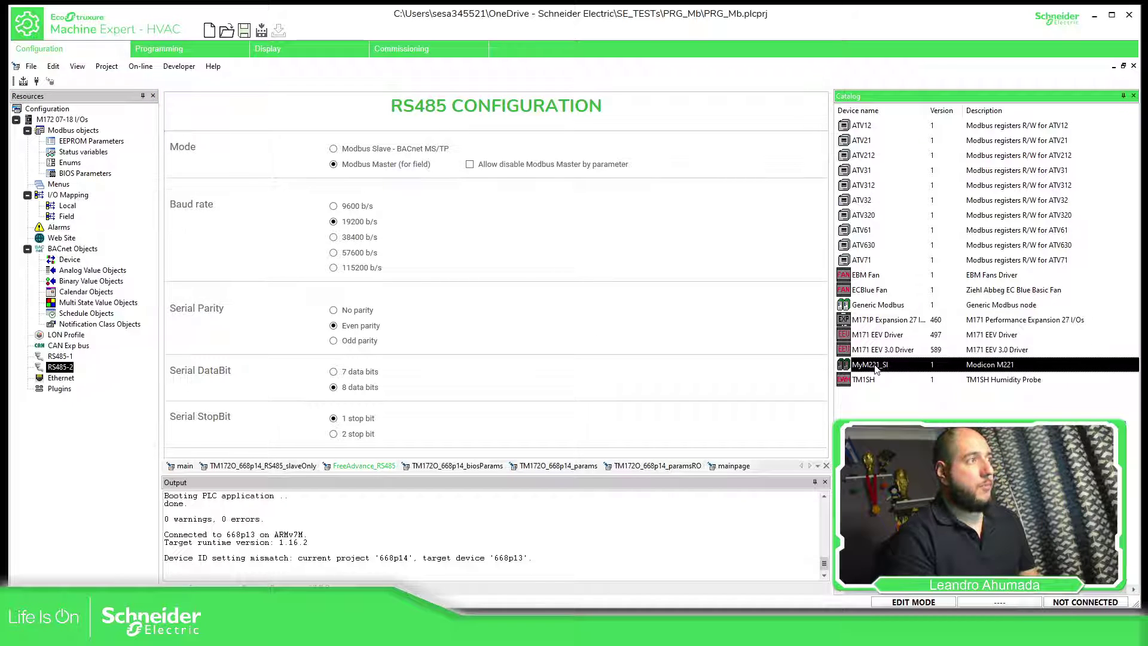
left_click_drag(874, 369, 67, 370)
Review the new MyM221_Sl_1 device's pages: Modbus address 1, timeout 1000 ms
left_click(70, 379)
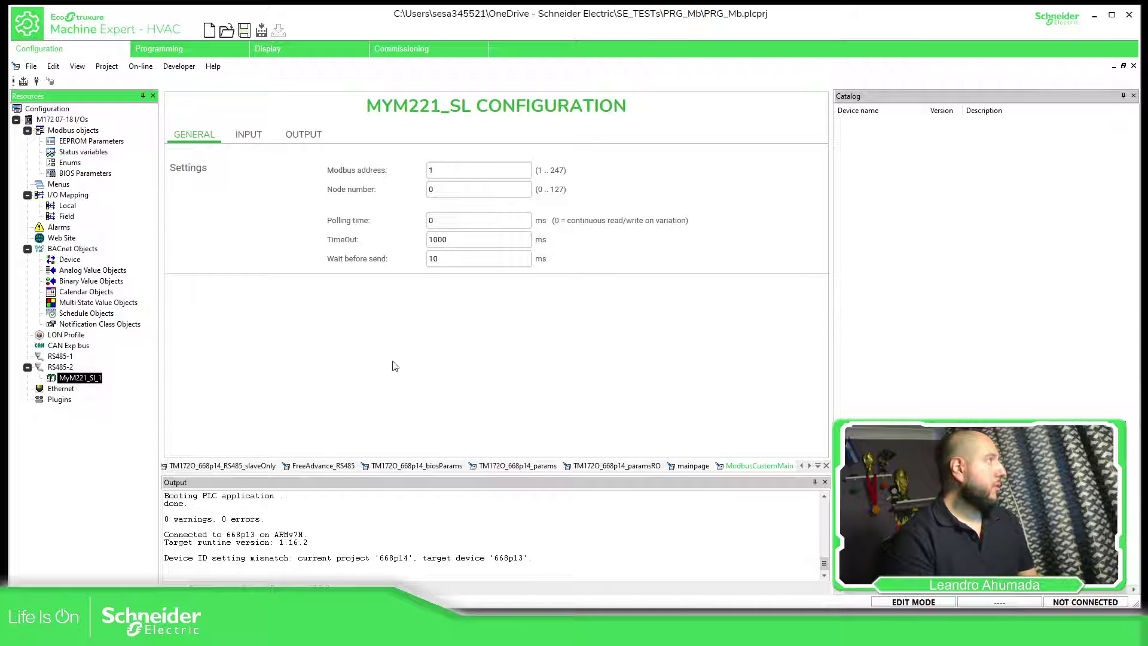
left_click(245, 135)
left_click(304, 135)
left_click(251, 135)
left_click(197, 135)
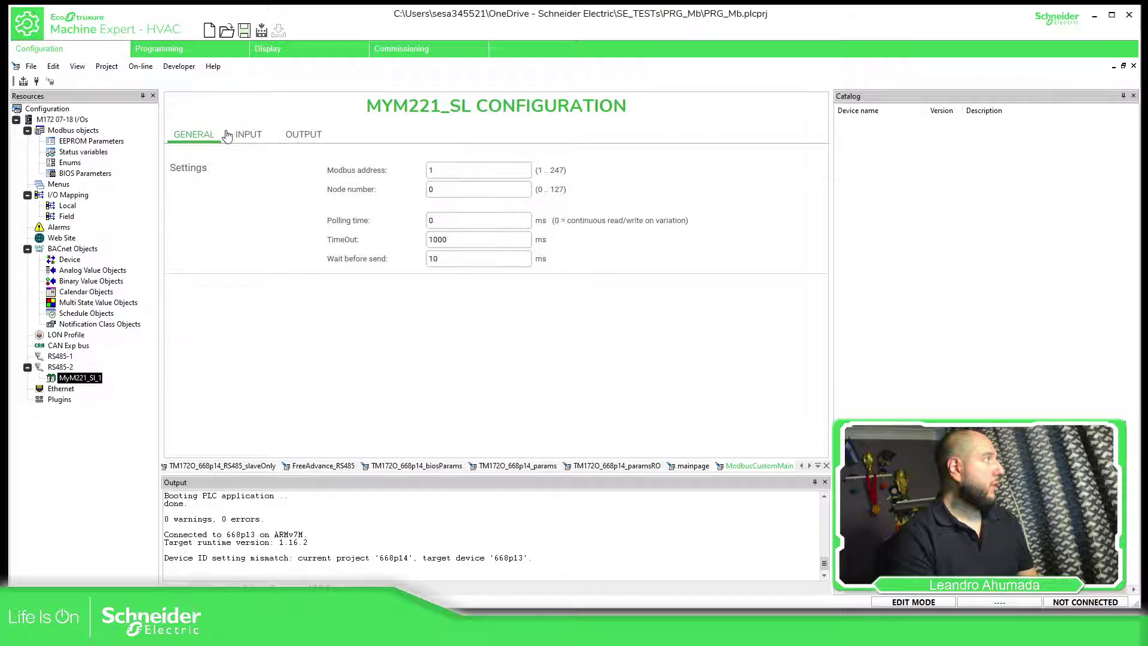
Add INT registers MW50 and MW51 to MyM221_Sl_1's input table at addresses 1–2
left_click(257, 134)
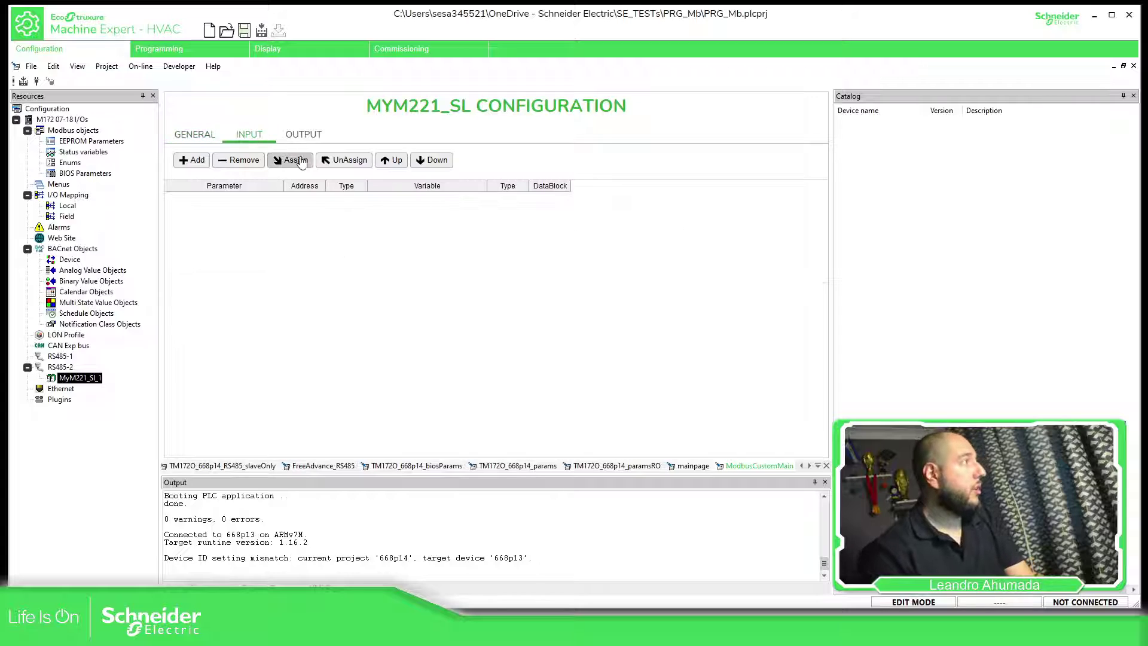
left_click(195, 160)
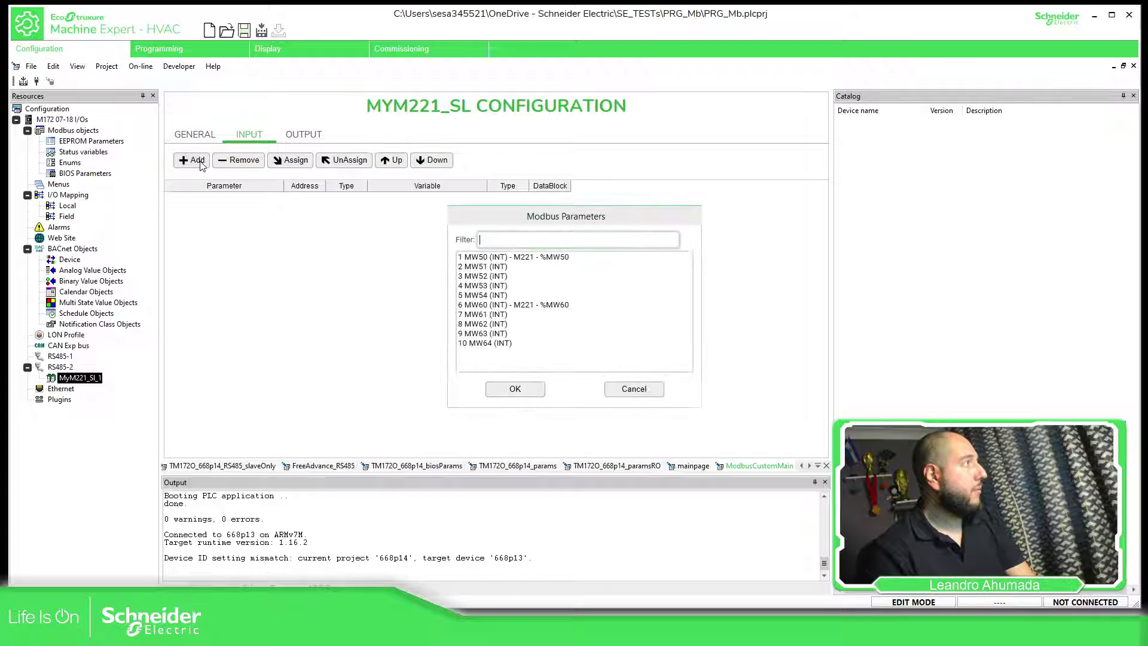
left_click(504, 260)
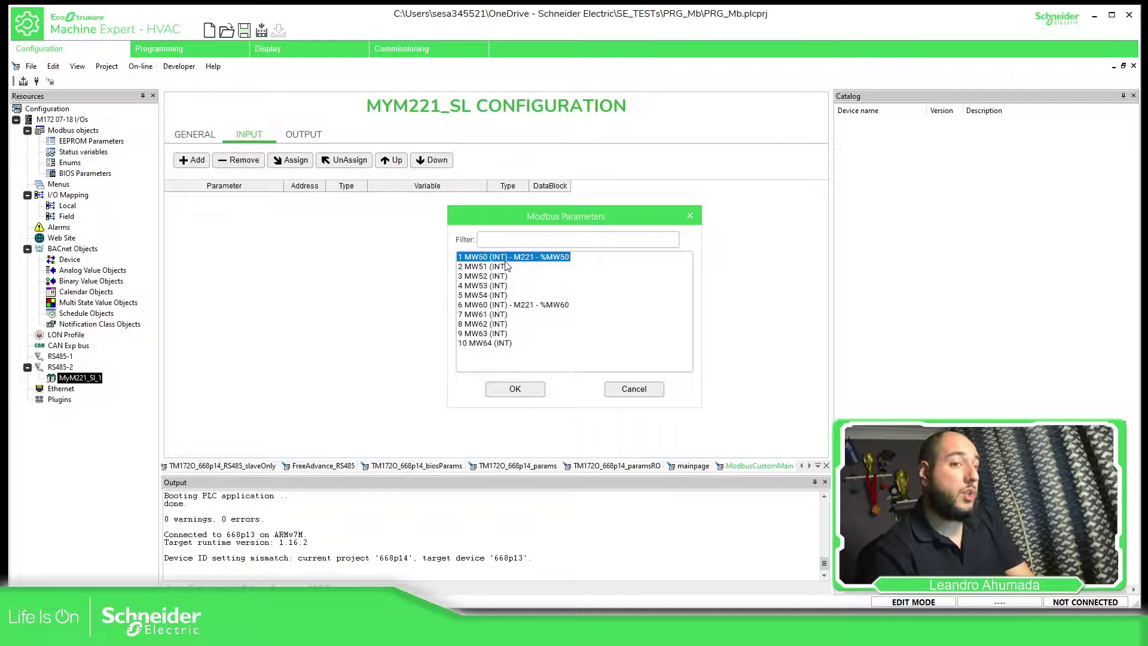
left_click(516, 389)
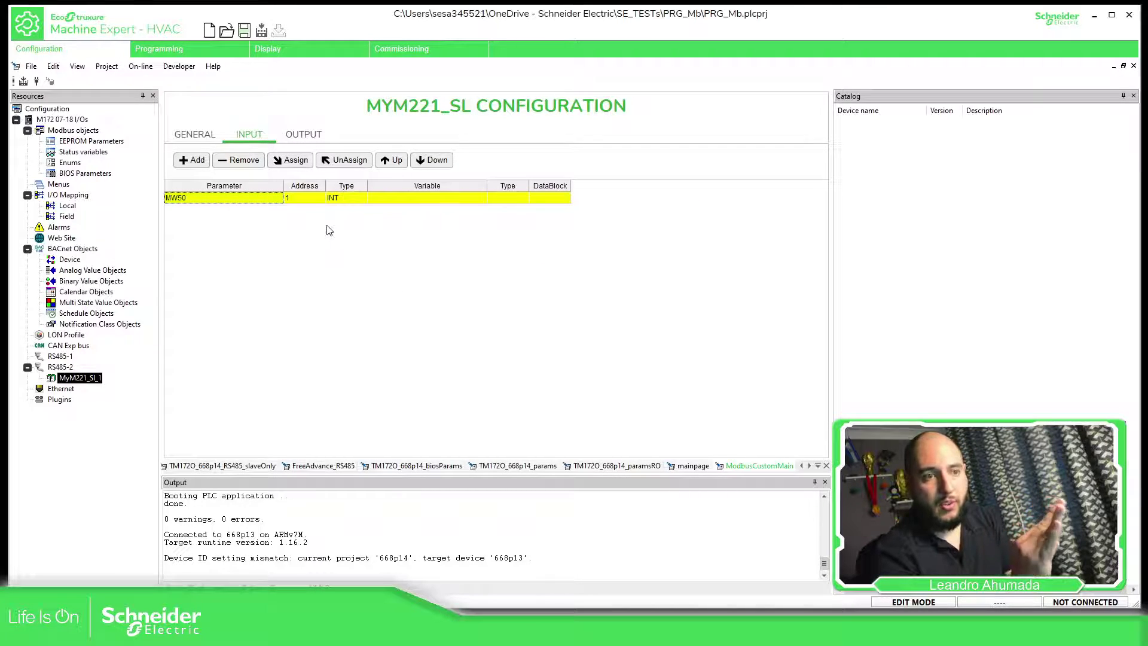
left_click(194, 160)
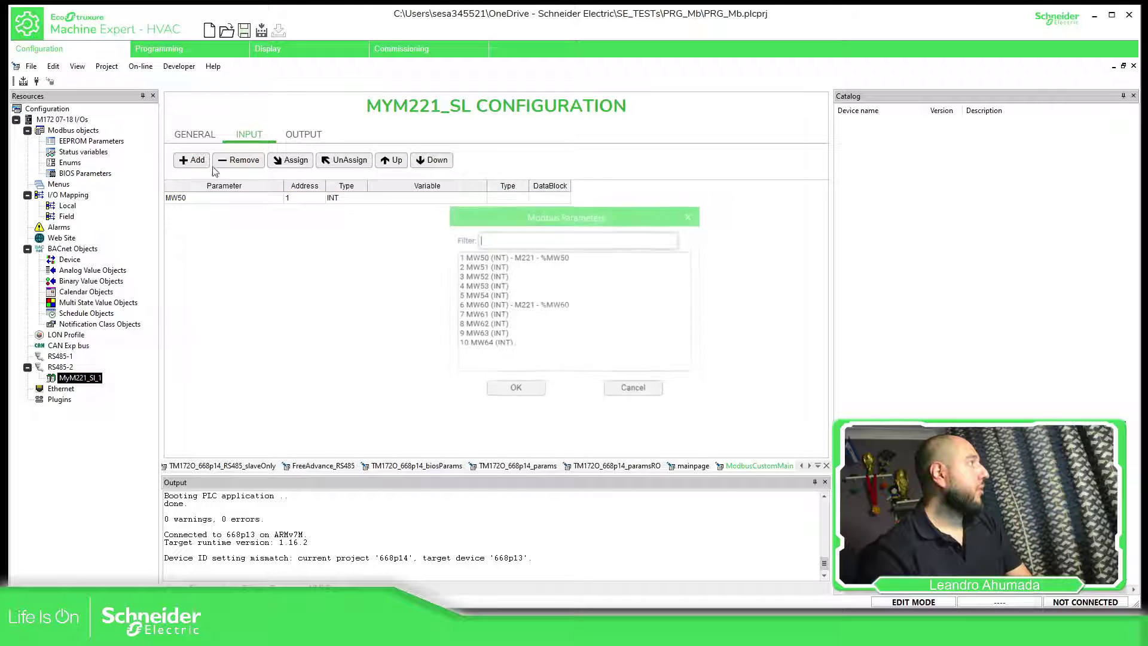
left_click(506, 266)
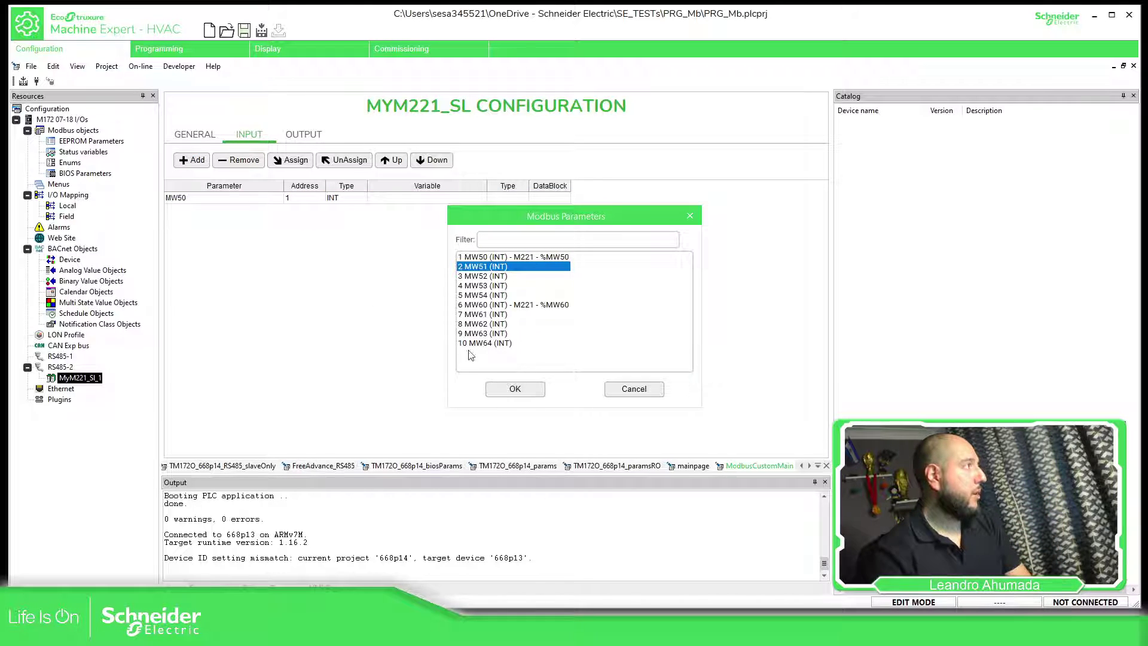
left_click(515, 390)
Add MW52 and MW53 as inputs at addresses 3–4, cancelling a fifth register
left_click(179, 160)
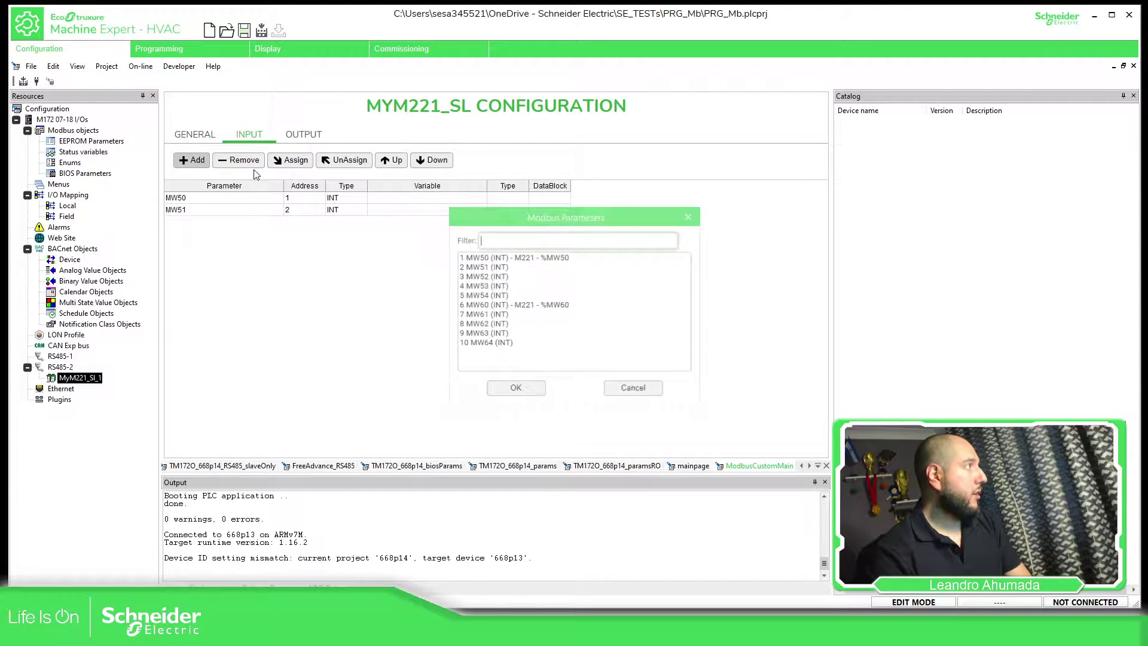
left_click(515, 389)
left_click(191, 160)
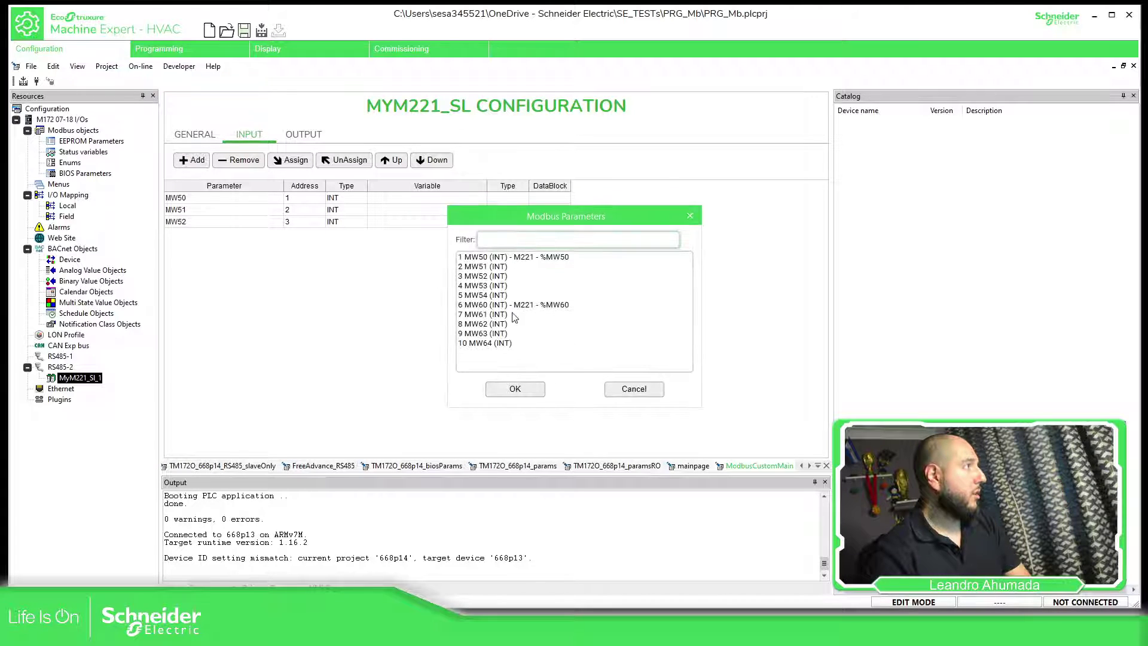
left_click(491, 289)
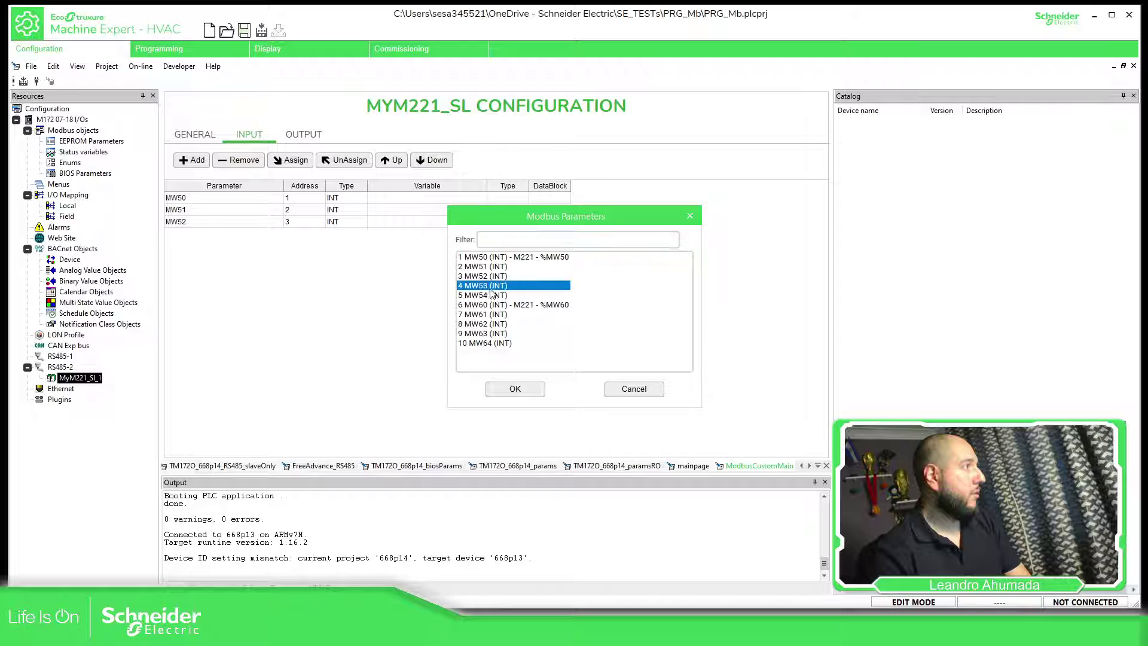
left_click(515, 389)
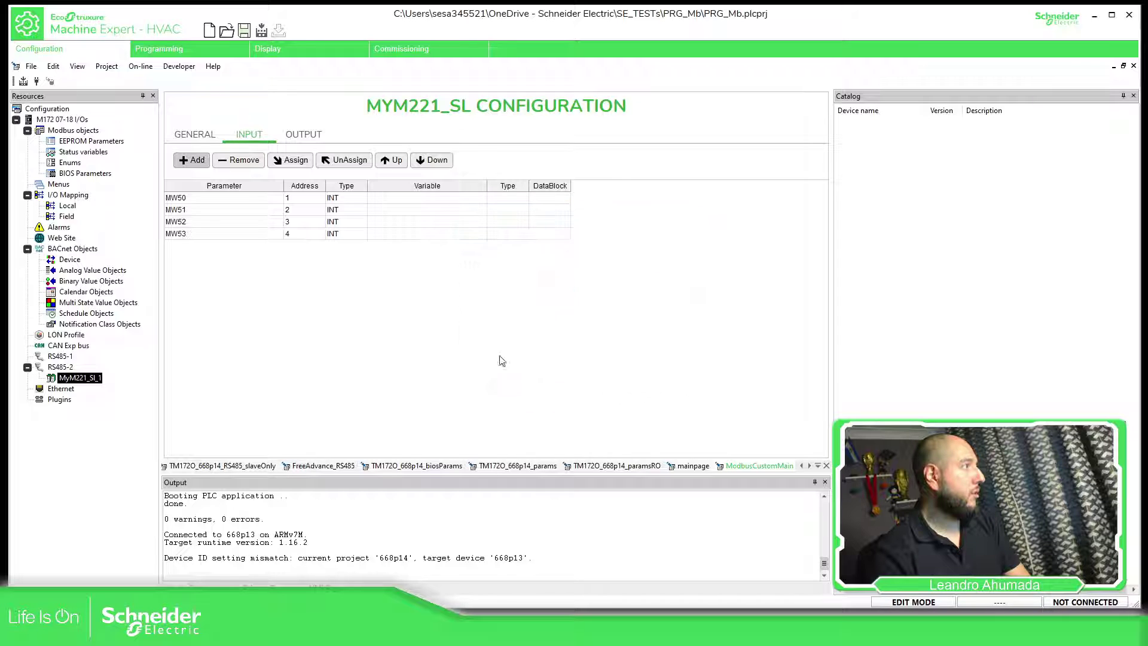
left_click(183, 163)
left_click(488, 295)
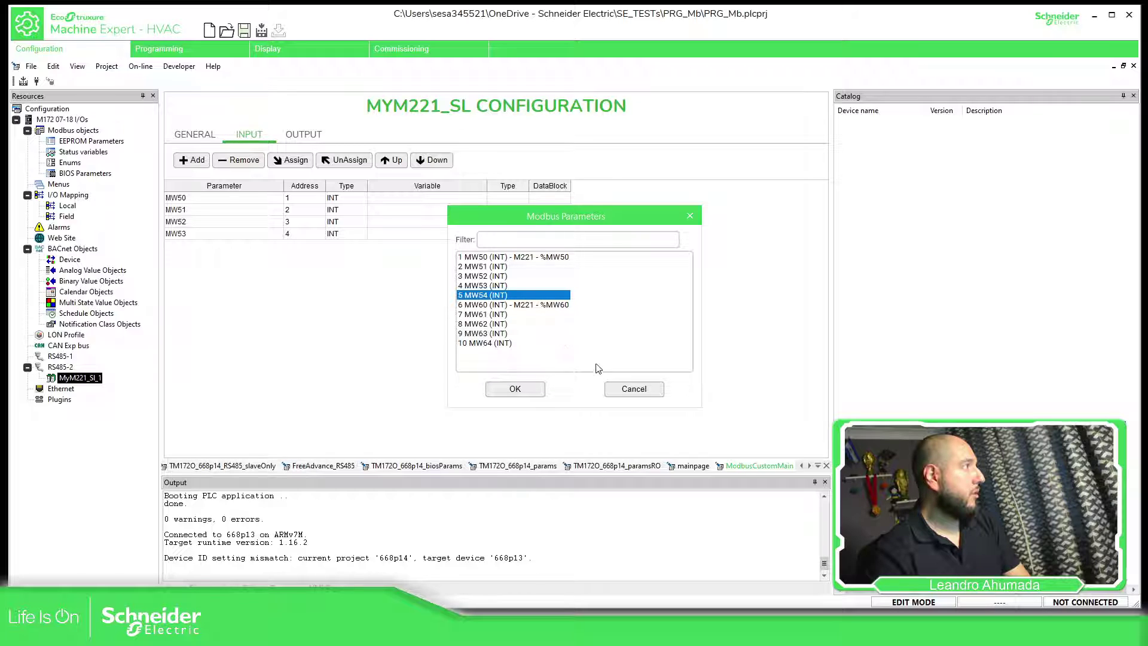
left_click(634, 389)
Change the MyM221_Sl_1 device's Modbus address to 10
left_click(208, 135)
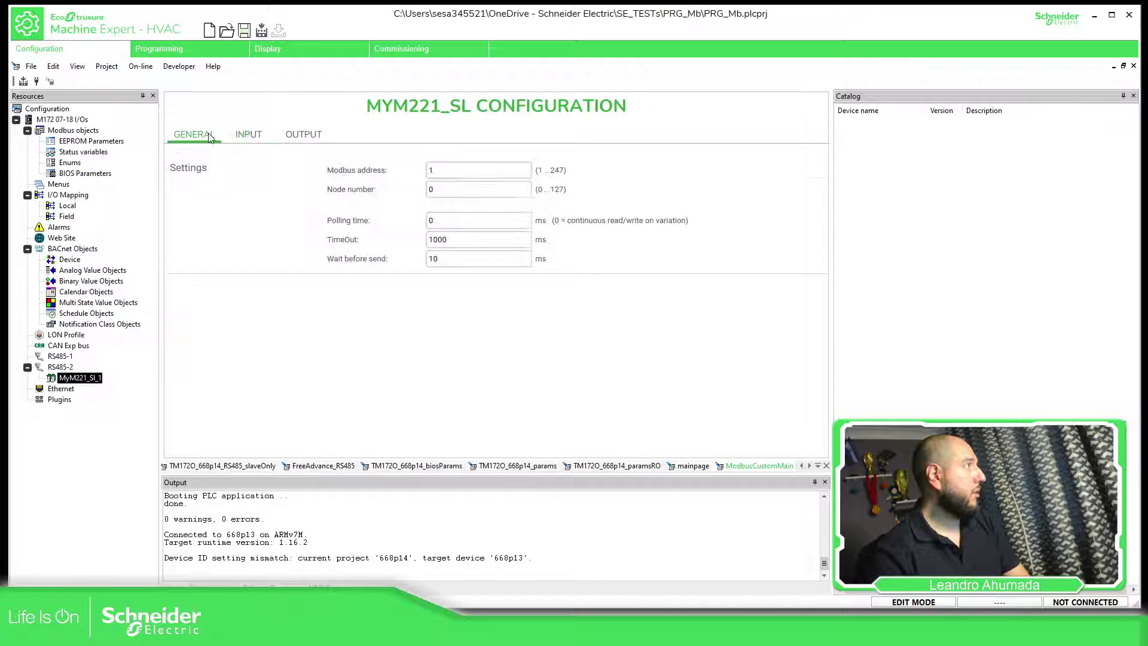
left_click(447, 174)
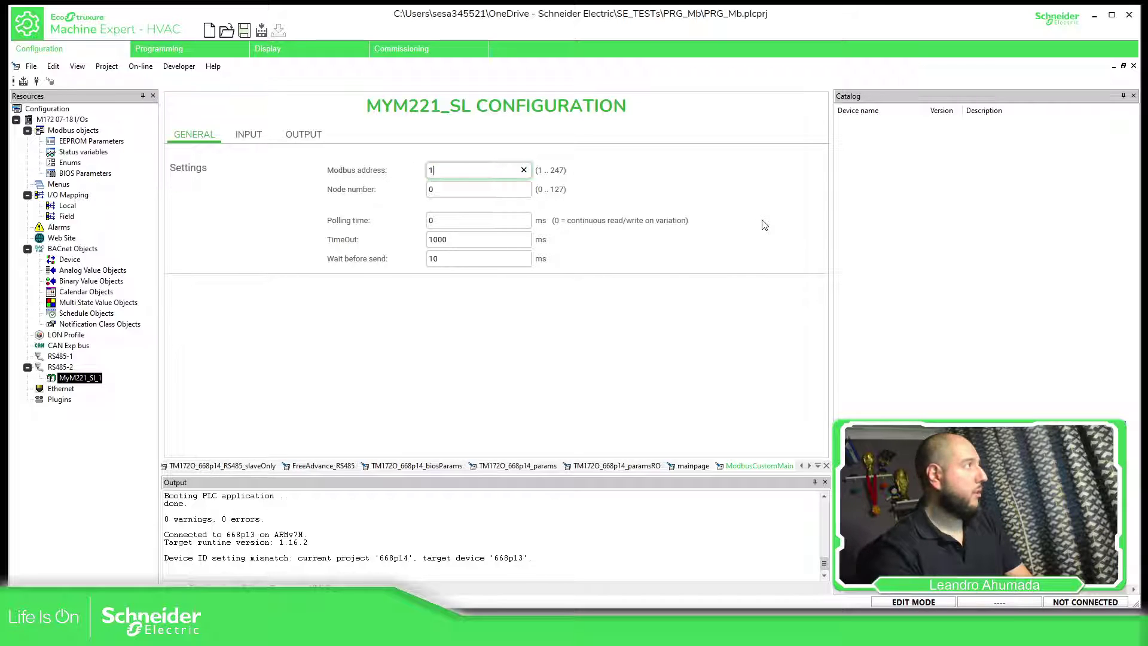
type("10")
key("Return")
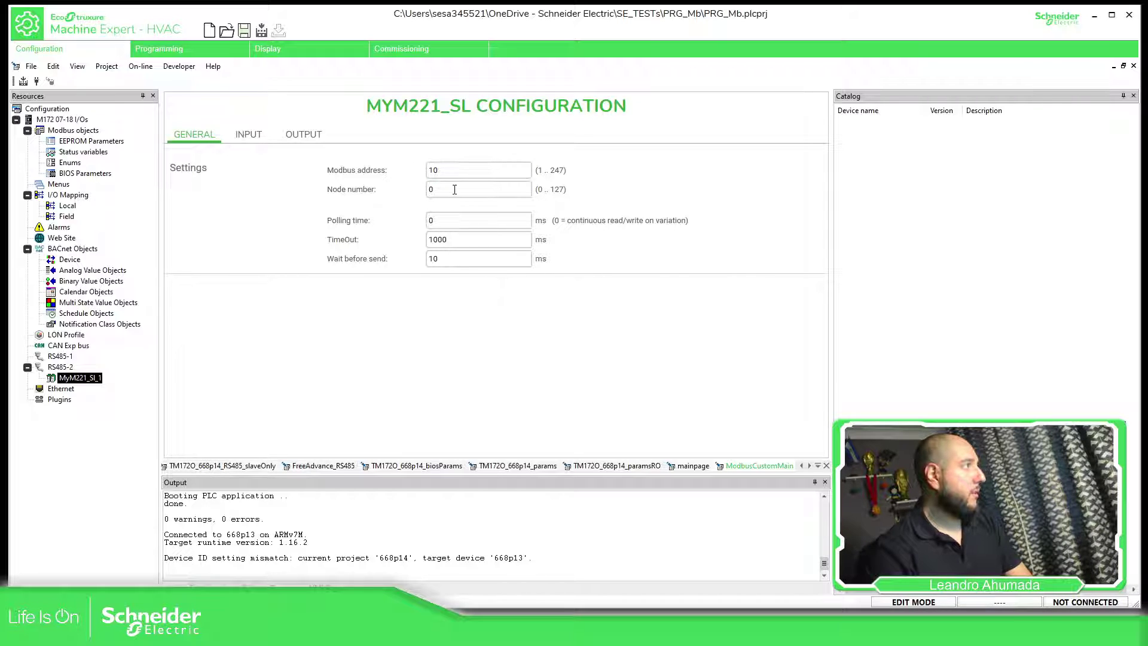
Return to the input table and reopen the Modbus Custom Editor from the Developer menu
left_click(243, 138)
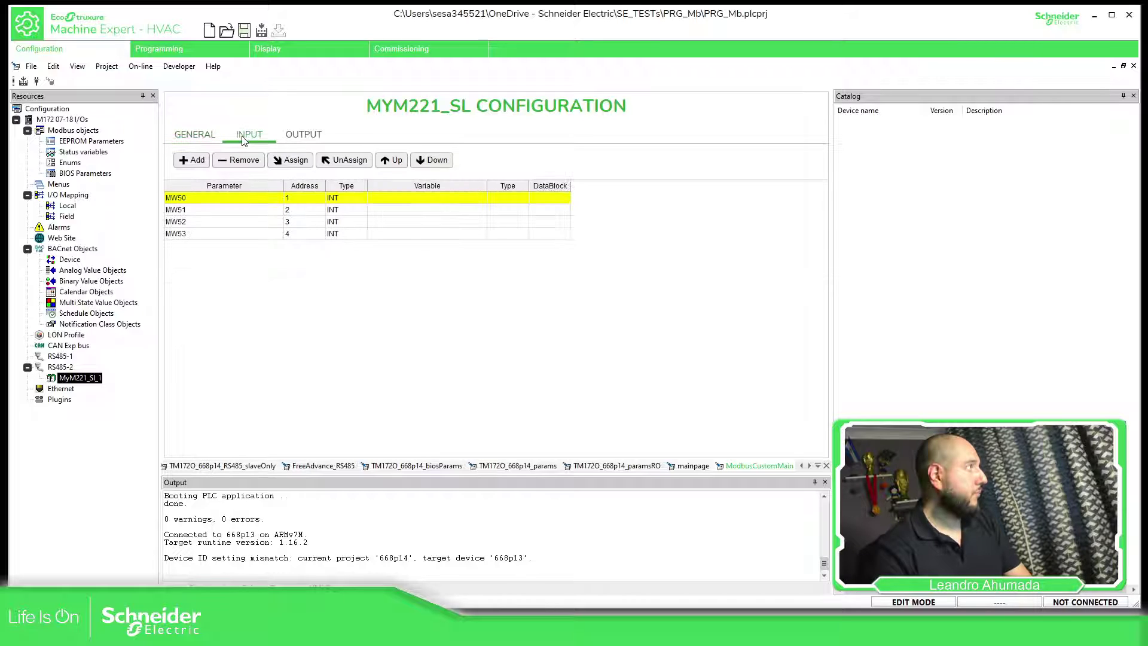
left_click(313, 201)
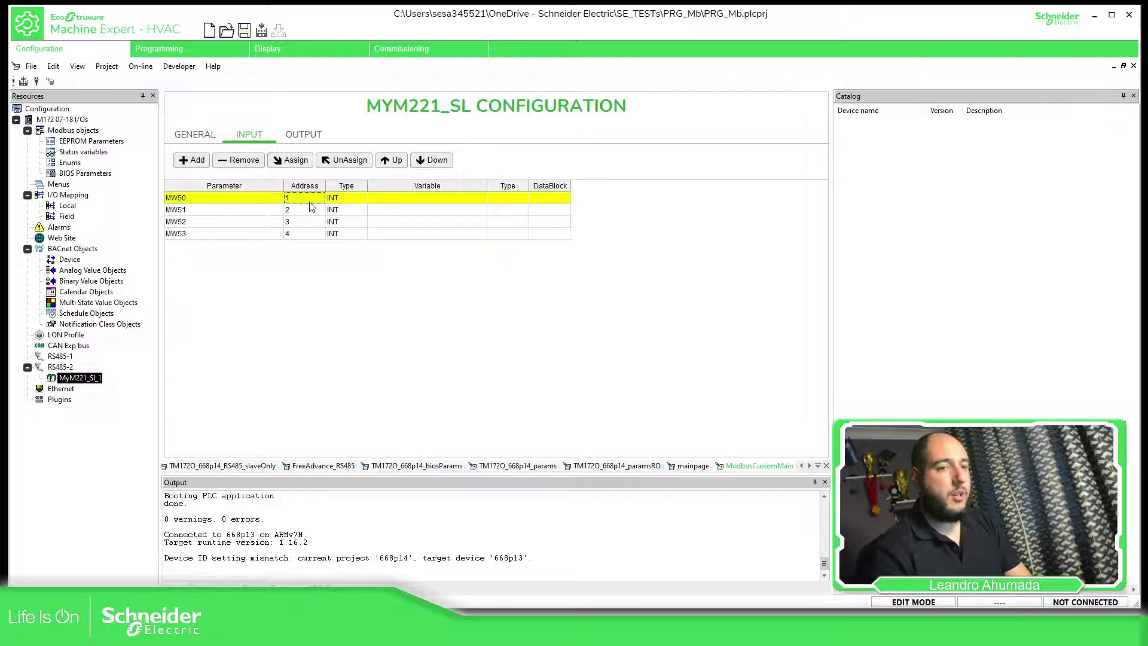
left_click(179, 66)
left_click(223, 140)
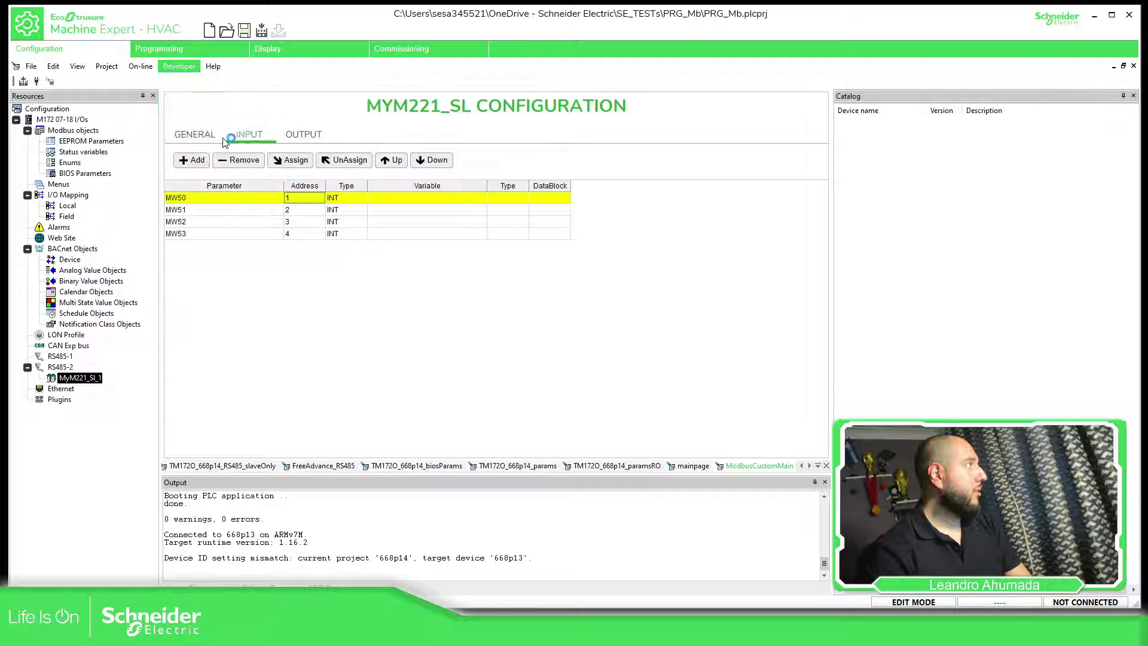
Load the MyM221_Sl.PCT template and readdress MW50–MW54 to 51–55
left_click(367, 149)
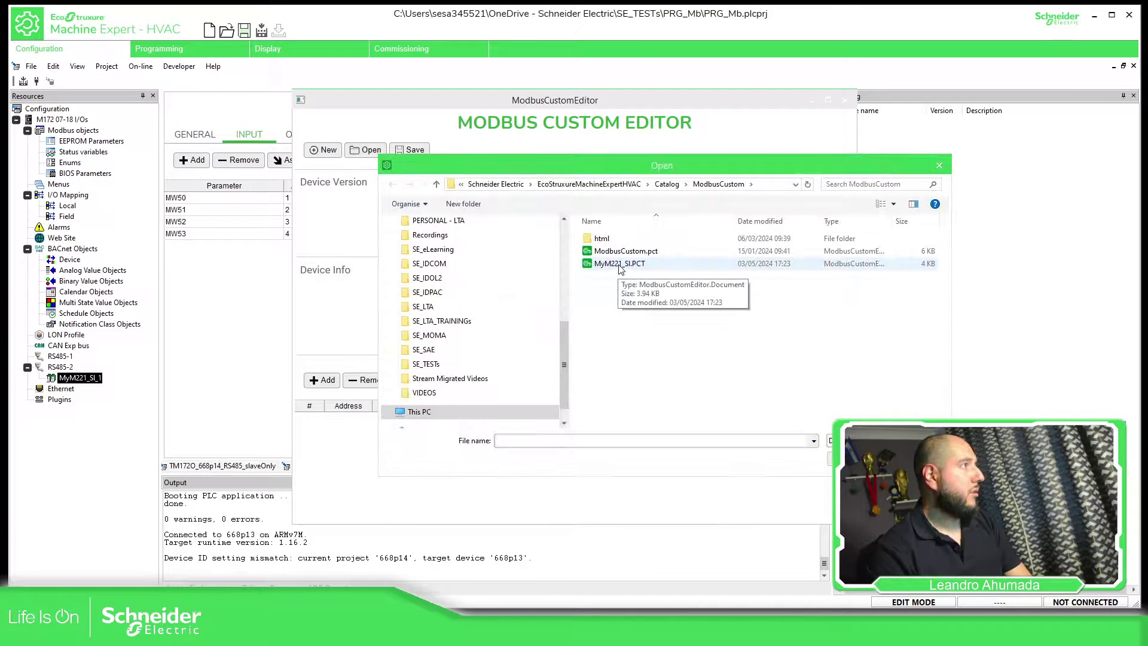
double_click(620, 264)
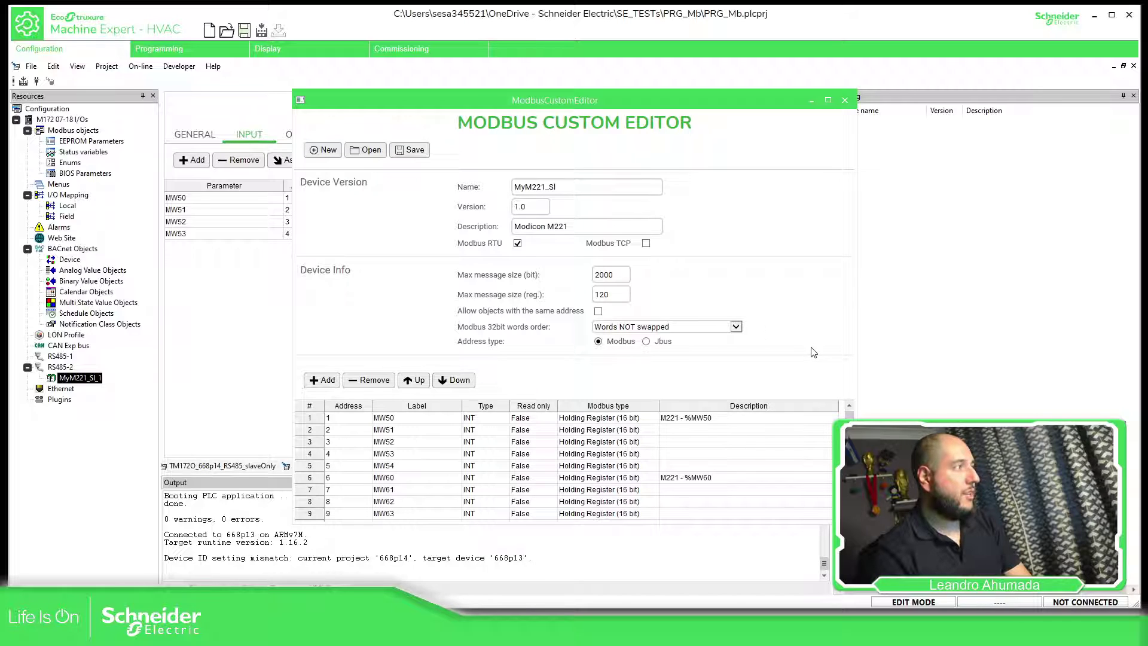
double_click(351, 419)
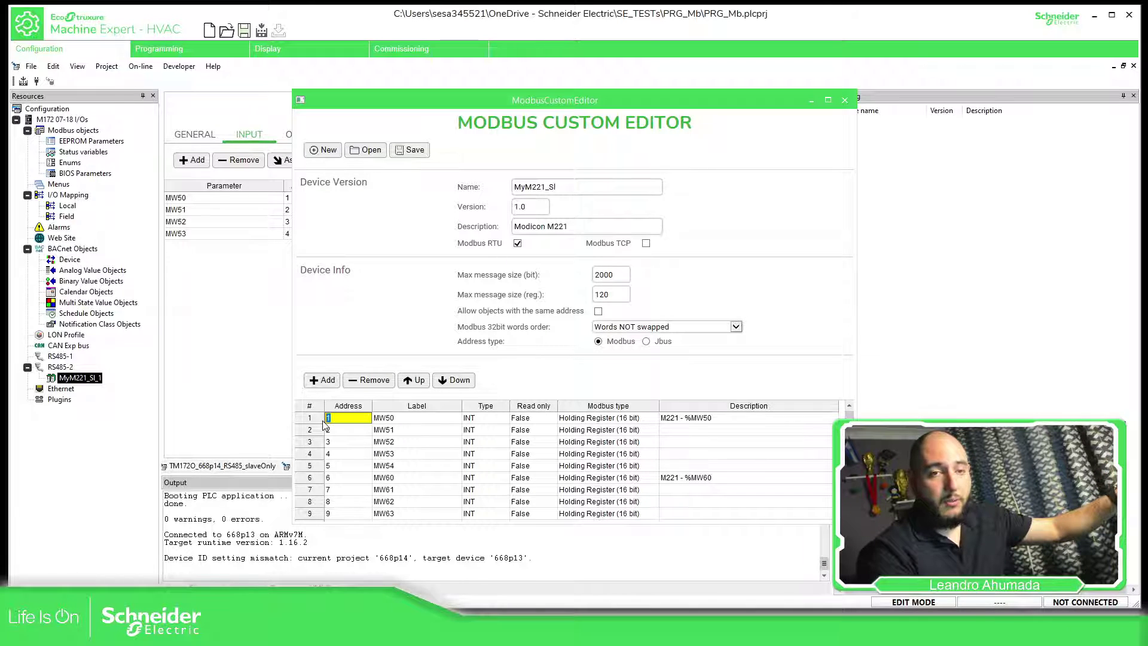
type("51")
key("Tab")
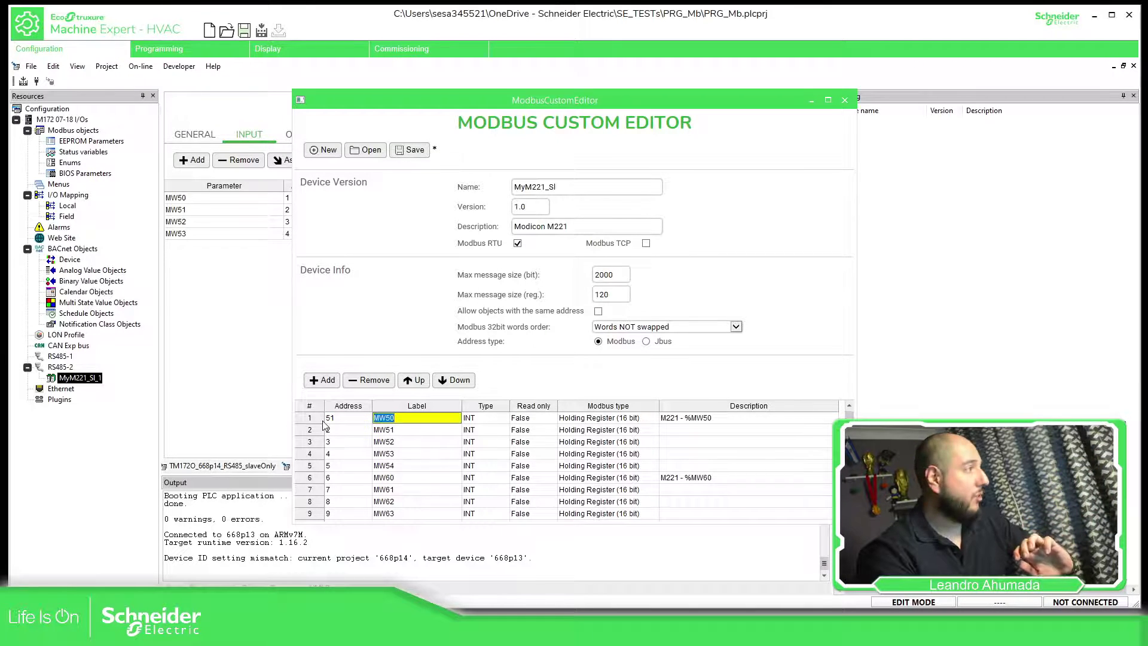
left_click(328, 430)
type("52")
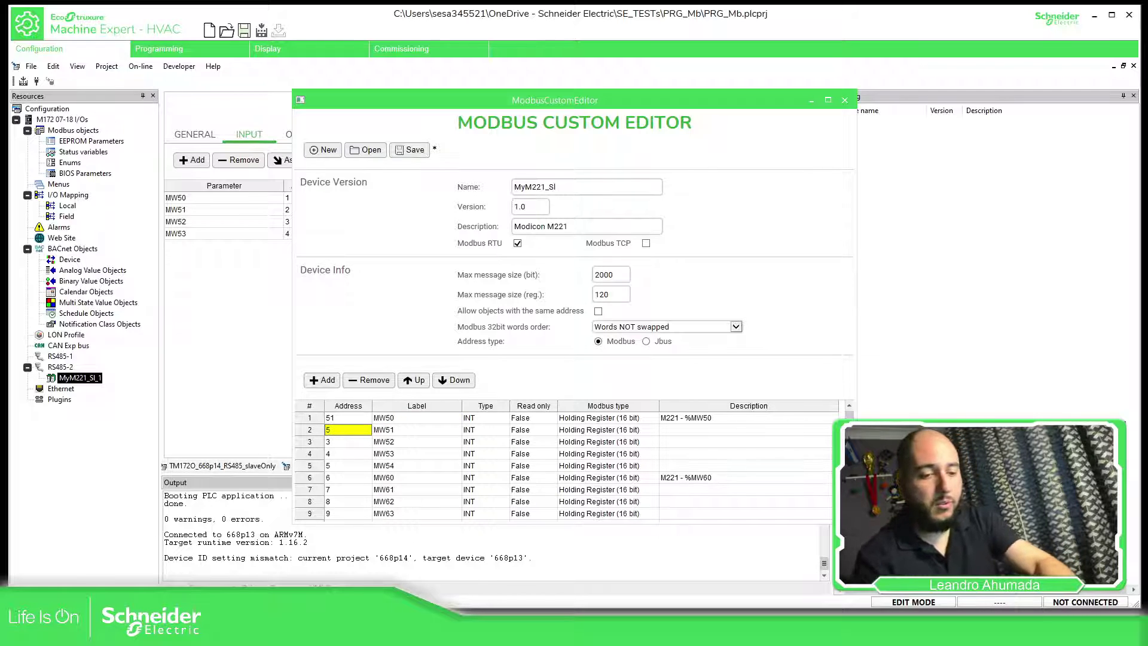
left_click(339, 443)
type("53")
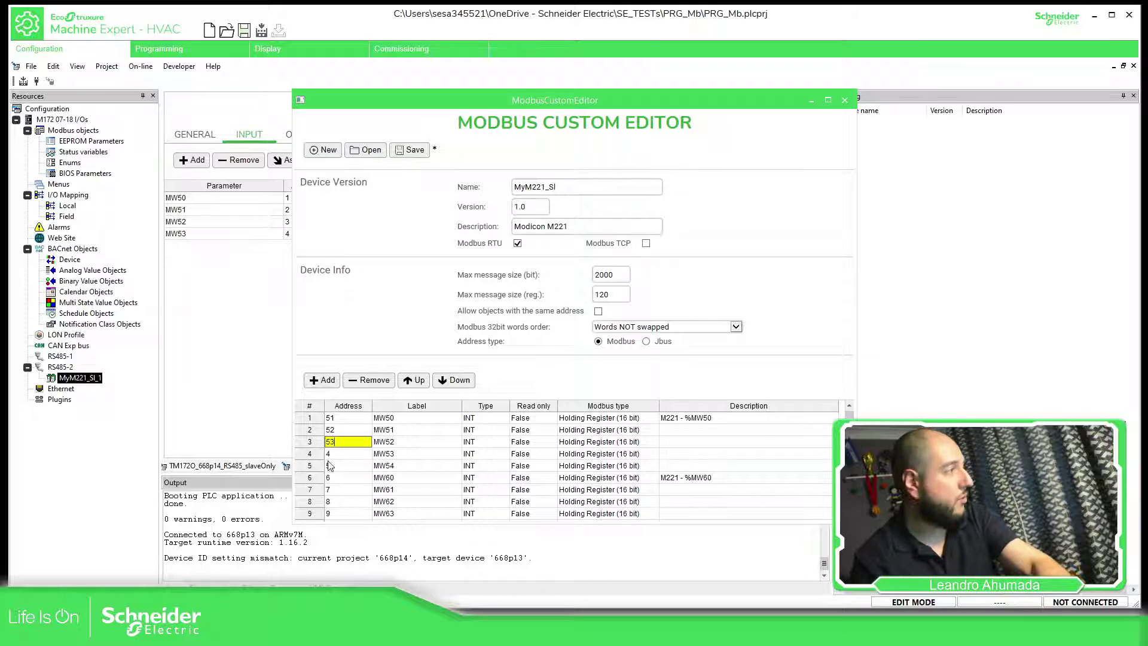
left_click(336, 454)
left_click(352, 465)
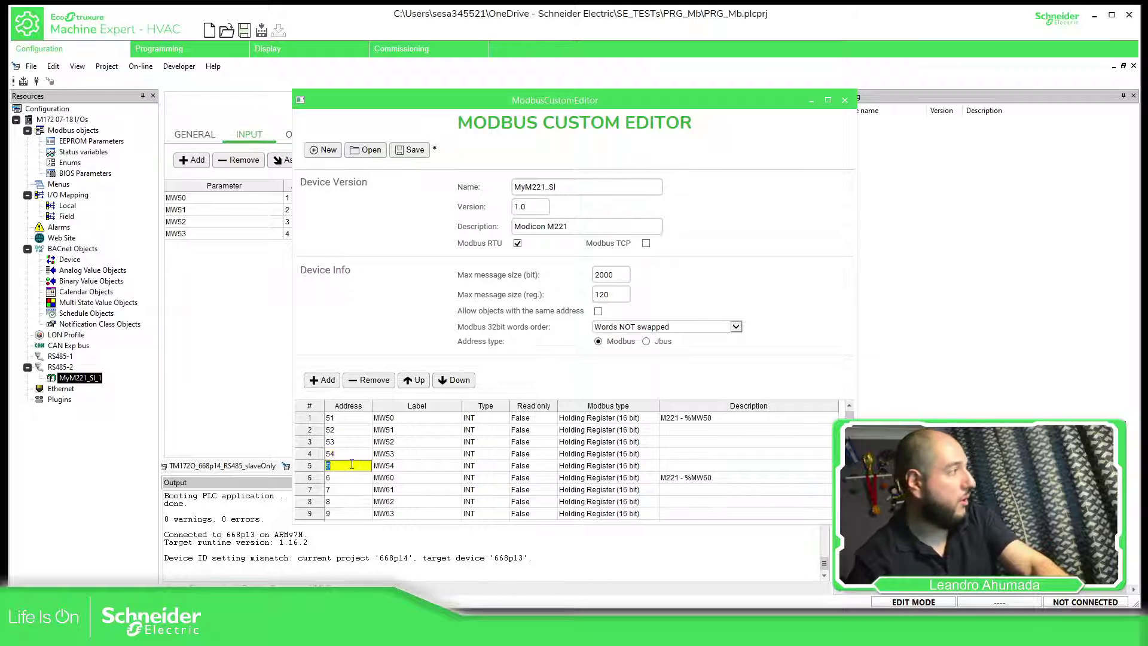
type("55")
Readdress registers MW60–MW64 to addresses 61–65
left_click(336, 478)
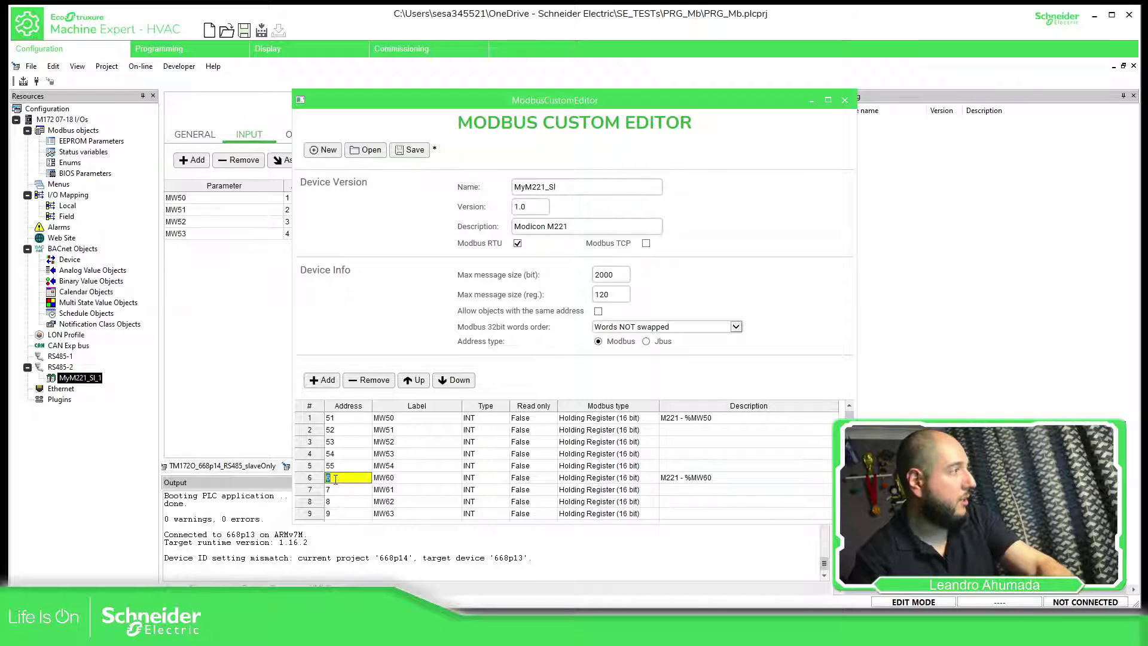
type("60")
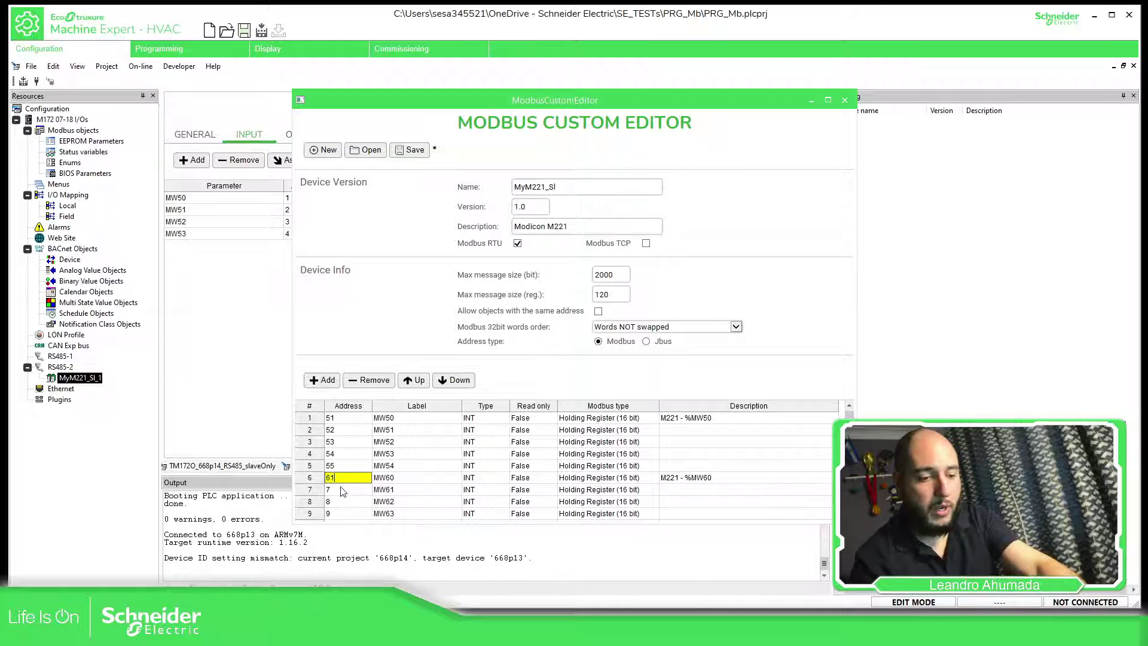
left_click(345, 488)
type("62")
left_click(345, 502)
type("63")
scroll(342, 503, "down", 1)
left_click(343, 502)
type("64")
key("Tab")
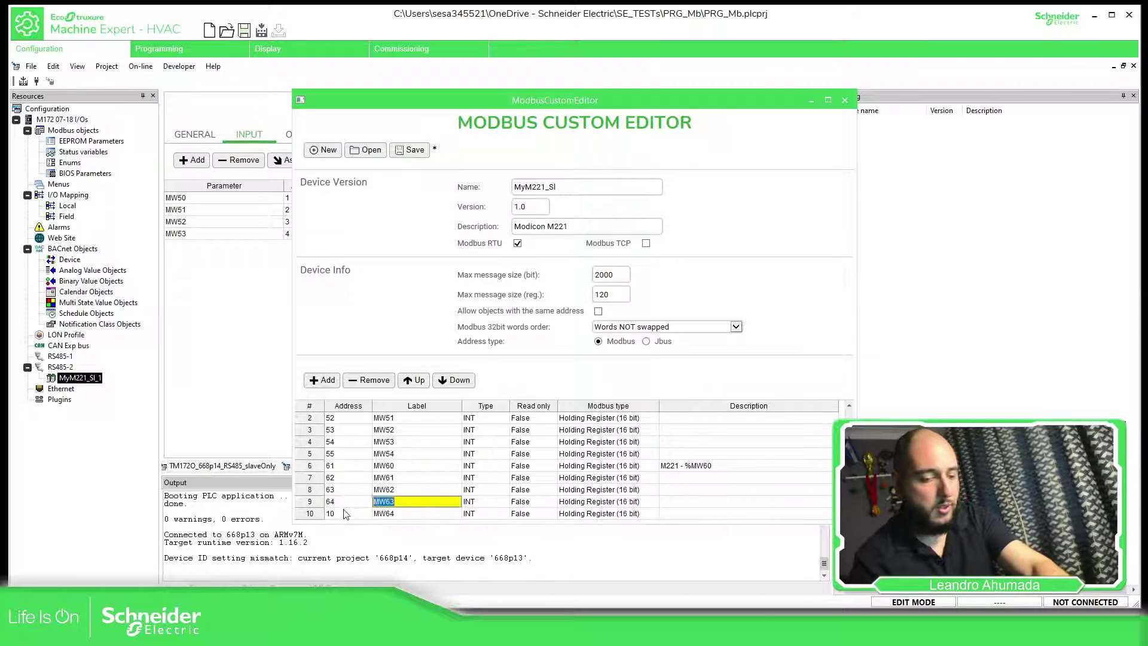
left_click(345, 513)
type("6")
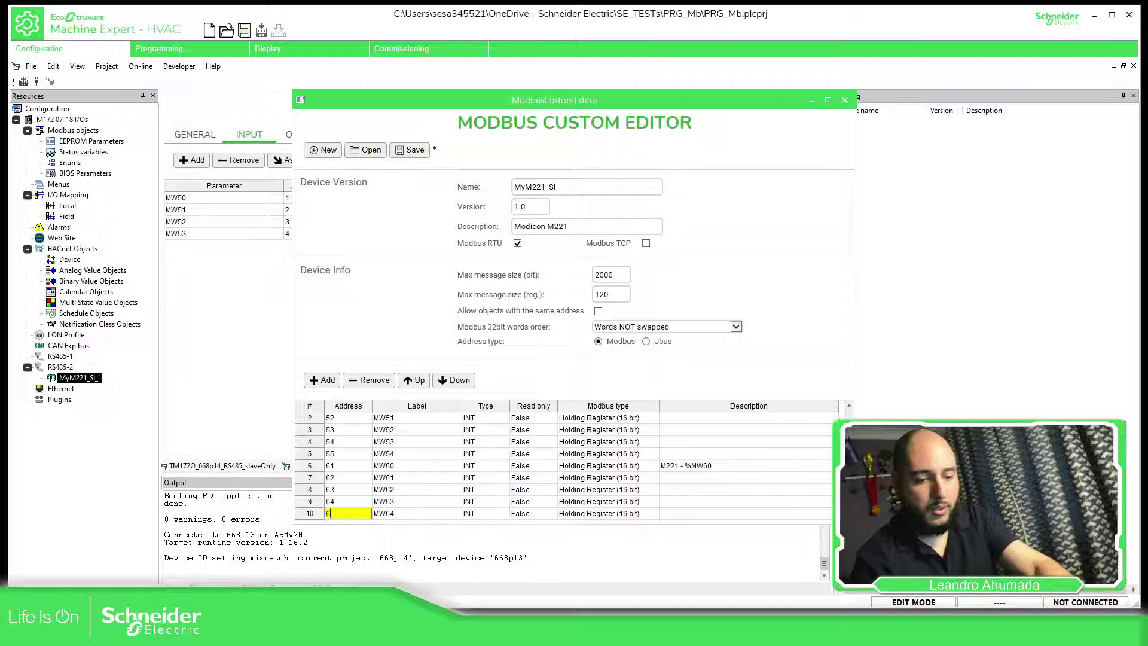
type("5")
key("Tab")
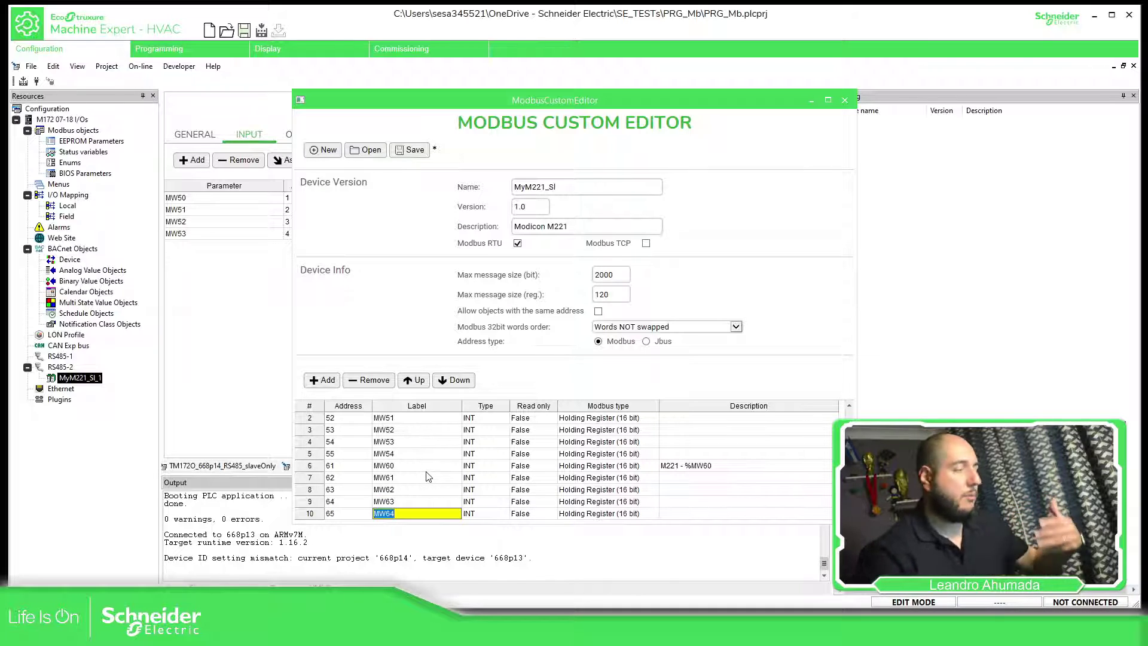
scroll(428, 473, "up", 1)
Label rows 1–3 MW50_Temp, MW51_Vel and MW52_State, then save and close the editor
left_click(416, 418)
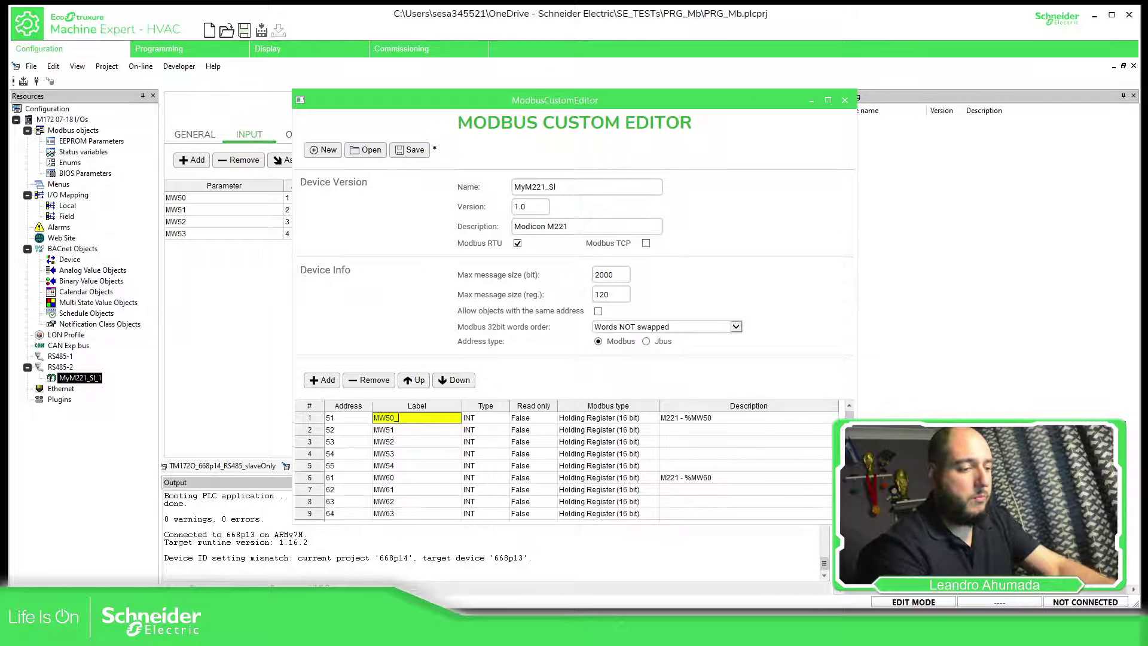
key("Tab")
left_click(423, 430)
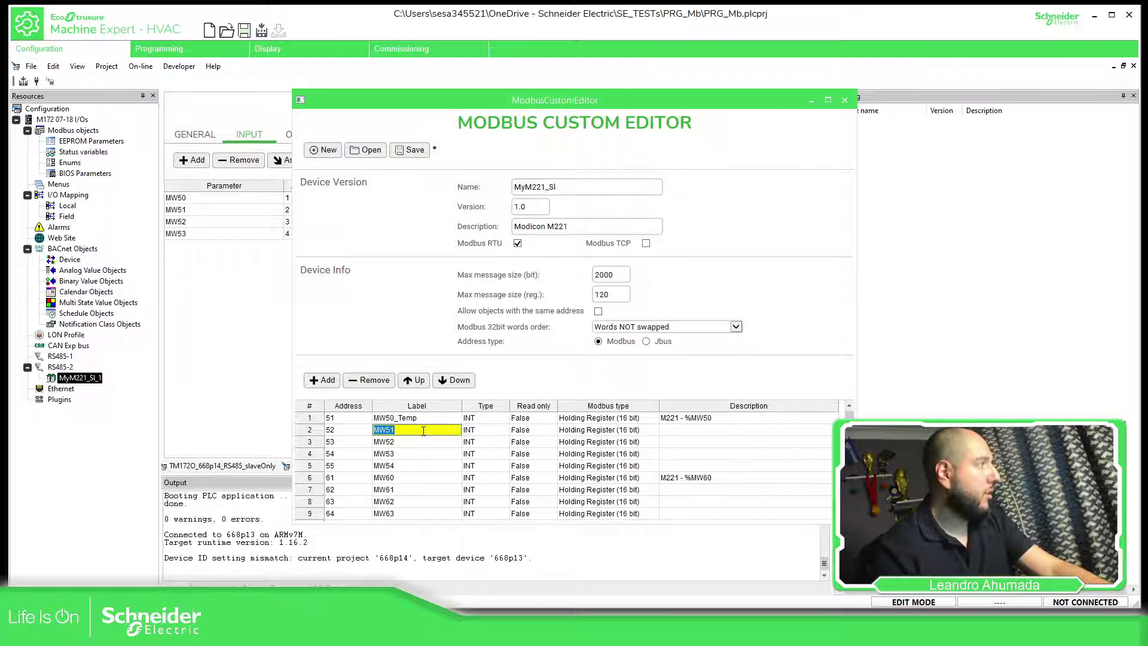
type("_Vel")
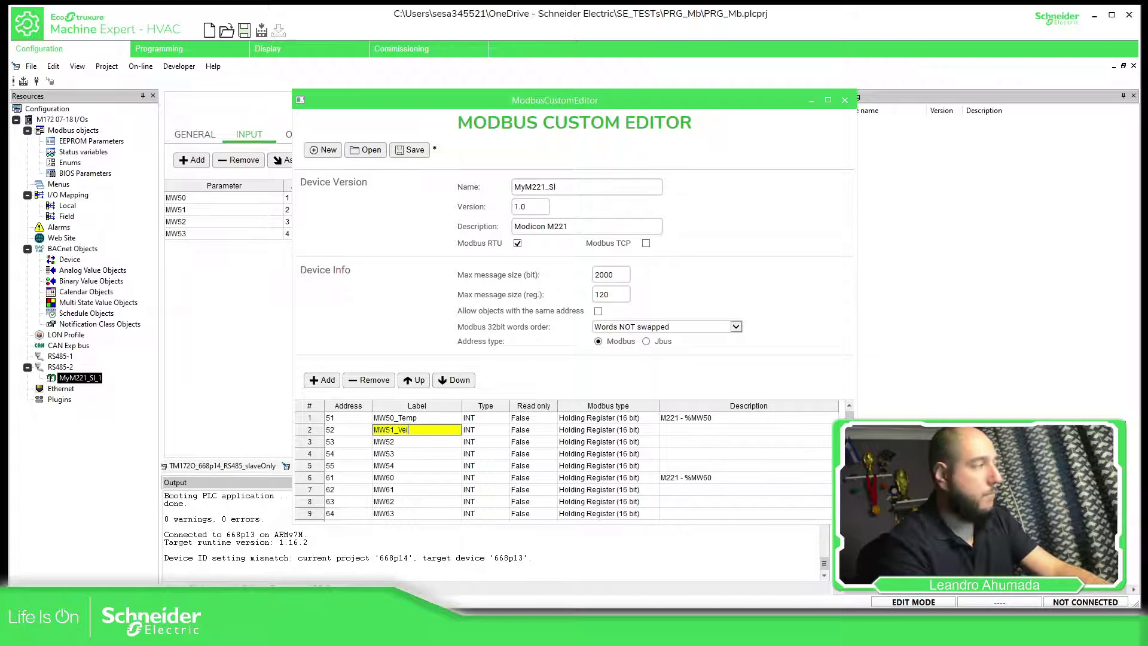
left_click(408, 443)
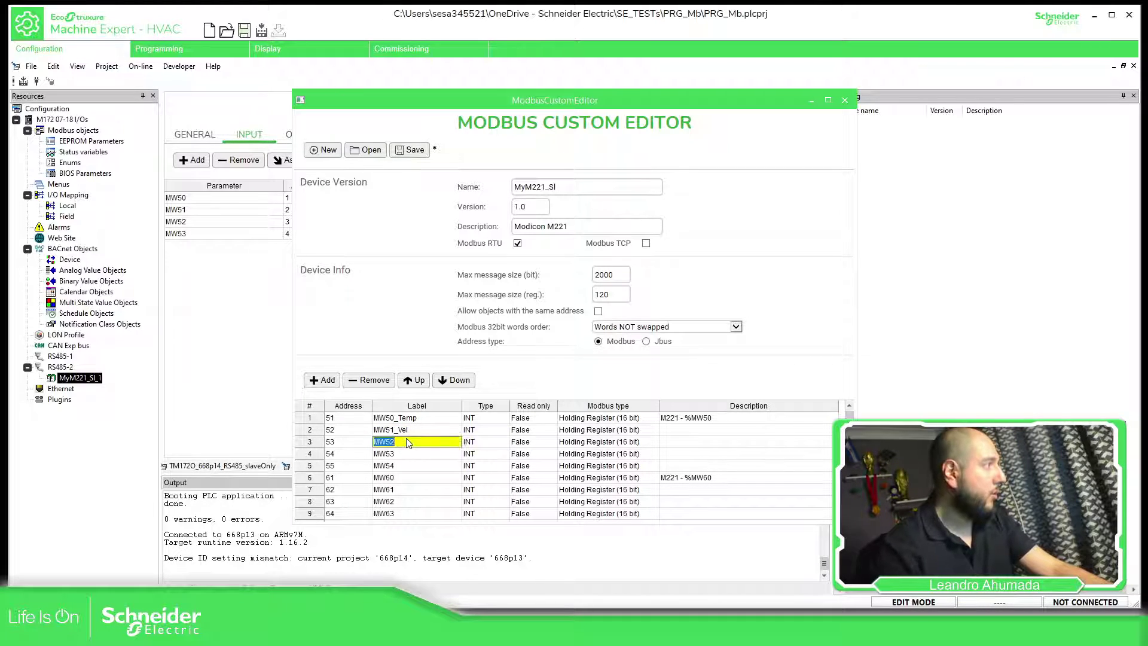
type("_State")
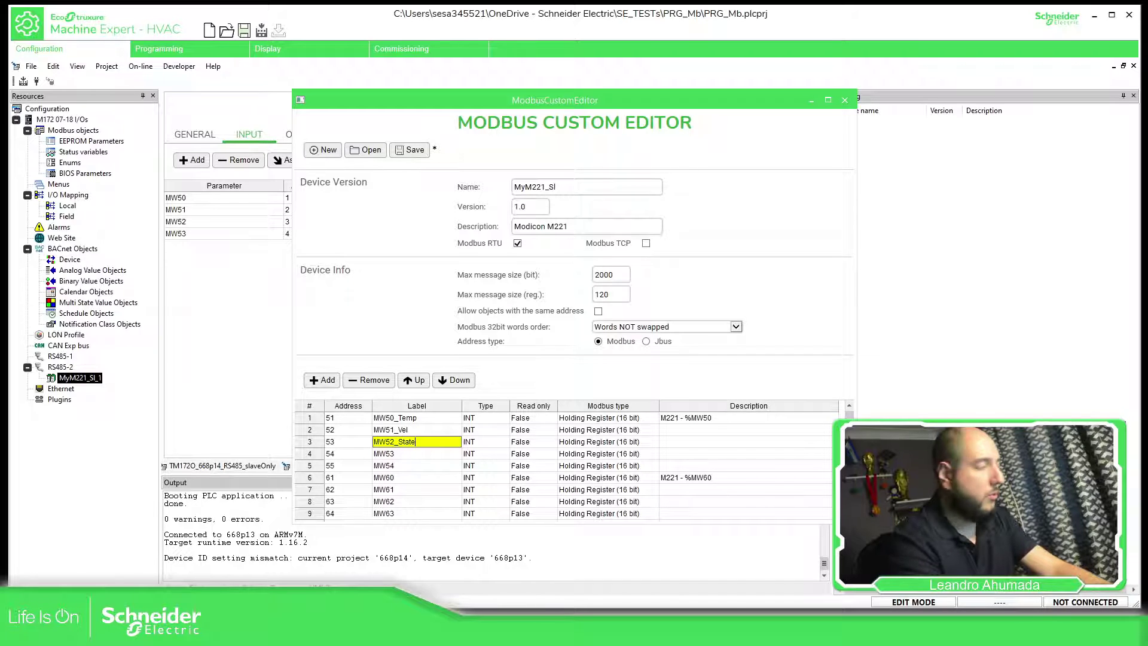
key("Tab")
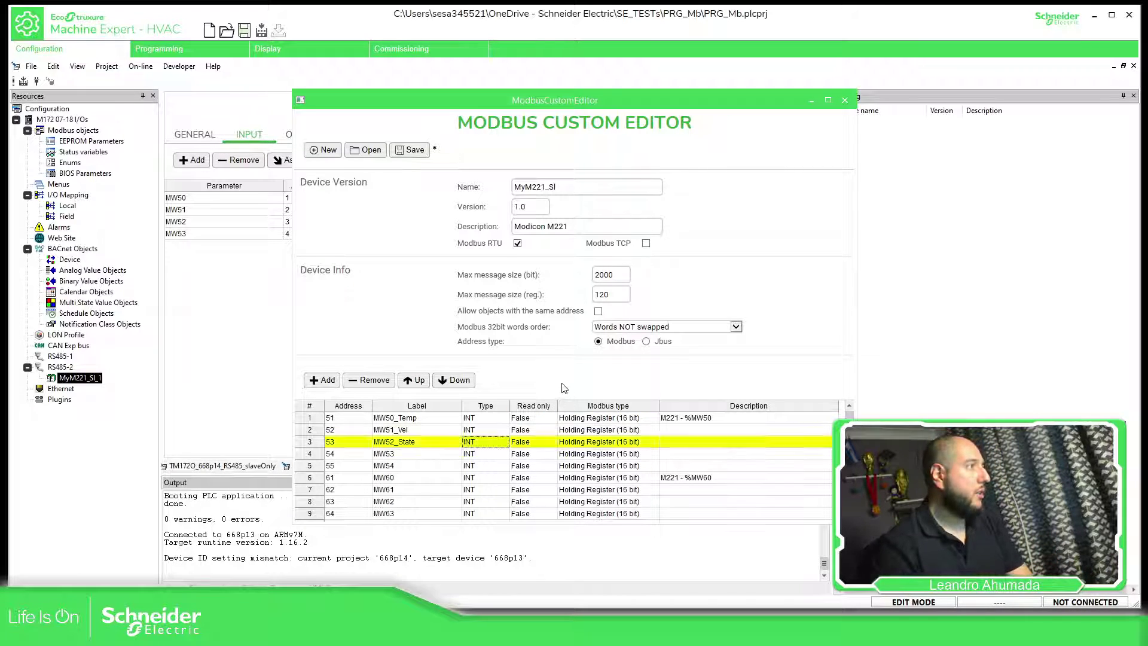
left_click(409, 151)
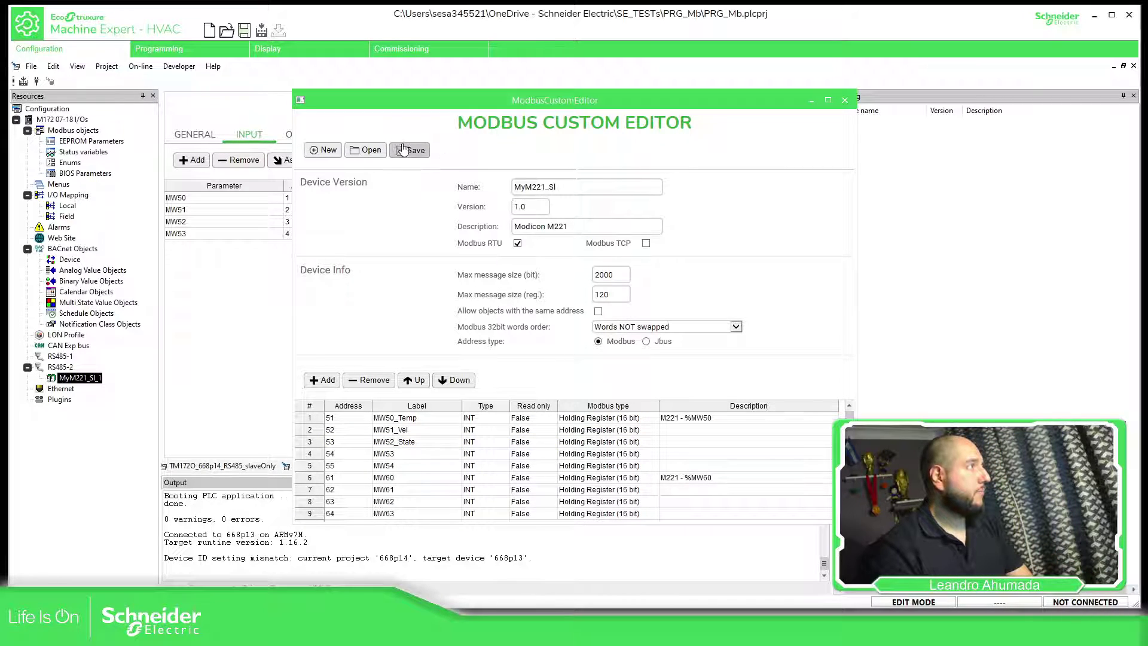
left_click(845, 101)
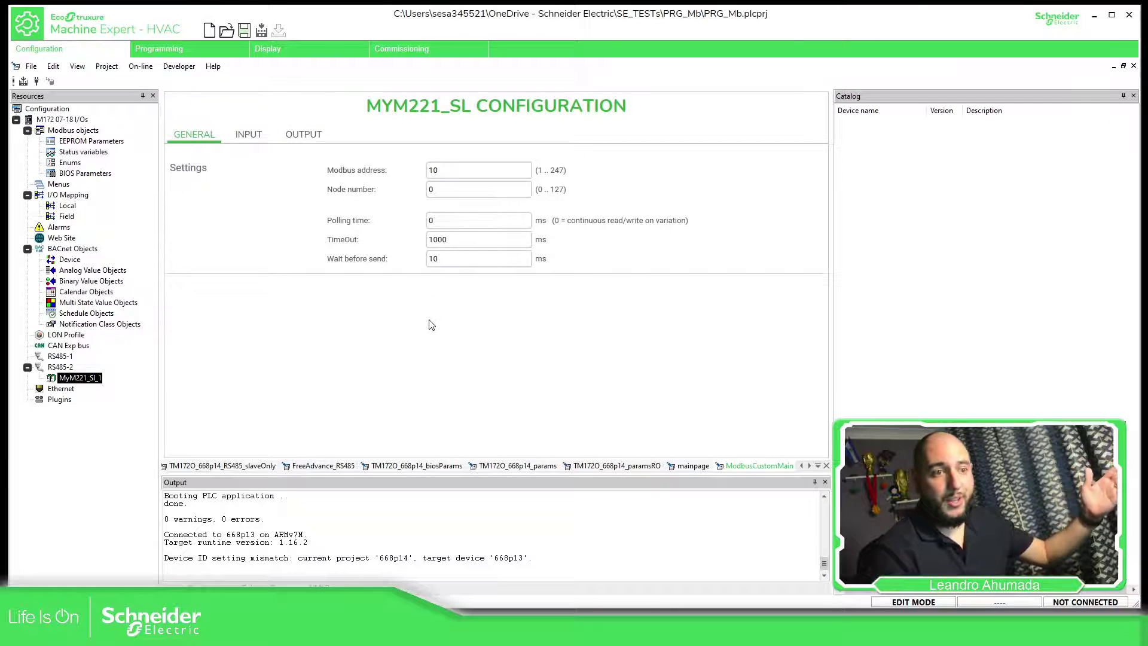
Add register MW54 at address 55 to MyM221_Sl_1's inputs
left_click(89, 381)
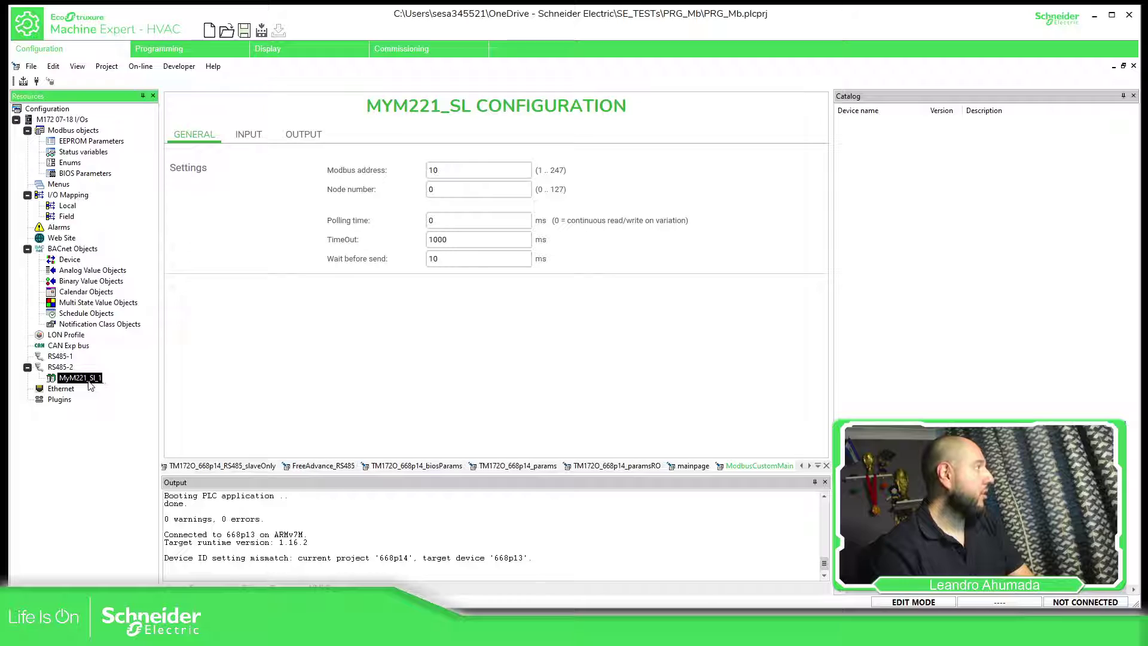
left_click(258, 138)
left_click(215, 201)
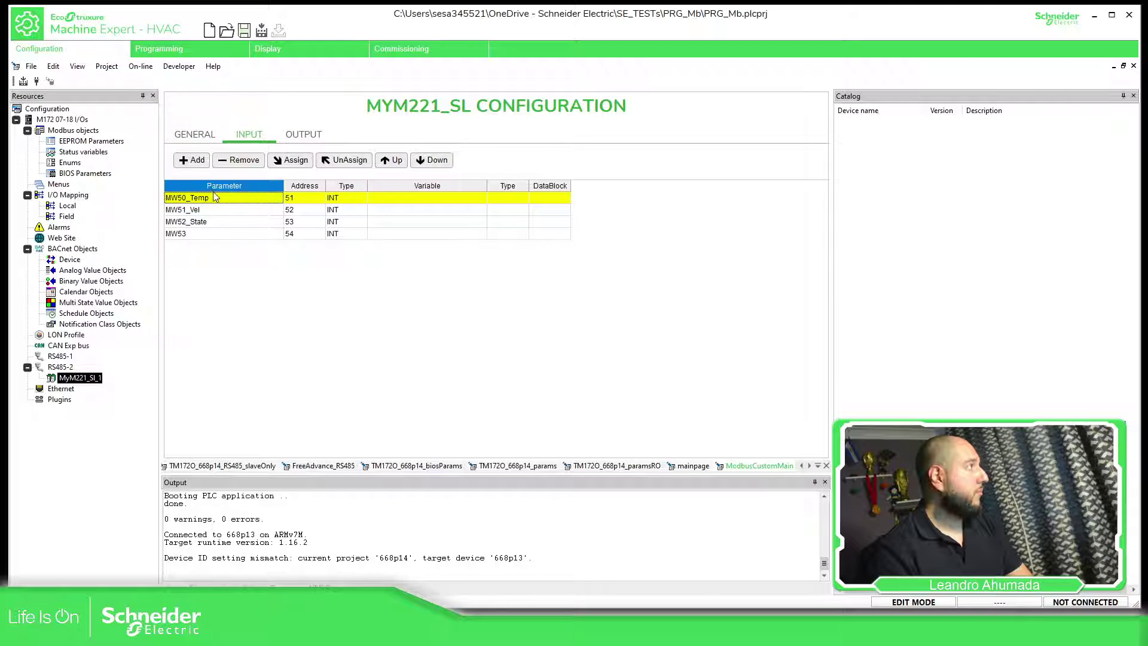
left_click(215, 214)
left_click(213, 235)
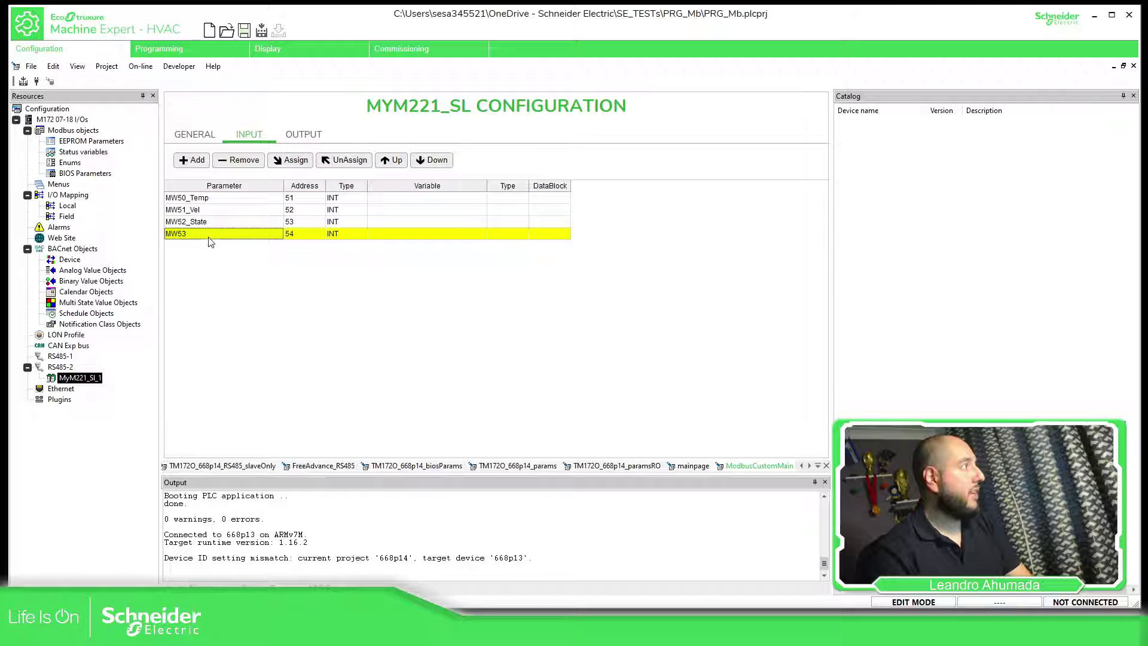
left_click(193, 160)
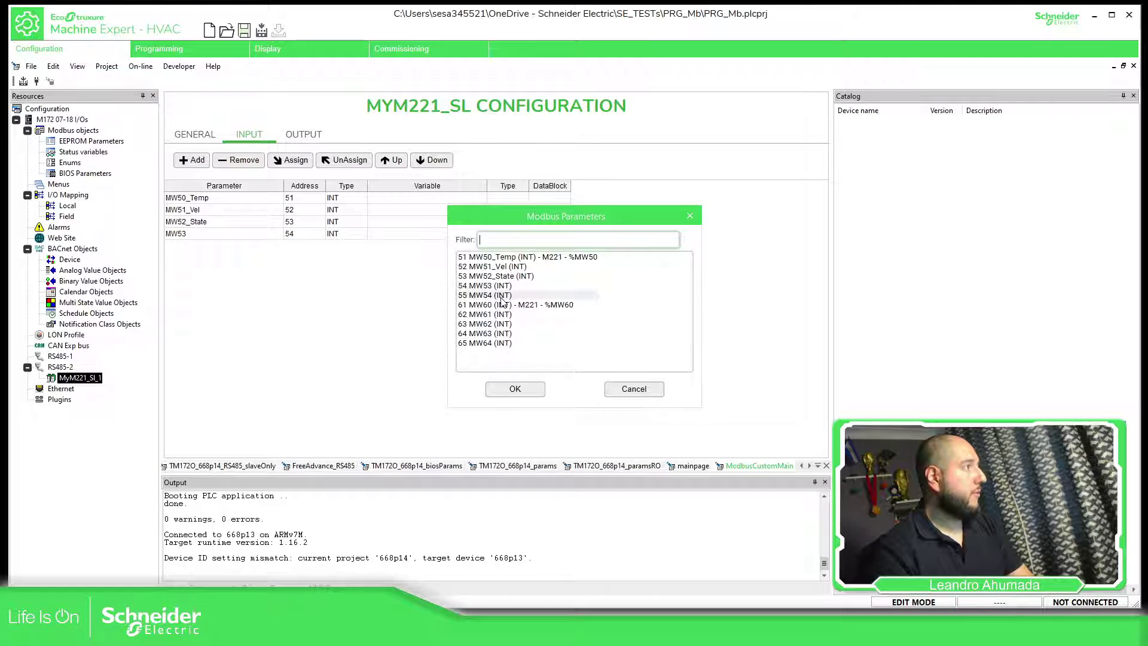
left_click(485, 295)
left_click(515, 390)
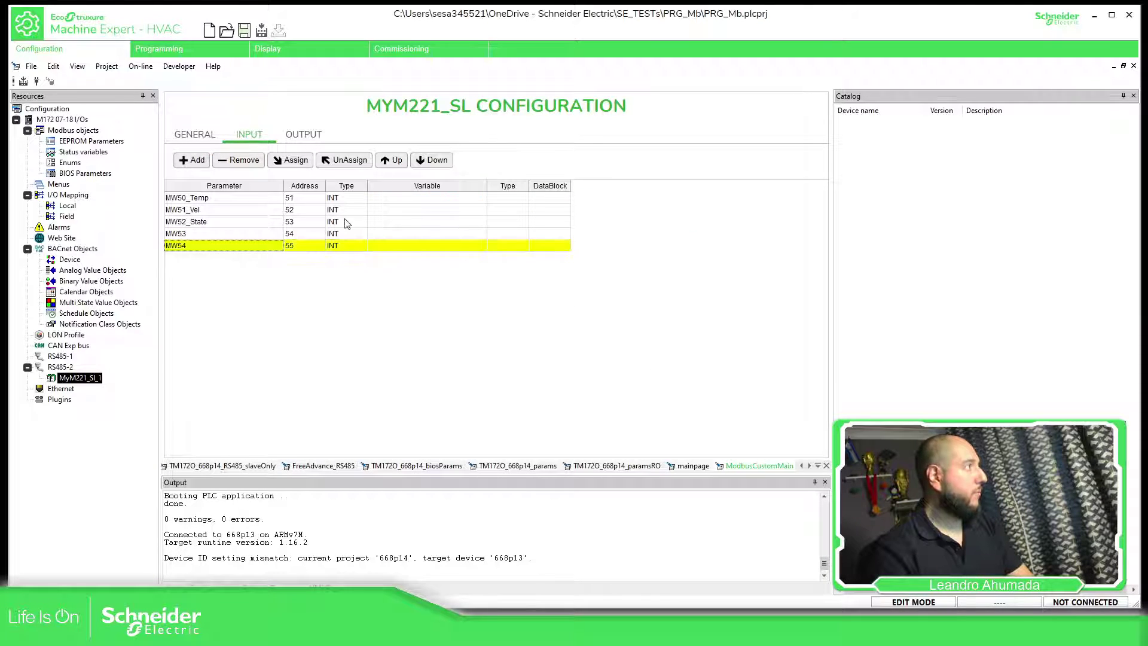
Add output registers MW60 and MW61 at addresses 61–62
left_click(293, 134)
left_click(190, 160)
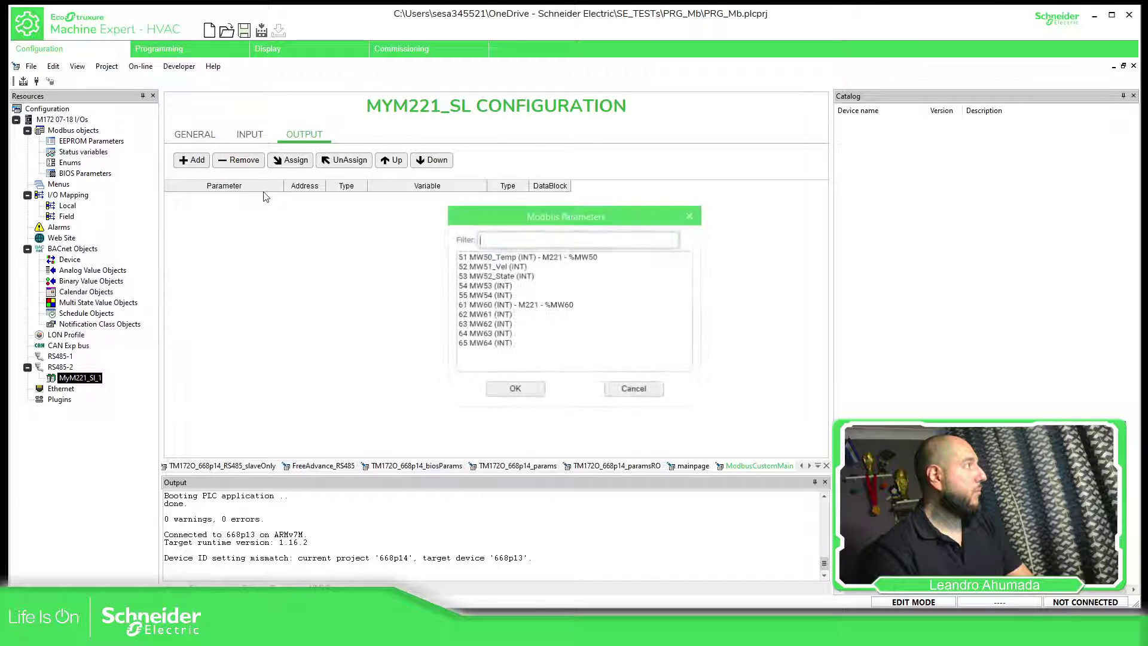
left_click(549, 306)
left_click(515, 389)
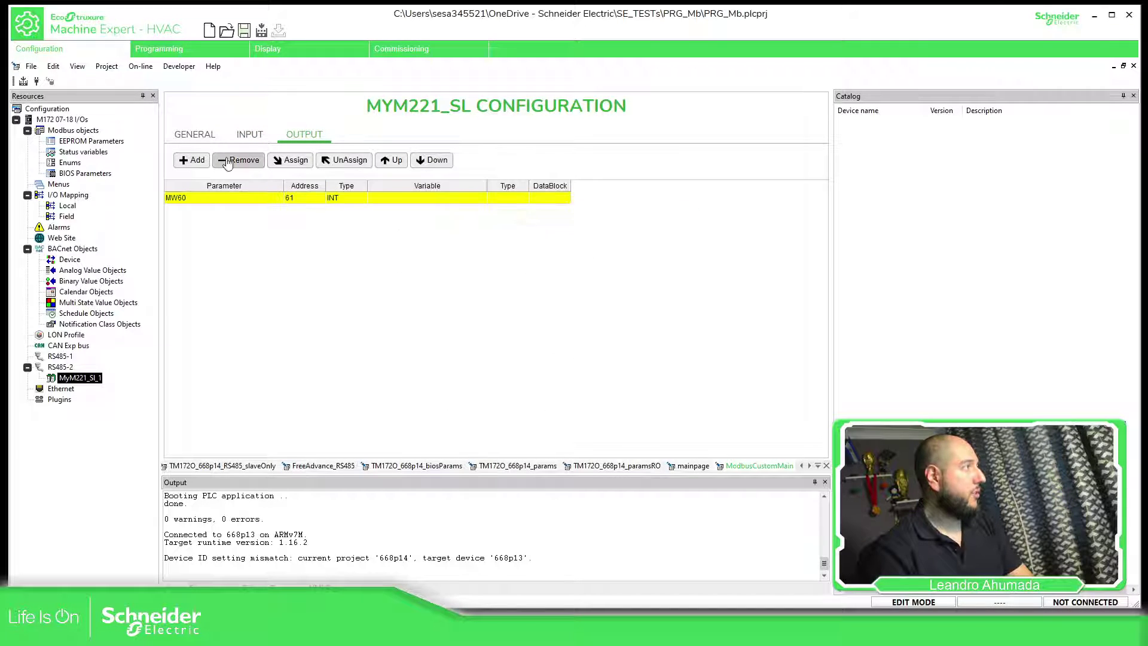
left_click(191, 160)
left_click(501, 306)
left_click(515, 390)
Add output registers MW62, MW63 and MW64 at addresses 63–65
left_click(191, 160)
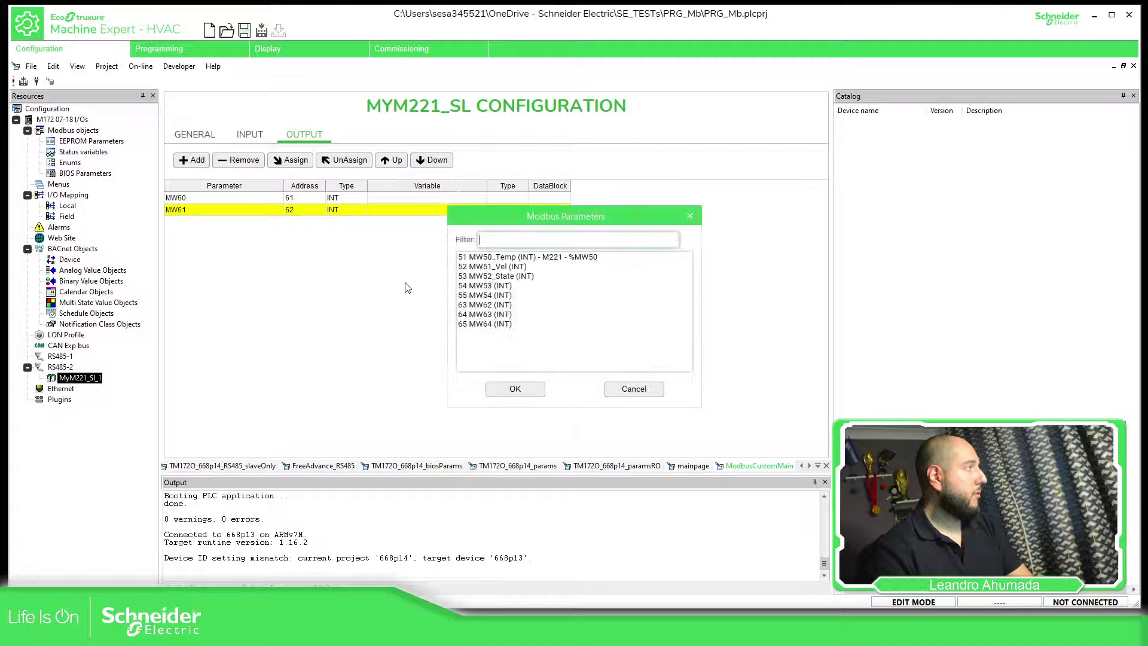
left_click(501, 306)
left_click(515, 389)
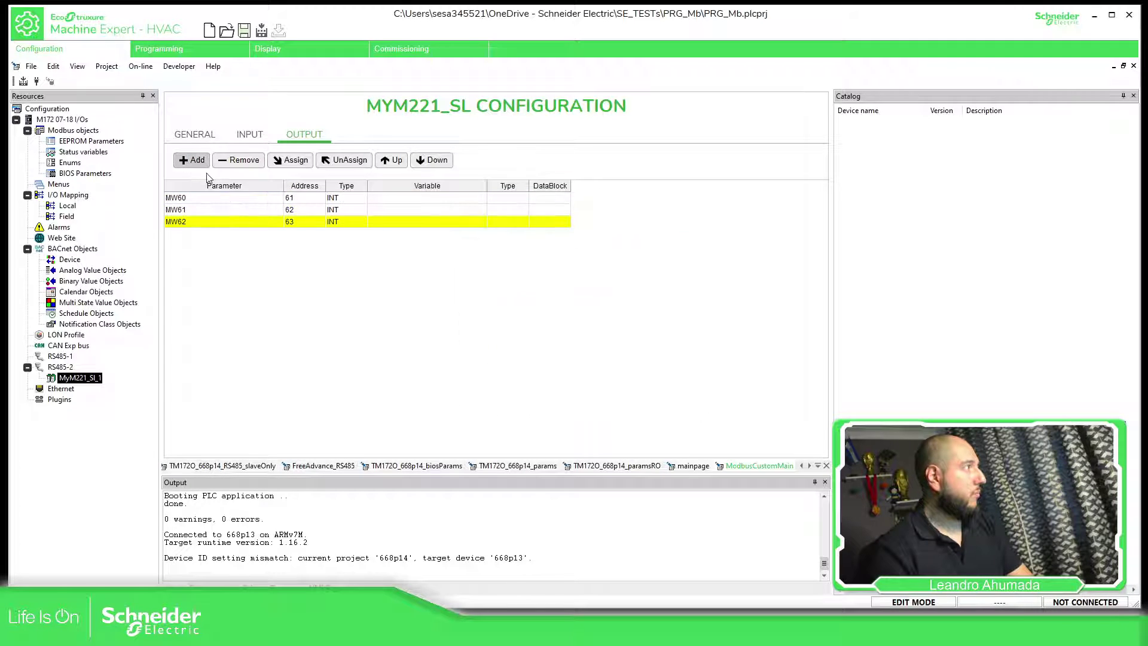
left_click(191, 160)
left_click(501, 305)
left_click(515, 388)
left_click(199, 167)
left_click(501, 304)
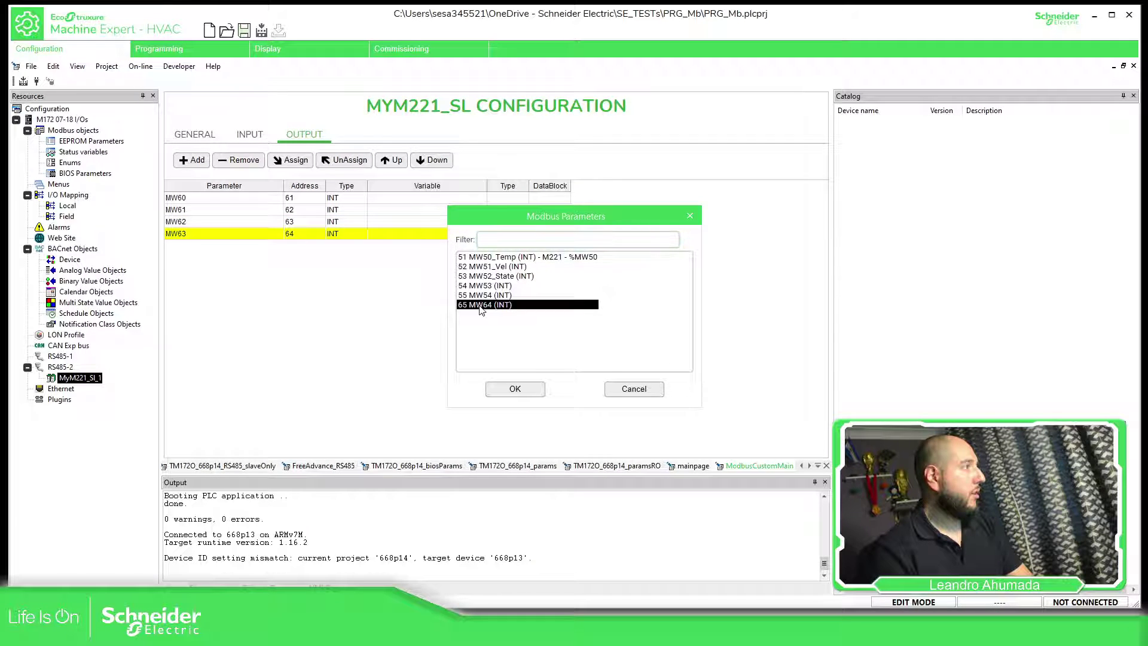
left_click(515, 390)
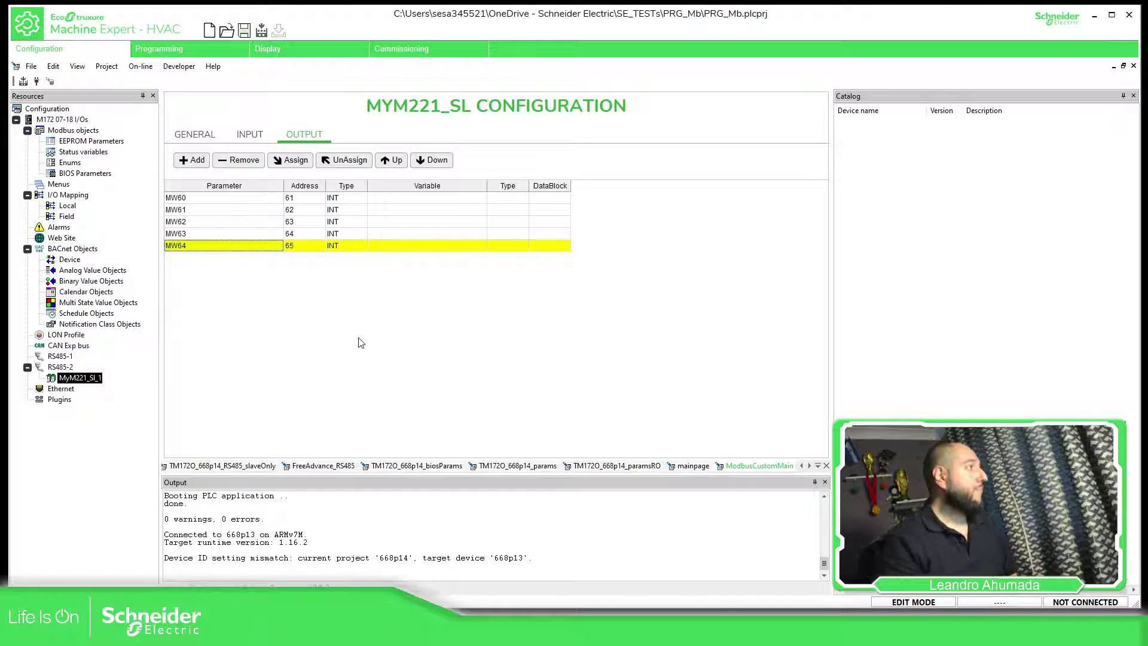
Review the input list showing MW50_Temp through MW54 at addresses 51–55
left_click(262, 137)
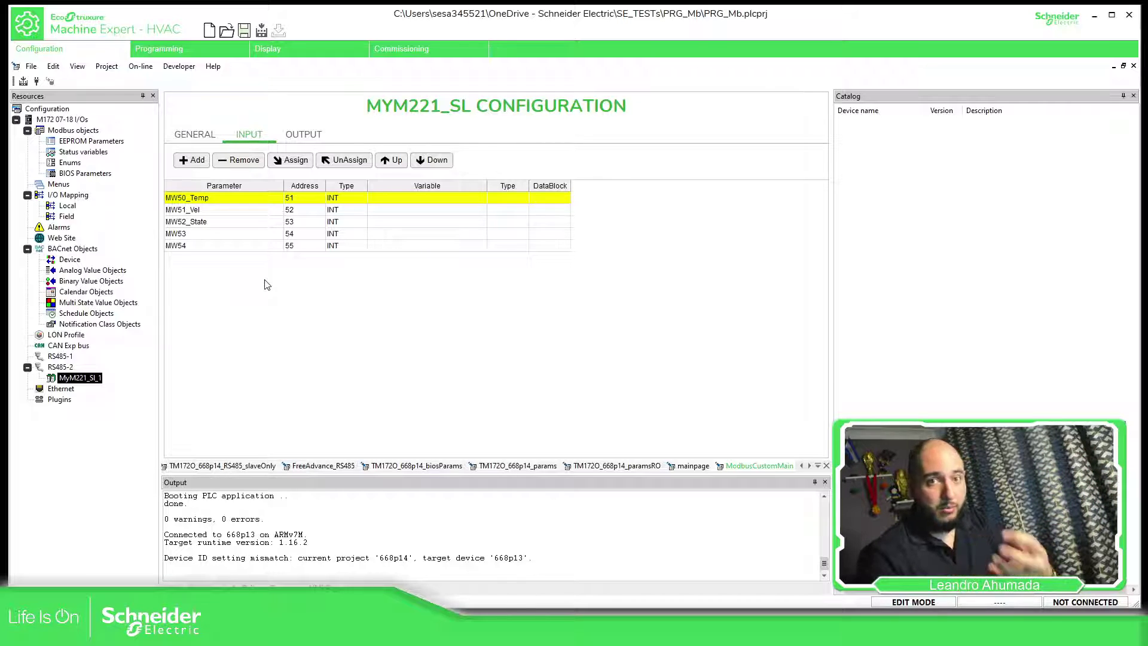
Link inputs MW50_Temp and MW51_Vel to PLC_M221_MW50 and PLC_M221_MW51
left_click(83, 152)
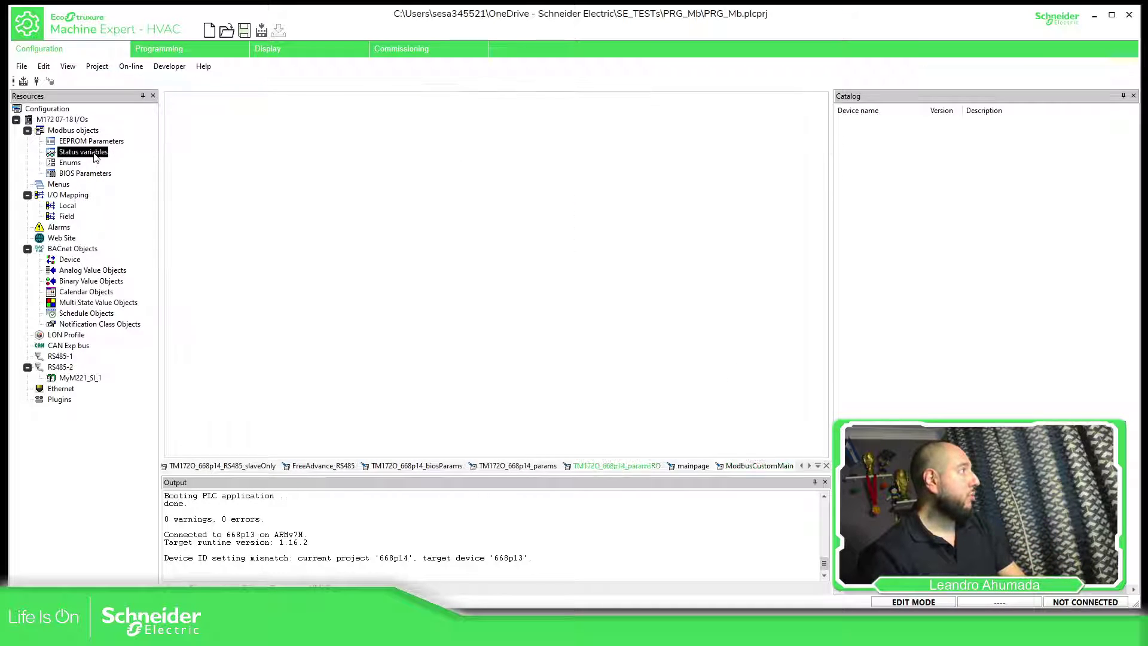
left_click(80, 377)
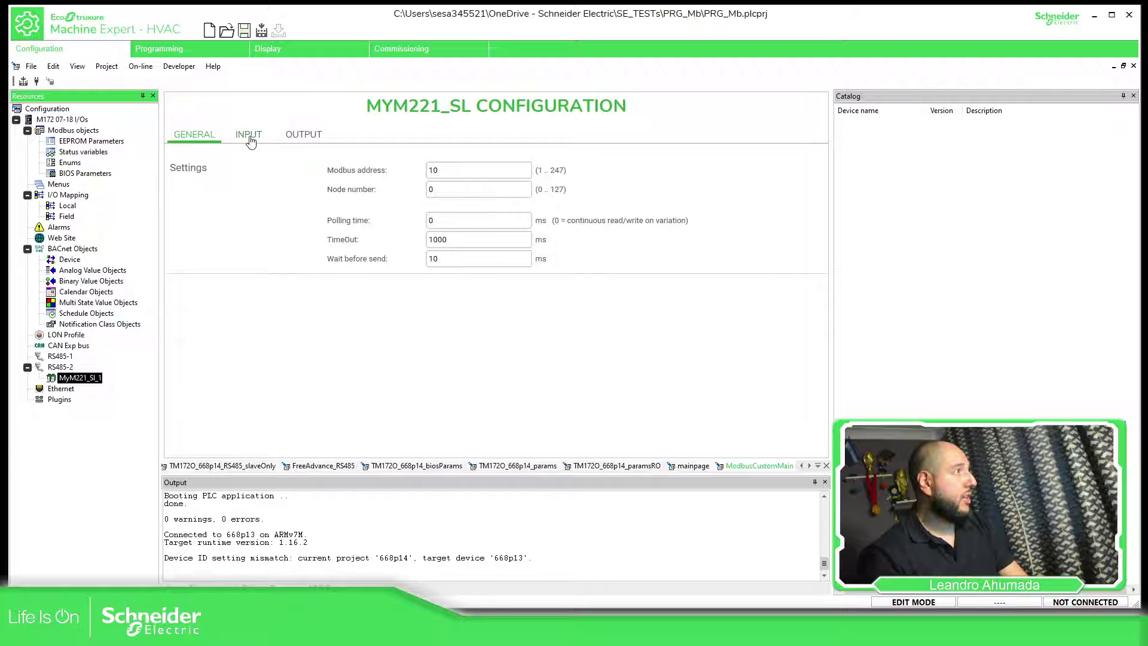
left_click(249, 137)
left_click(461, 201)
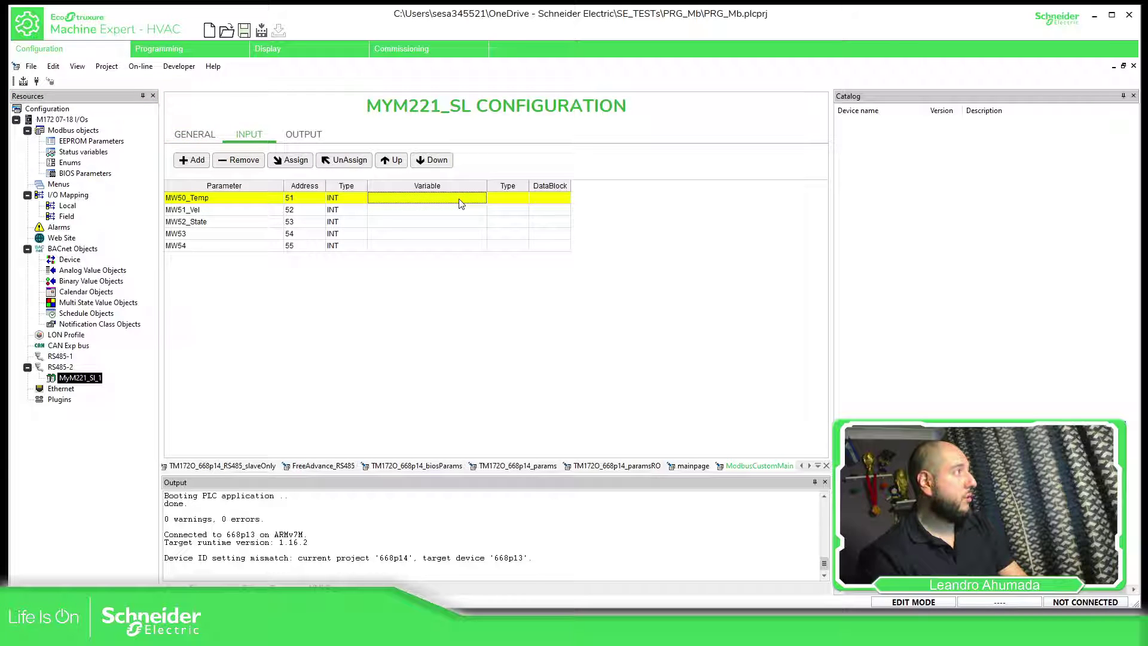
left_click(294, 161)
left_click(580, 258)
left_click(510, 387)
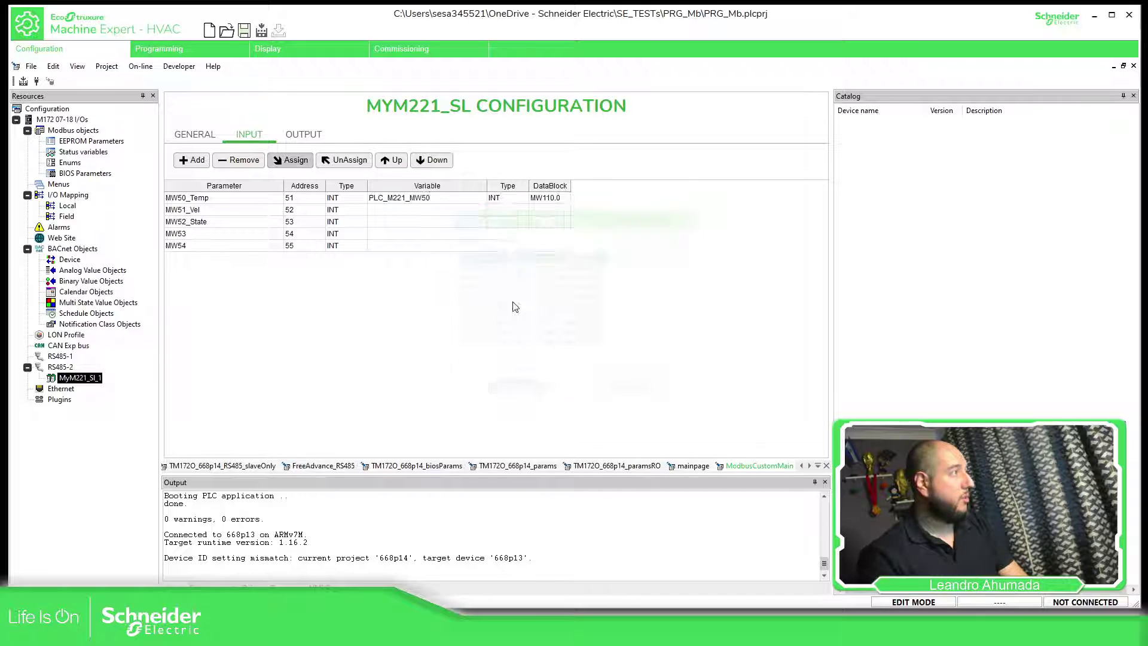
left_click(475, 214)
left_click(293, 160)
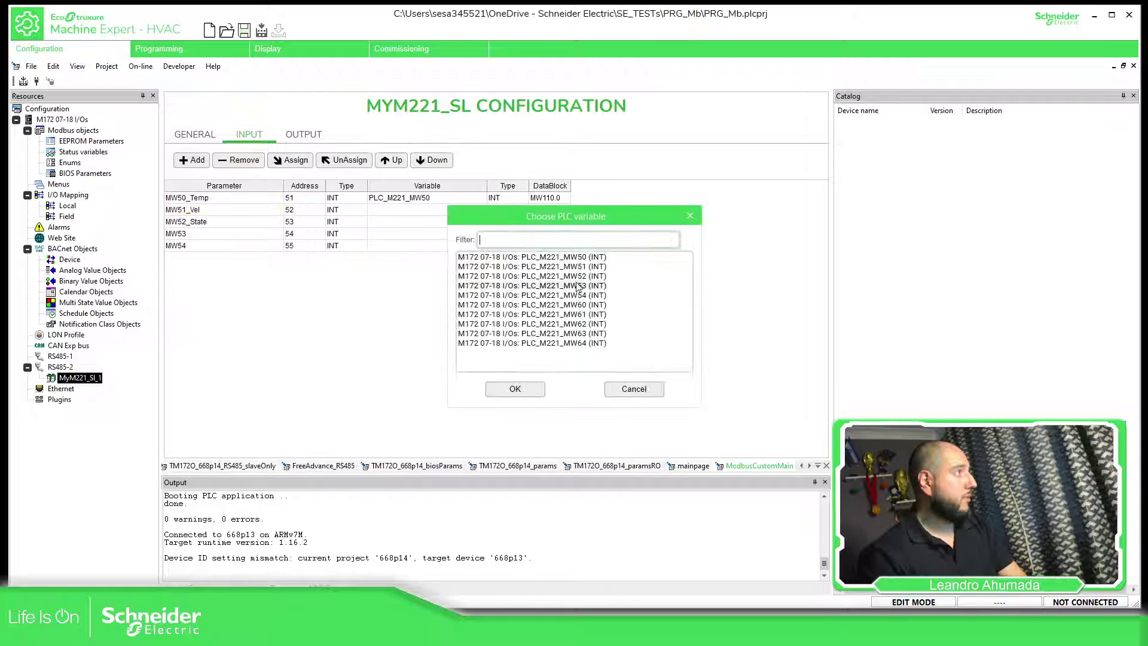
left_click(582, 266)
left_click(526, 389)
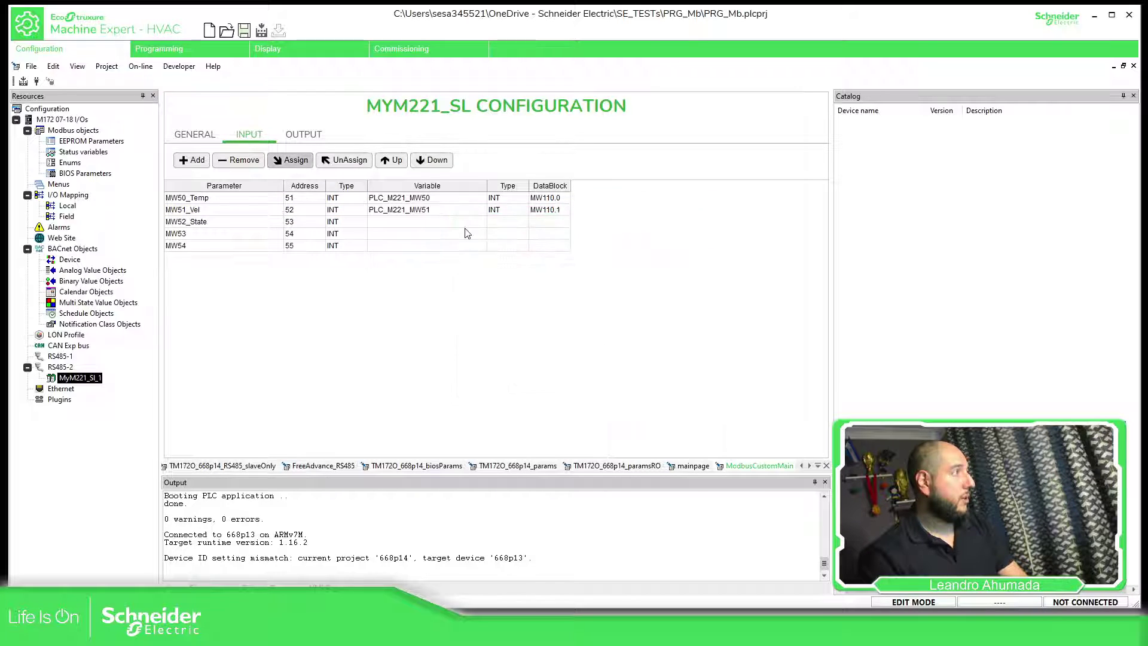
Link MW52_State, MW53 and MW54 to PLC_M221_MW52, PLC_M221_MW53 and PLC_M221_MW54
left_click(294, 160)
left_click(574, 276)
left_click(529, 389)
left_click(440, 232)
left_click(294, 160)
left_click(574, 287)
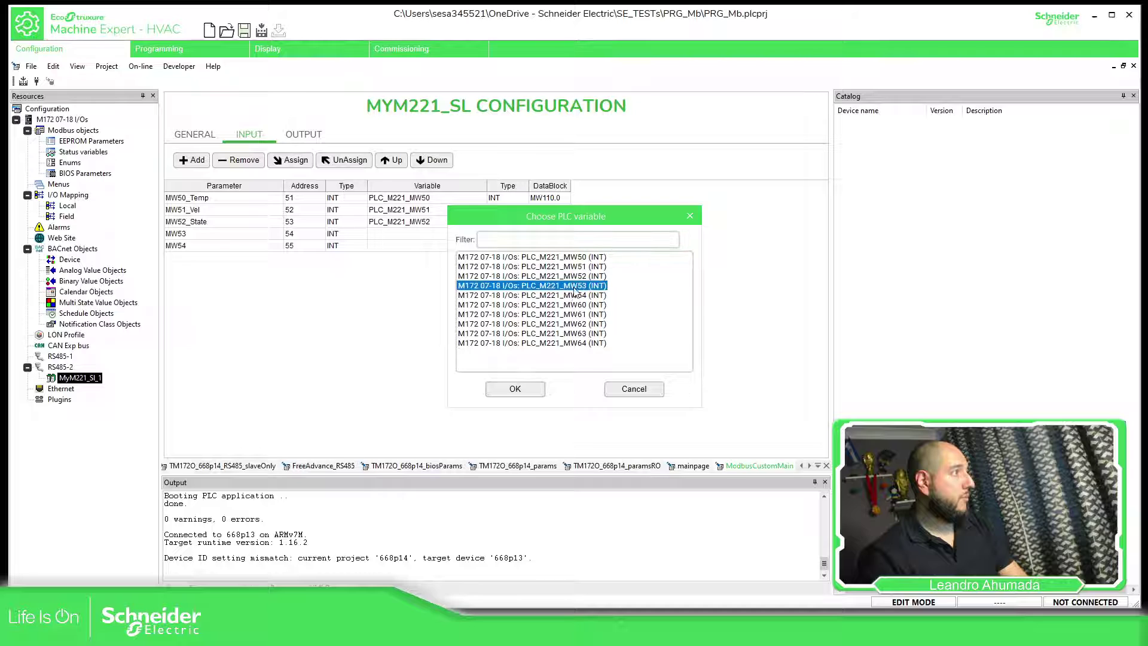
left_click(507, 389)
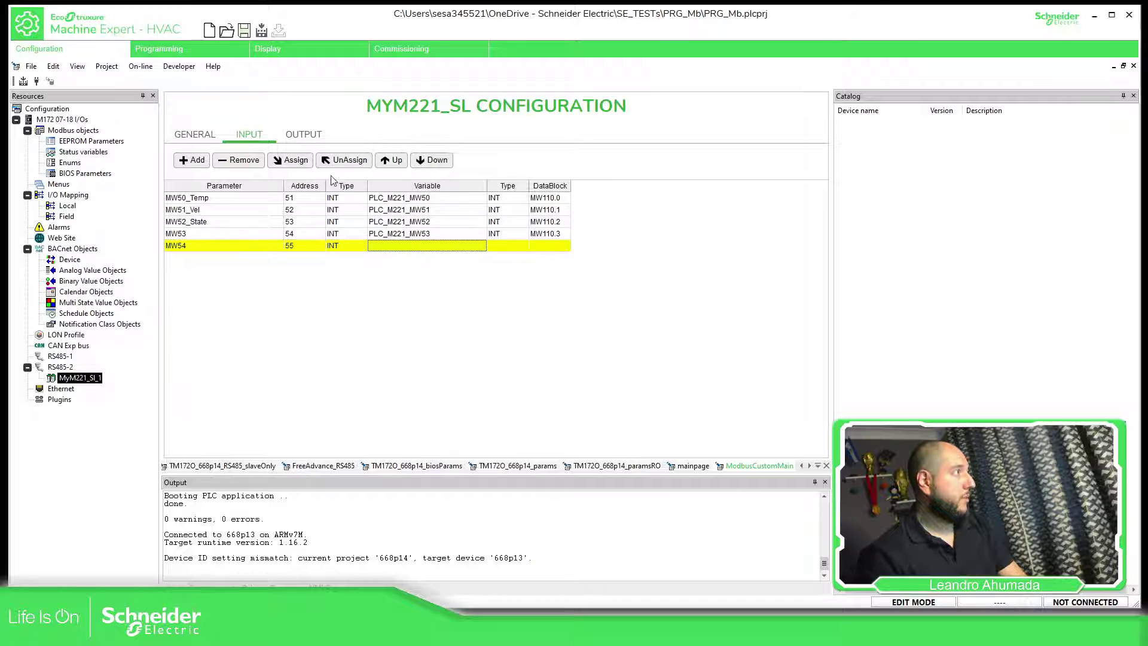
left_click(294, 160)
left_click(573, 295)
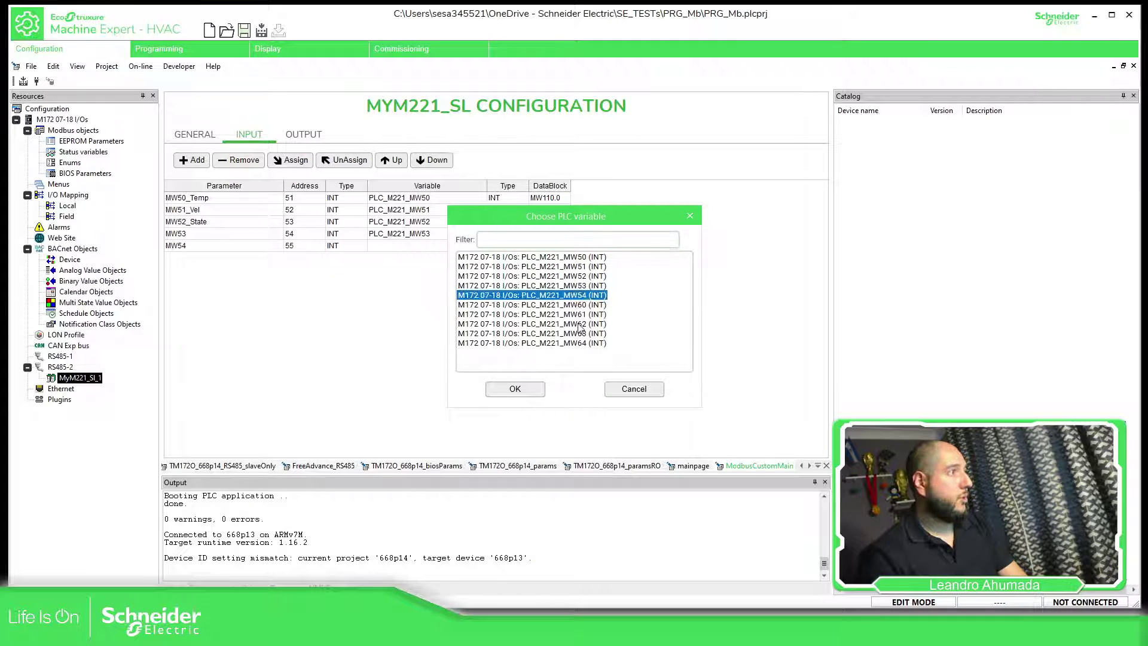
left_click(513, 389)
Link outputs MW60 and MW61 to PLC_M221_MW60 and PLC_M221_MW61
left_click(316, 143)
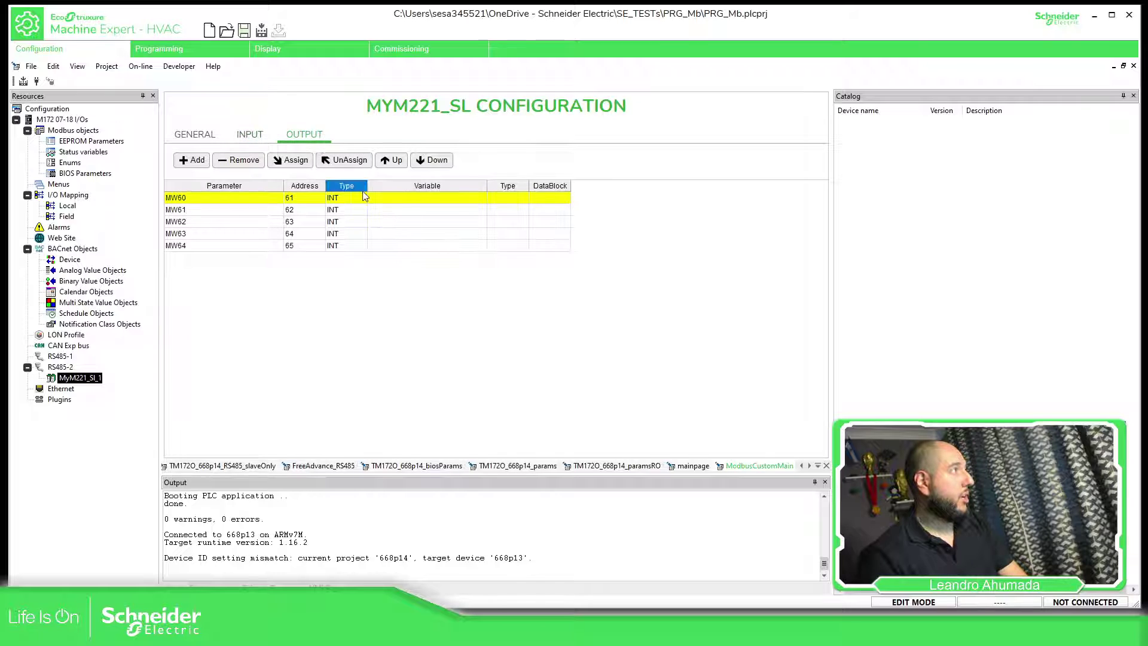
left_click(372, 198)
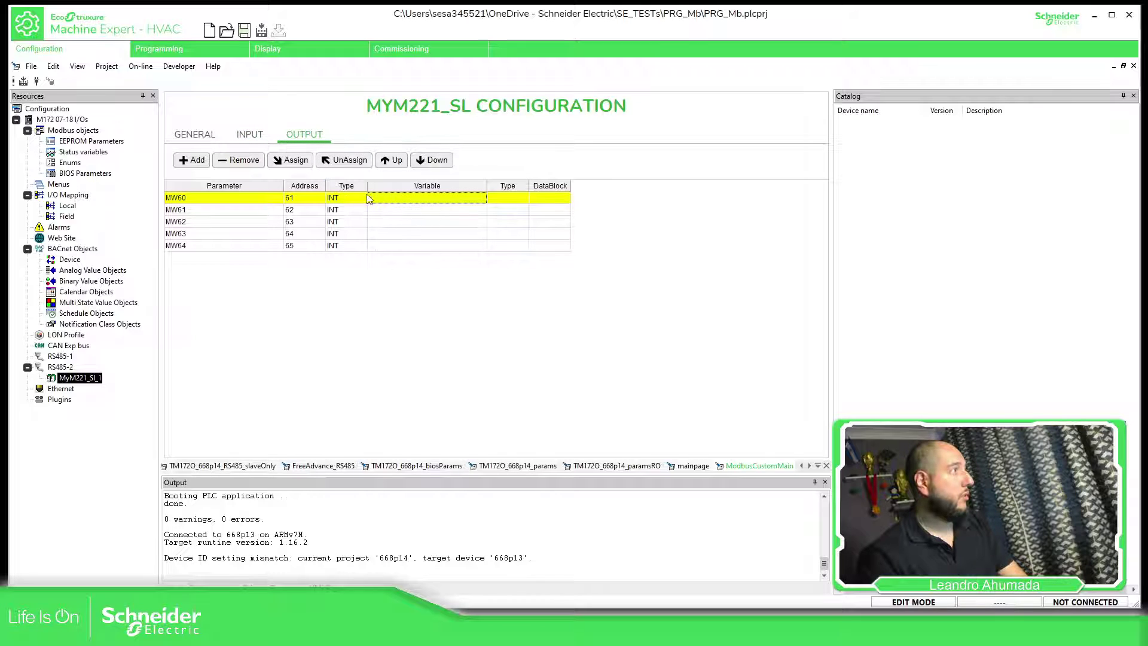
left_click(294, 160)
left_click(587, 305)
left_click(515, 389)
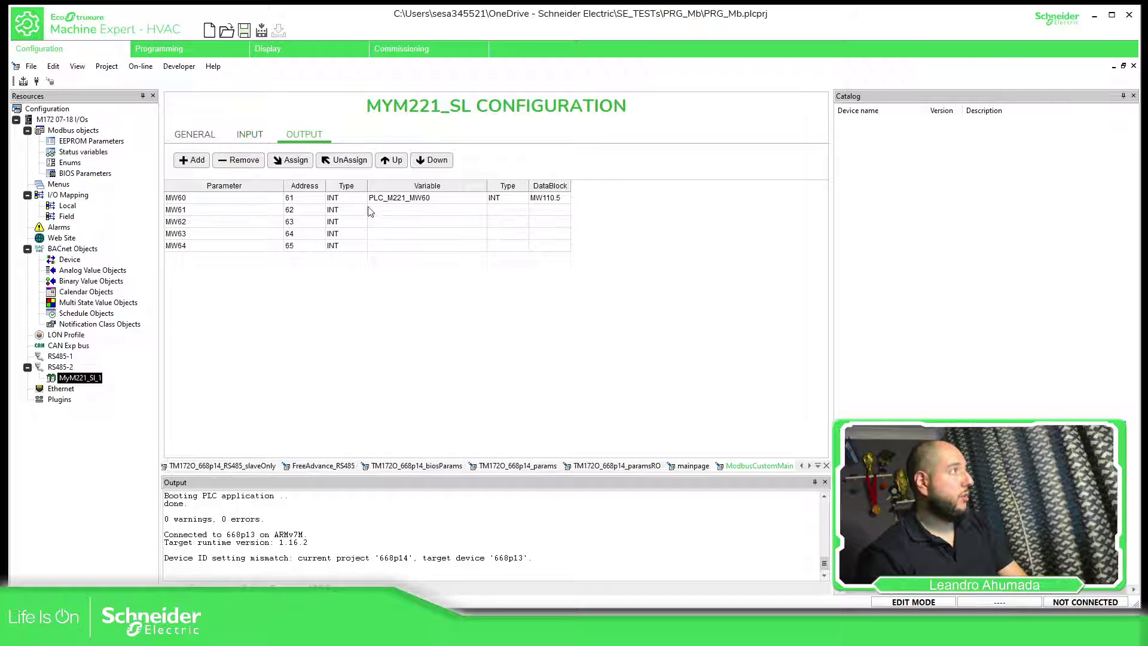
left_click(377, 213)
left_click(294, 160)
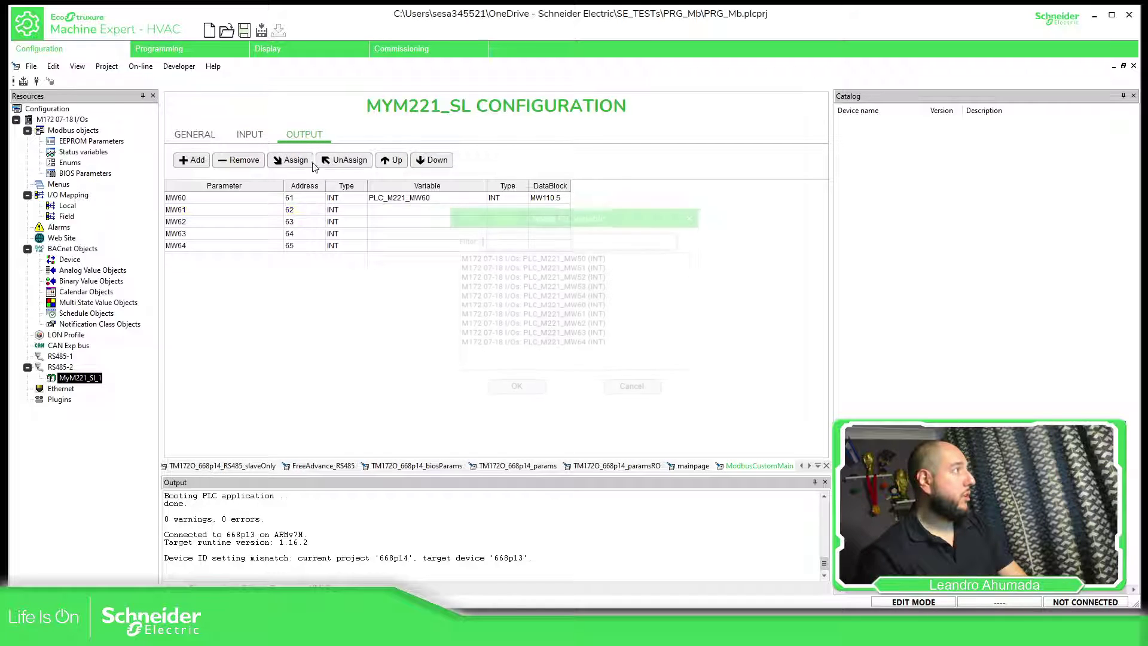
left_click(576, 314)
left_click(515, 388)
Link outputs MW62, MW63 and MW64 to PLC_M221_MW62 through PLC_M221_MW64
left_click(435, 226)
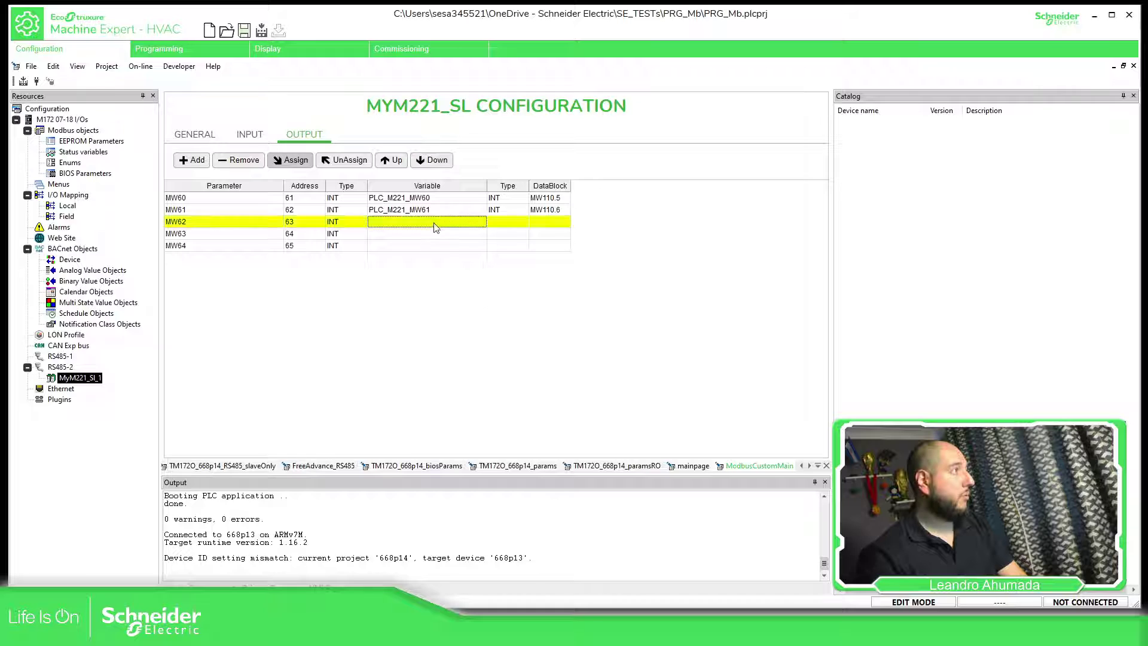
left_click(294, 160)
left_click(583, 323)
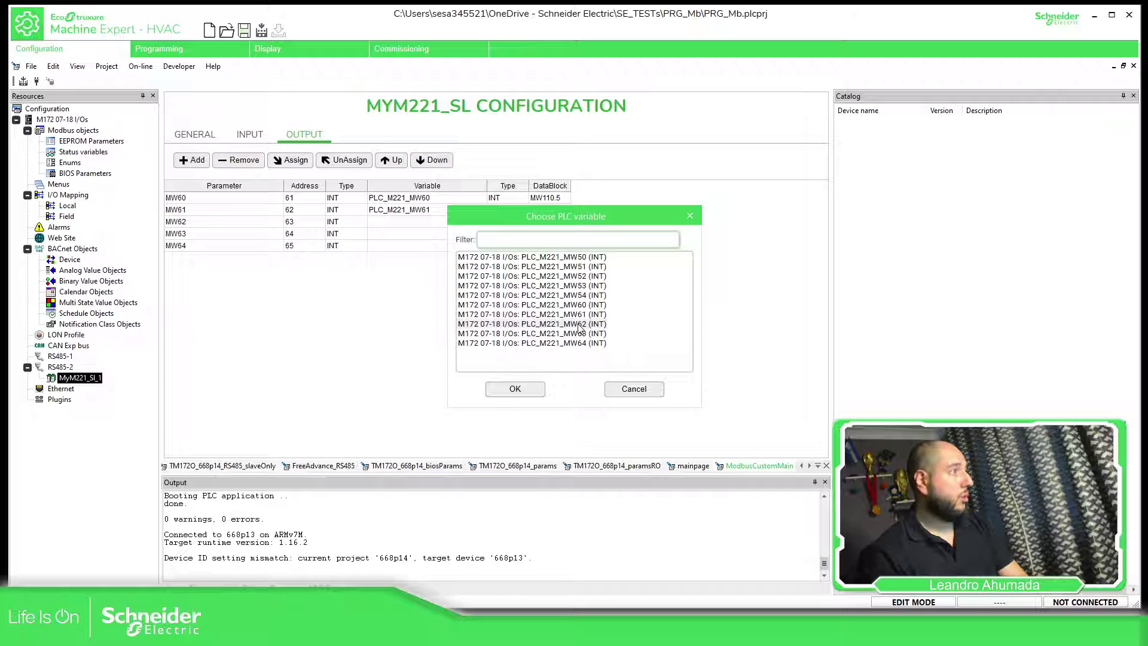
left_click(514, 389)
left_click(383, 233)
left_click(294, 160)
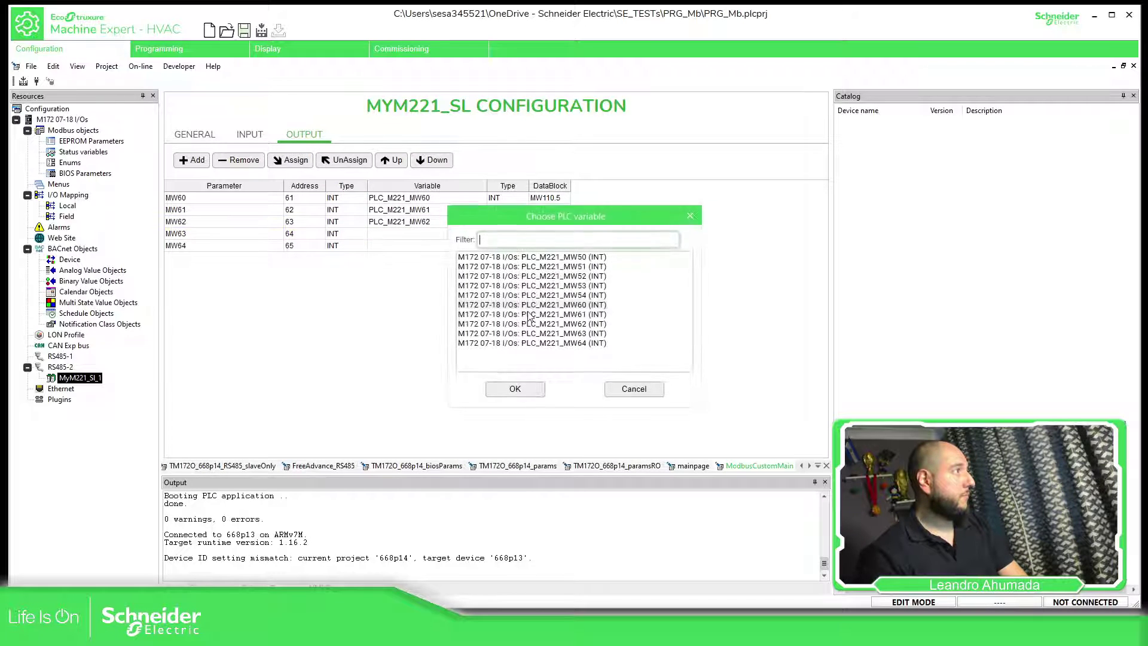
left_click(574, 333)
left_click(515, 388)
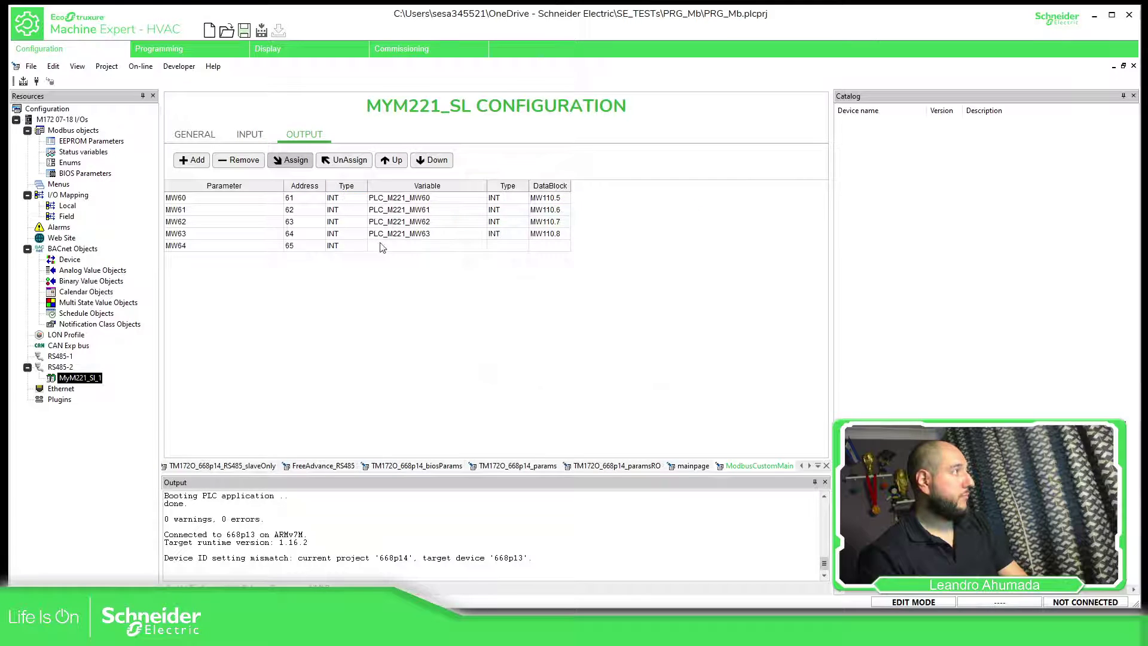
left_click(382, 245)
left_click(294, 160)
left_click(598, 343)
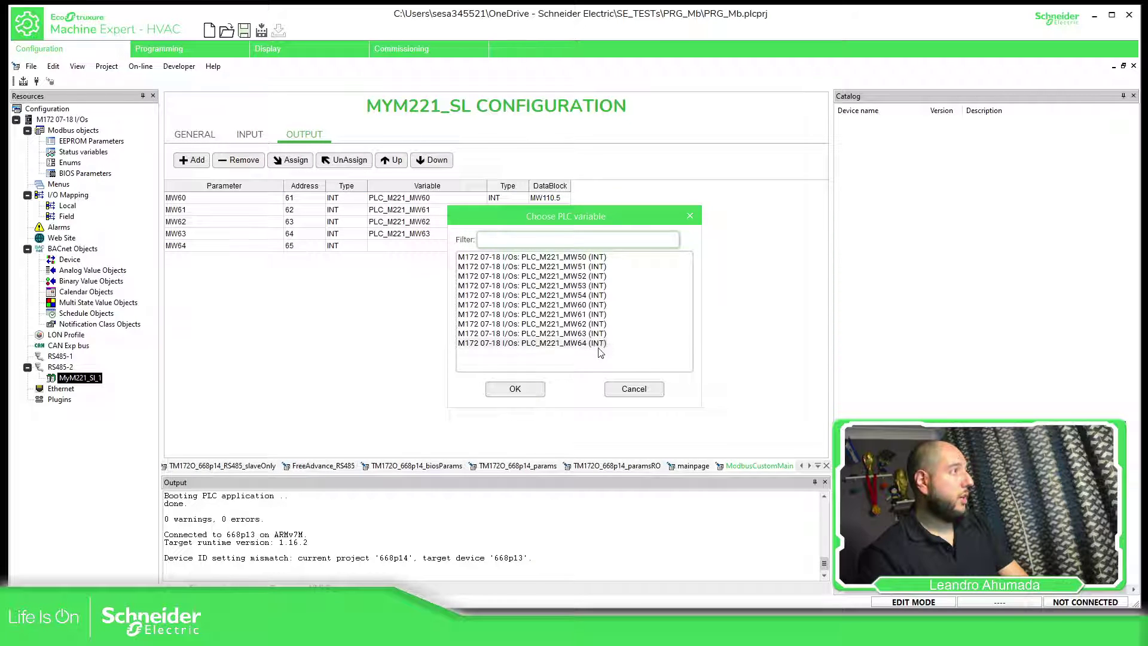
left_click(518, 389)
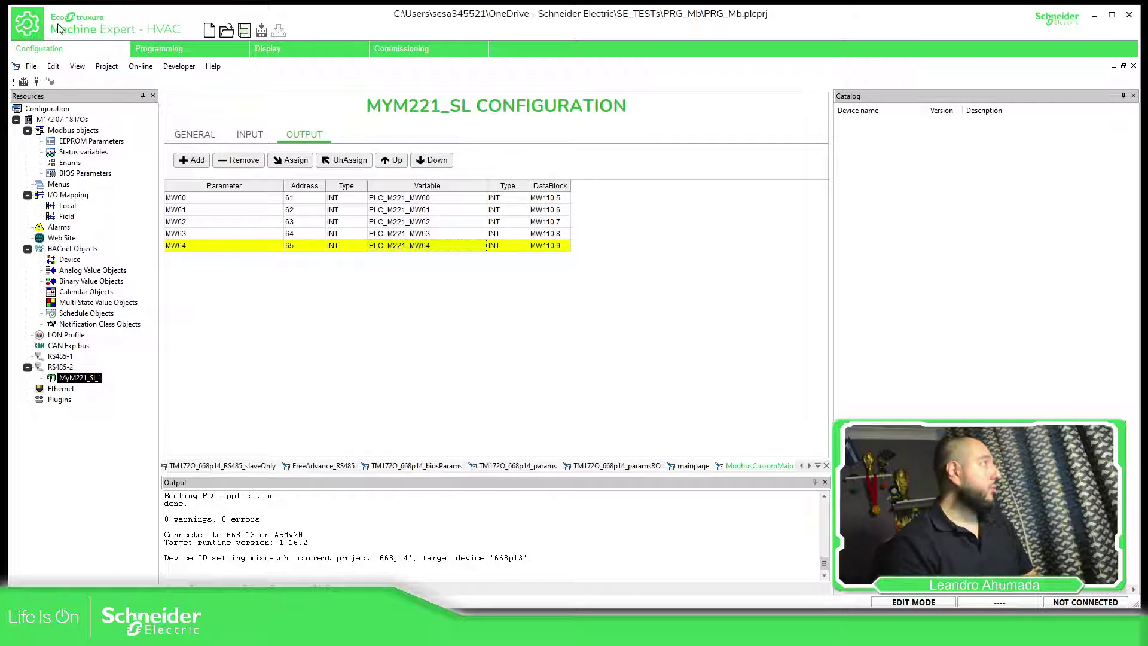
left_click(177, 66)
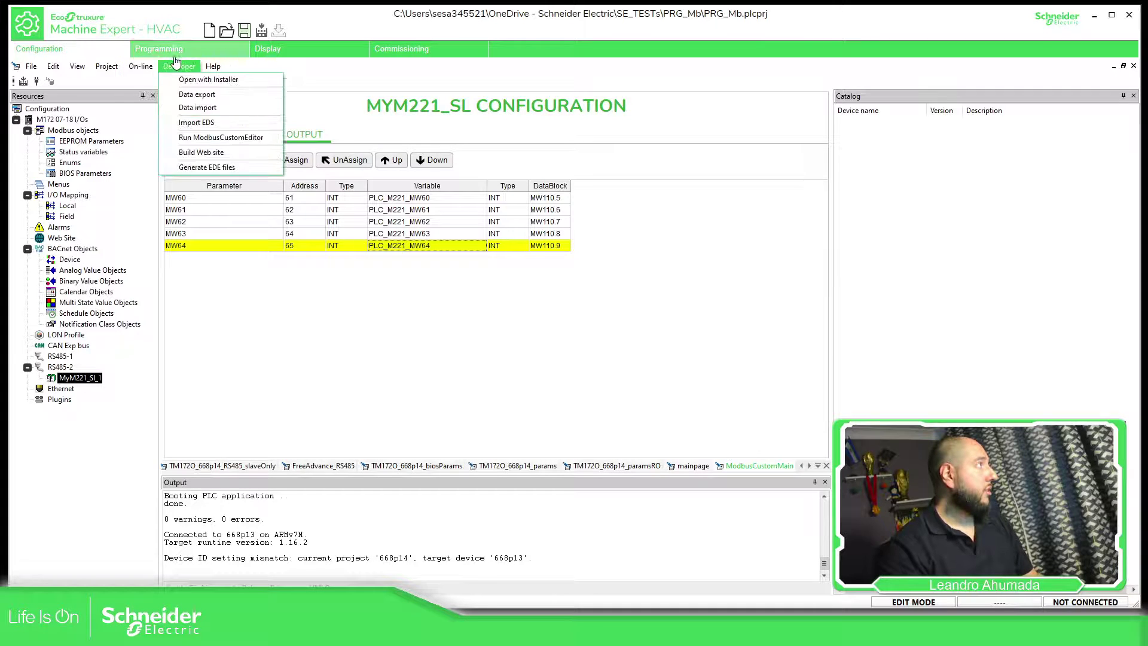
left_click(233, 139)
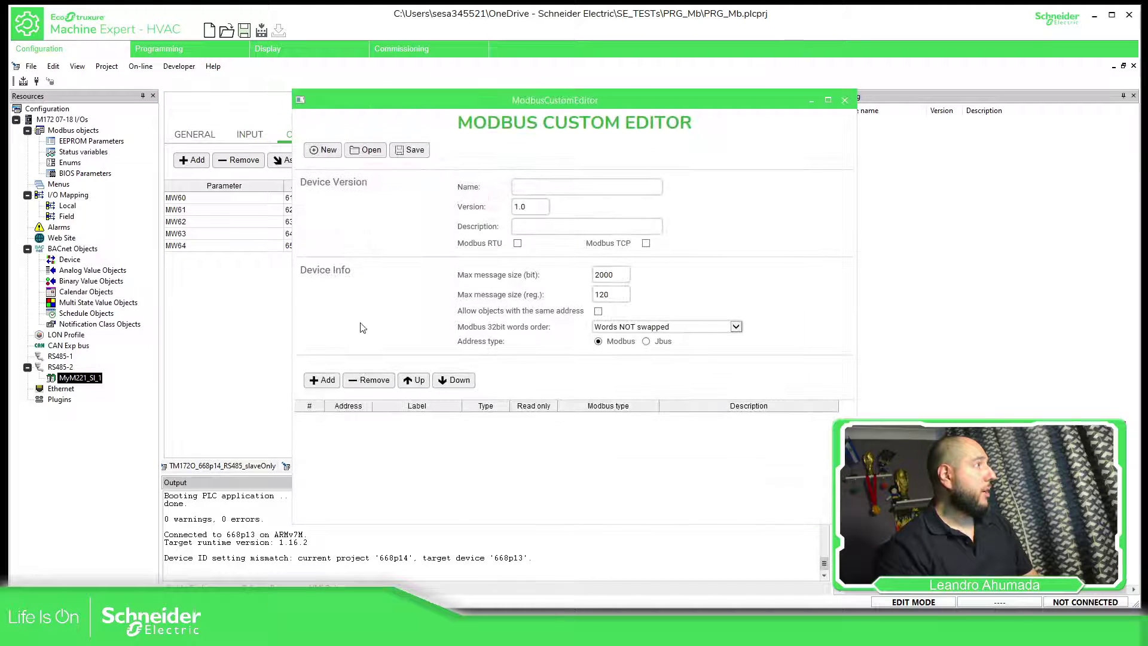
left_click(366, 150)
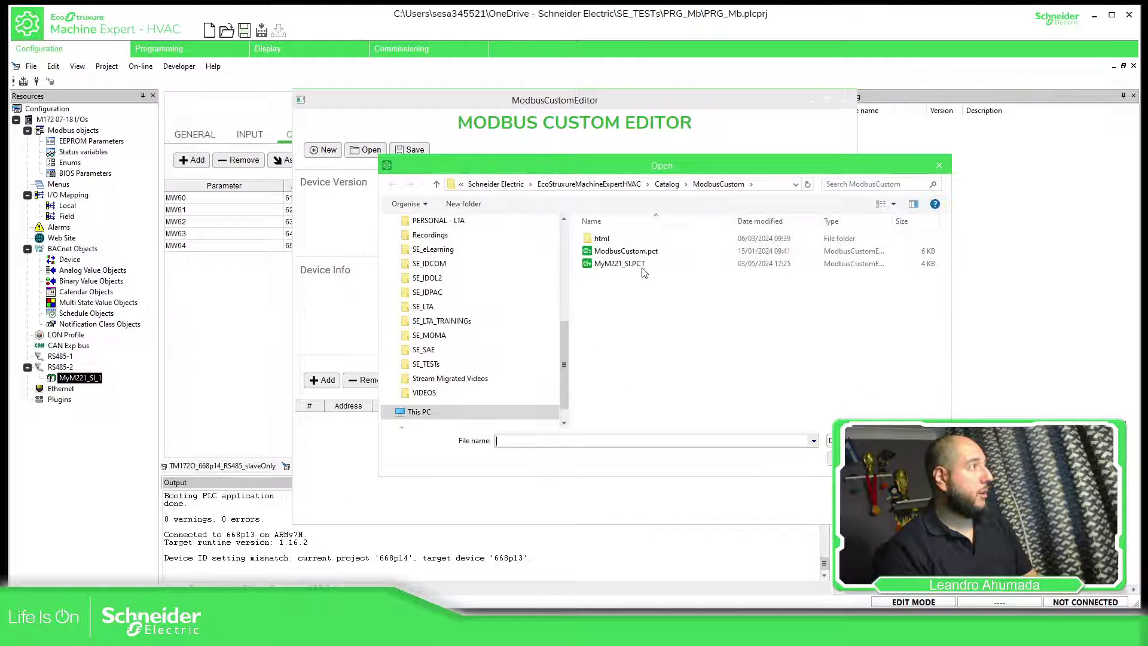
left_click(640, 264)
key("Return")
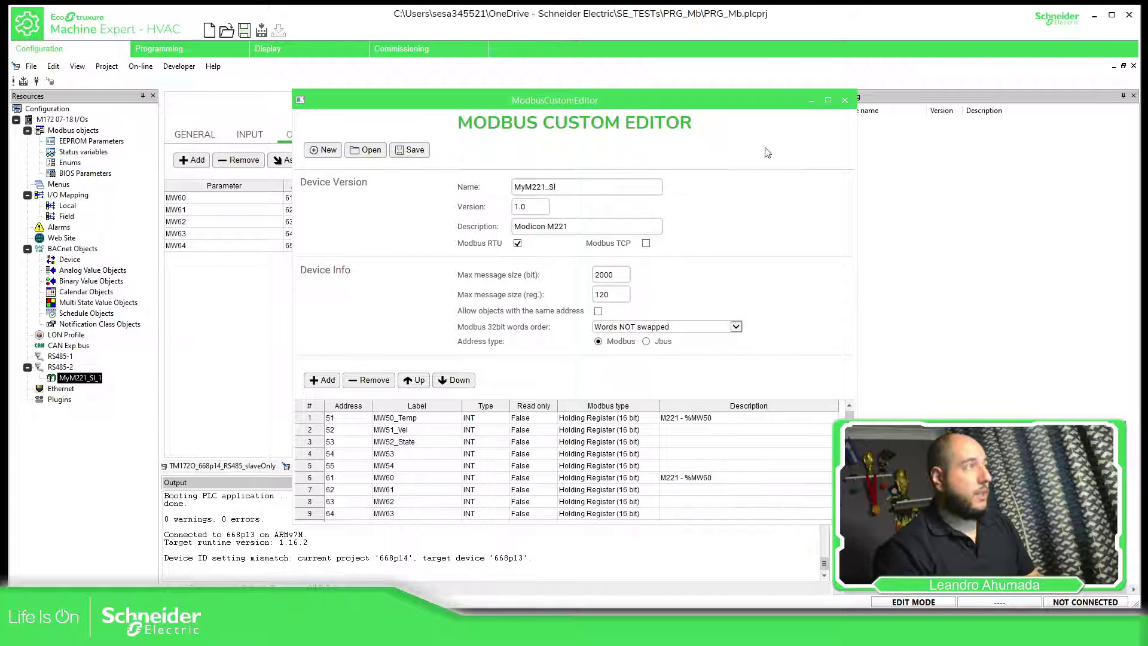
left_click(845, 100)
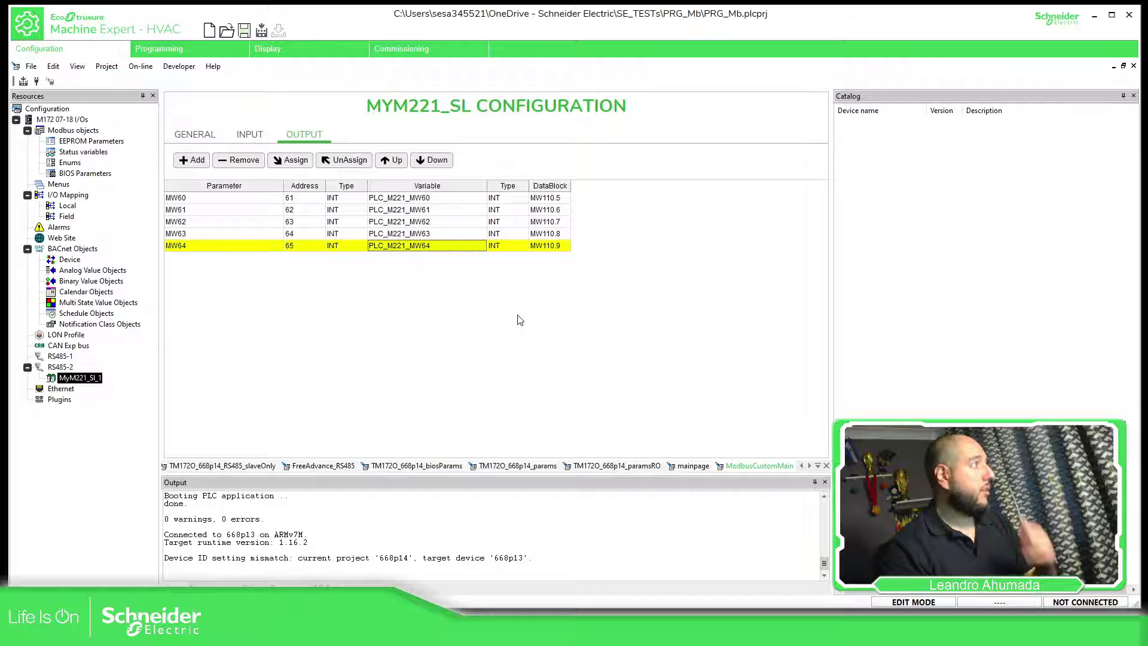
Compile the project, connect to the controller despite warnings, and open MyM221_Sl_1's settings
left_click(23, 82)
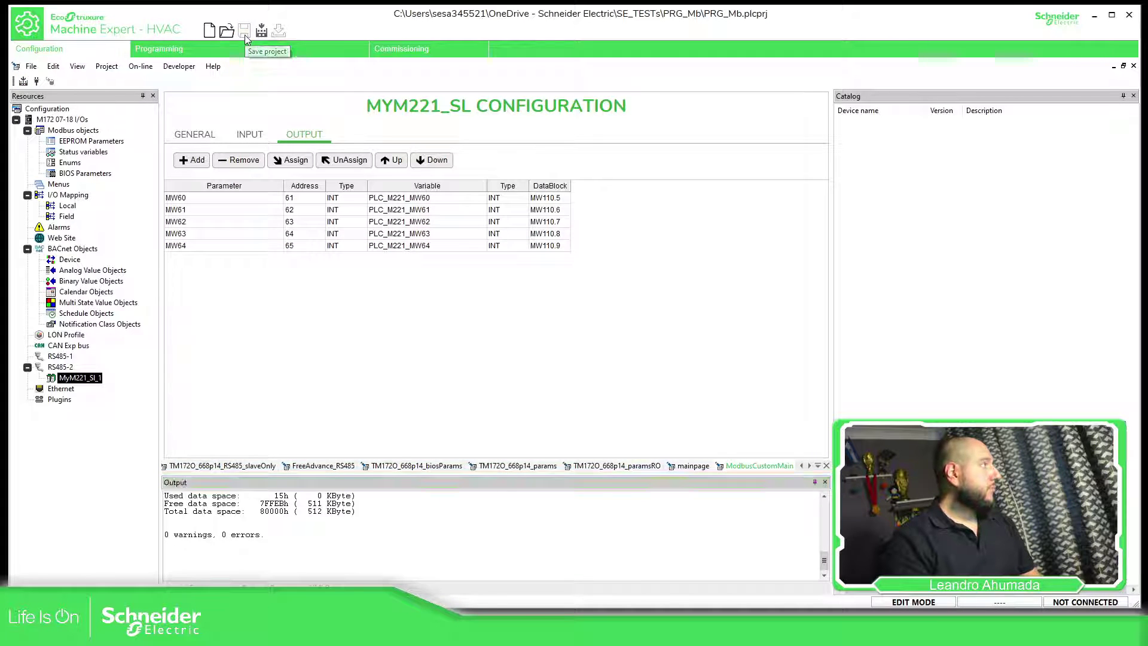
left_click(262, 31)
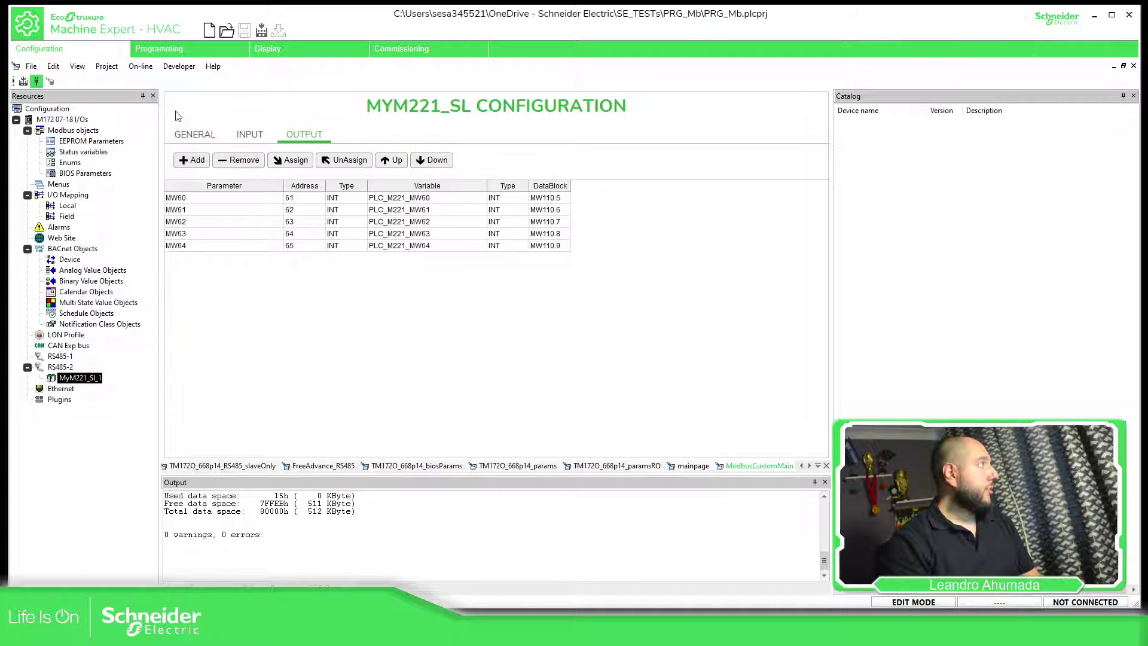
left_click(608, 347)
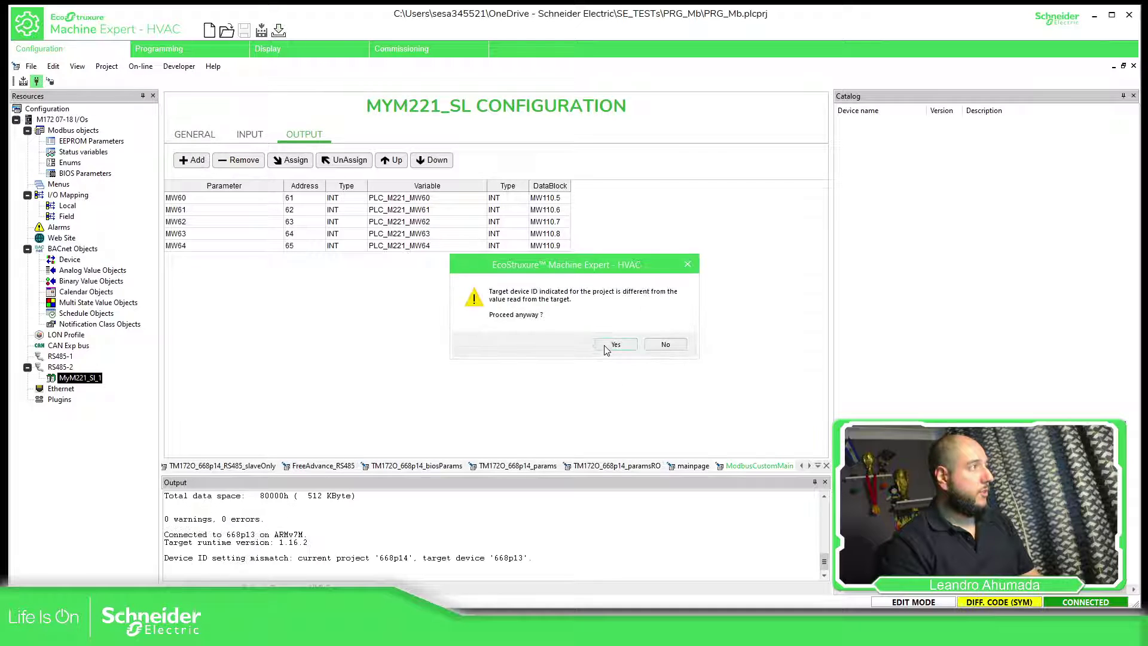
left_click(616, 349)
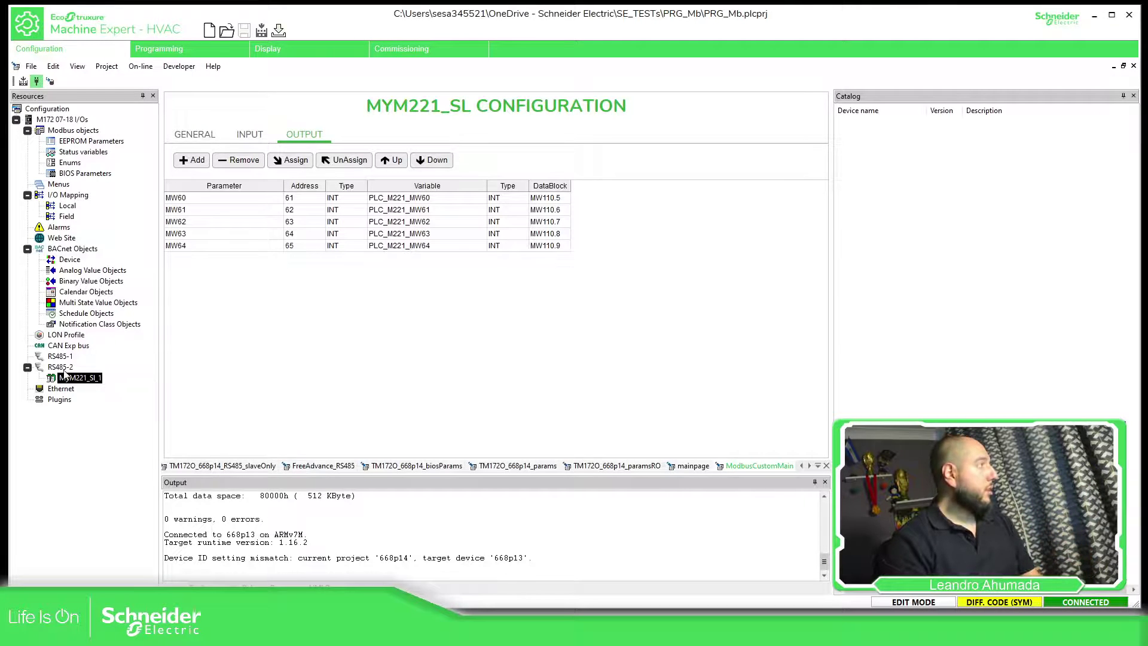
left_click(63, 367)
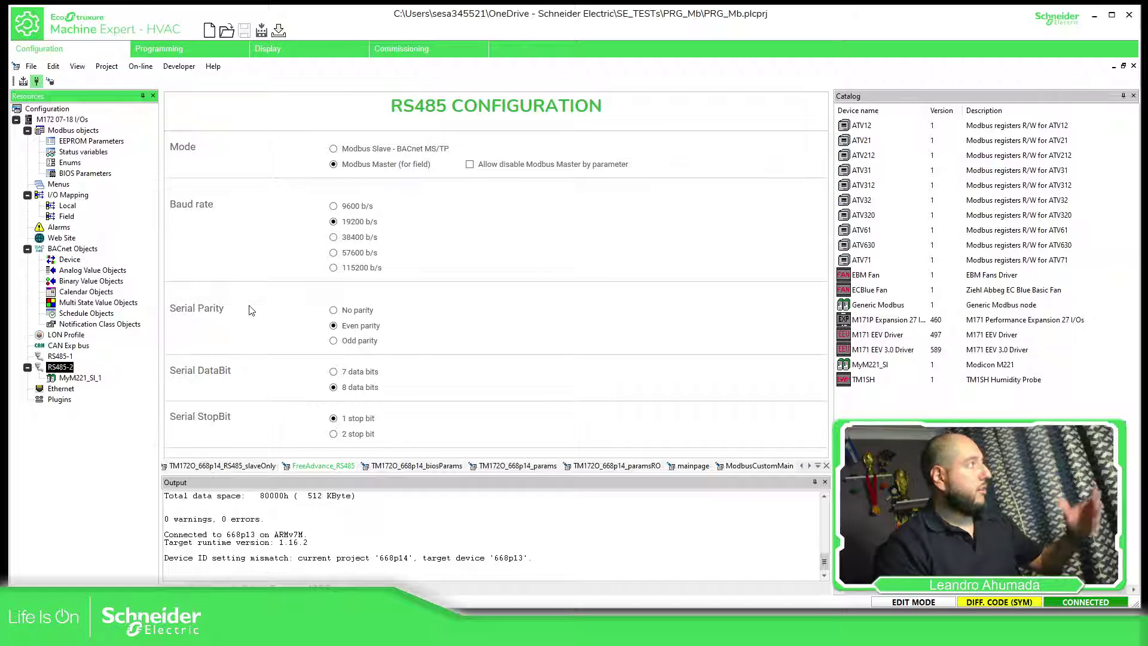
left_click(80, 378)
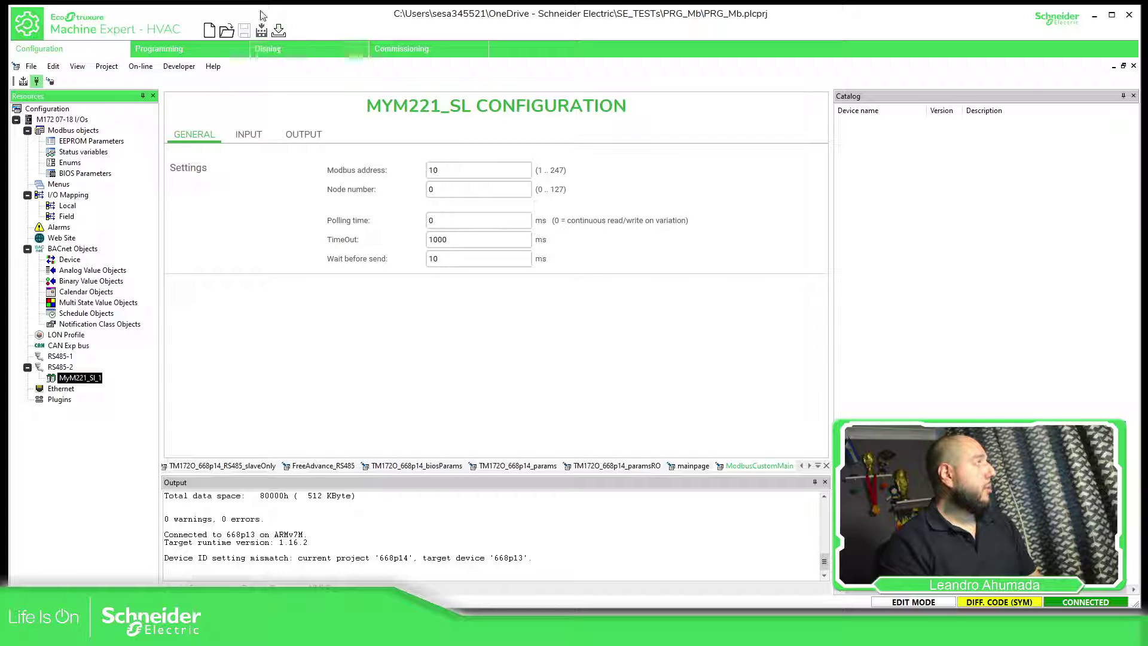
Download all to the M172, accepting device-ID warnings, default parameters and the reboot
left_click(279, 31)
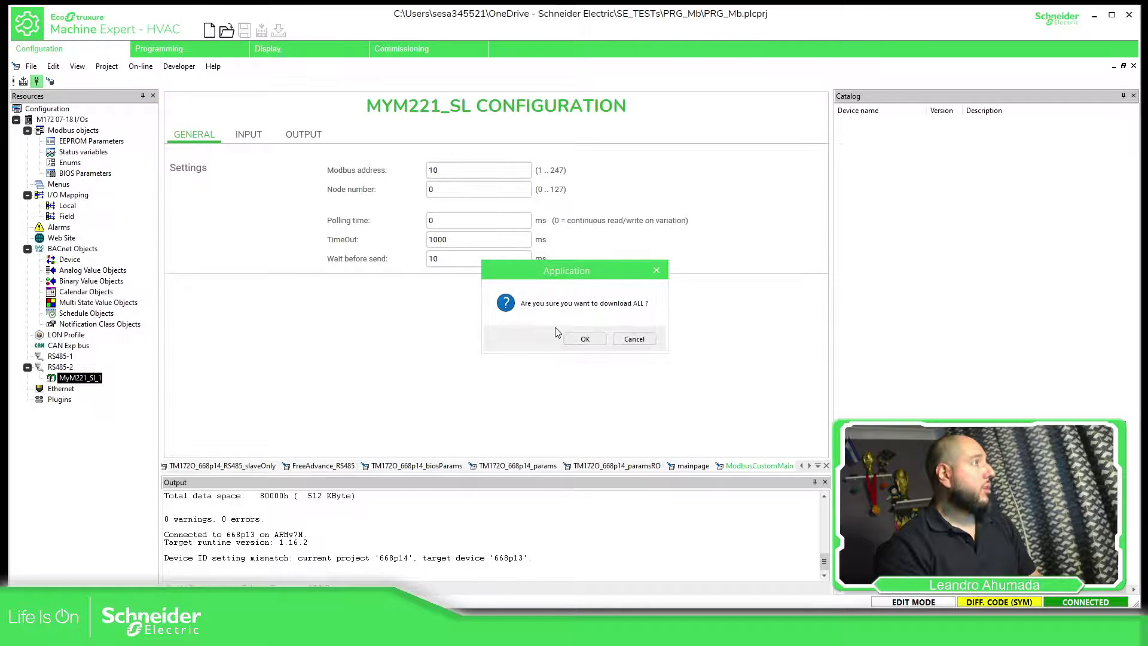
left_click(583, 339)
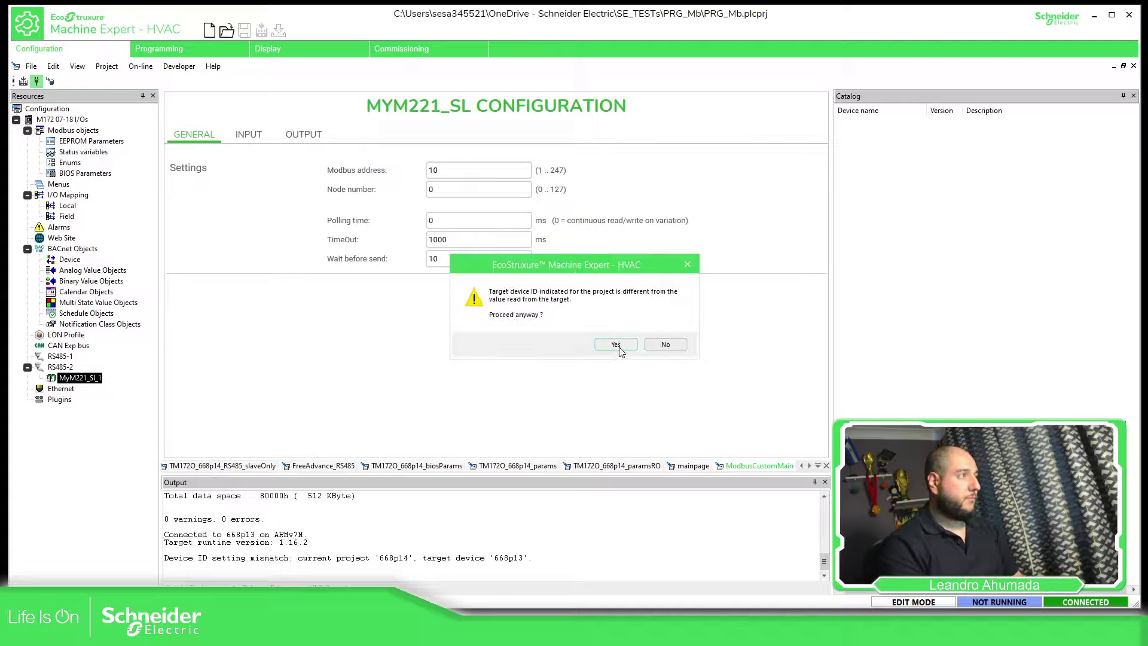
left_click(621, 342)
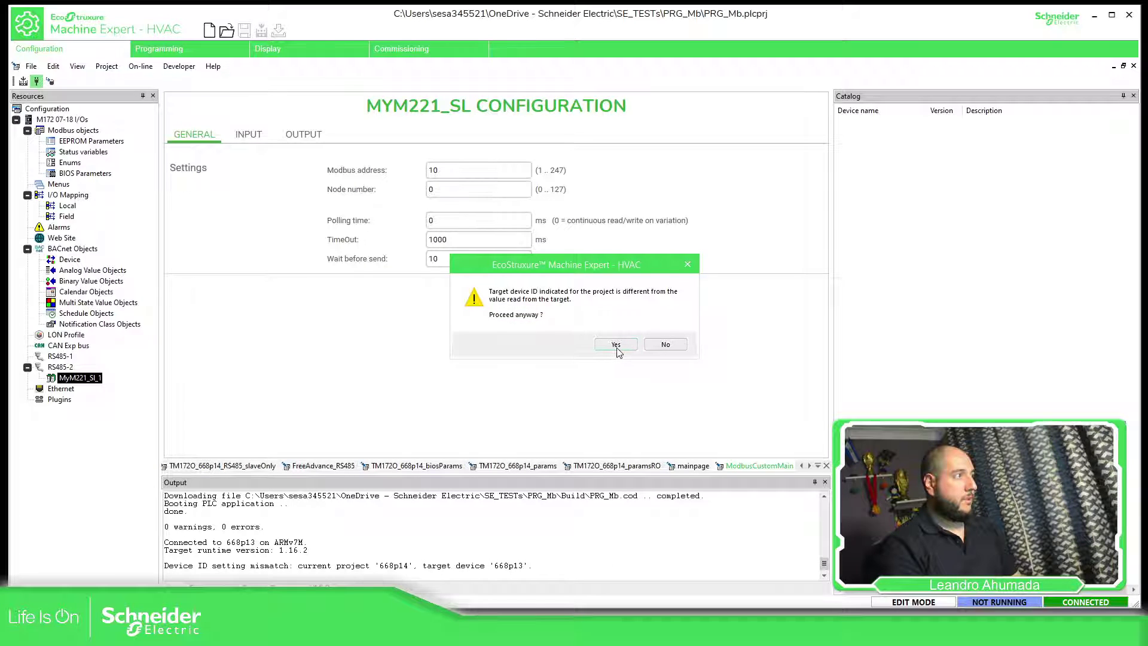
left_click(617, 347)
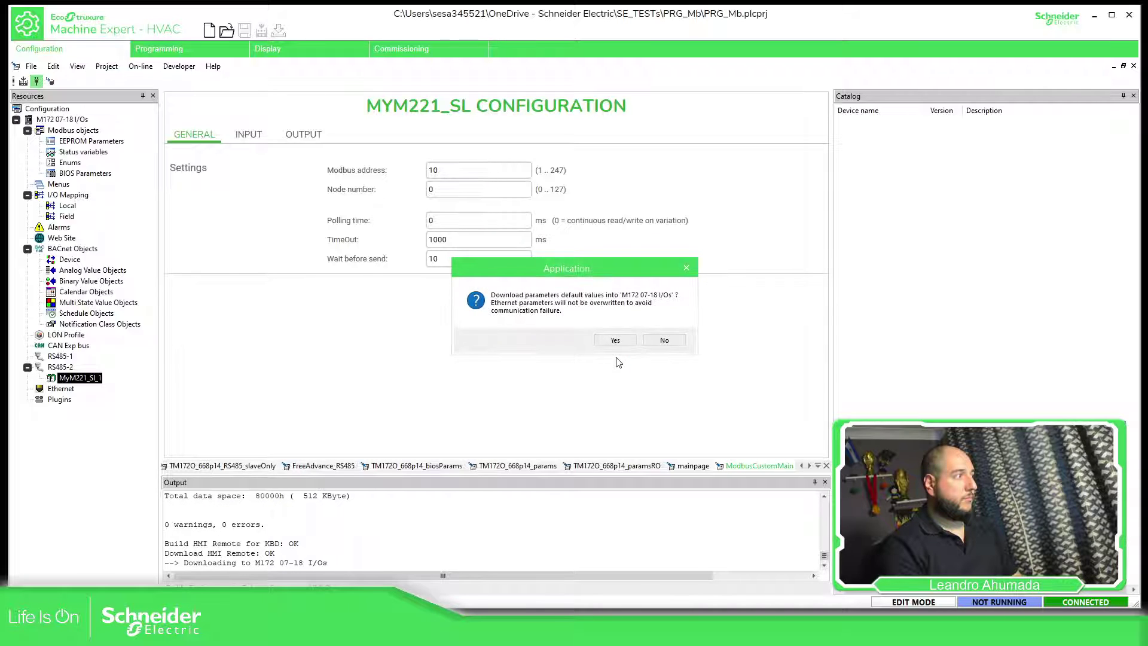
left_click(614, 341)
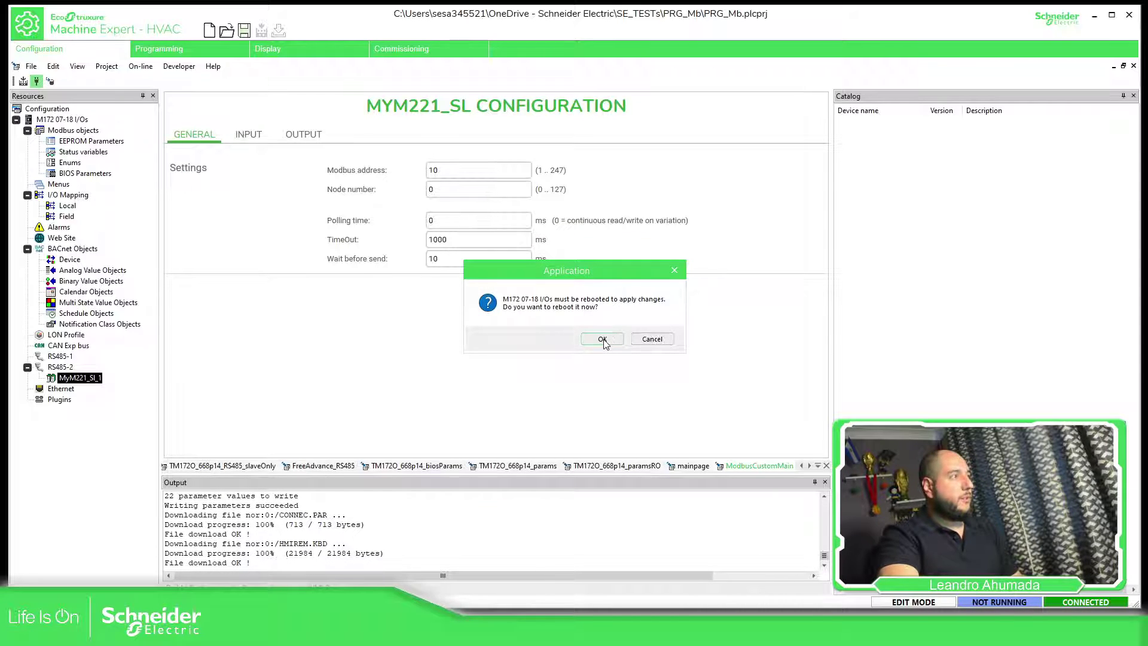
left_click(604, 339)
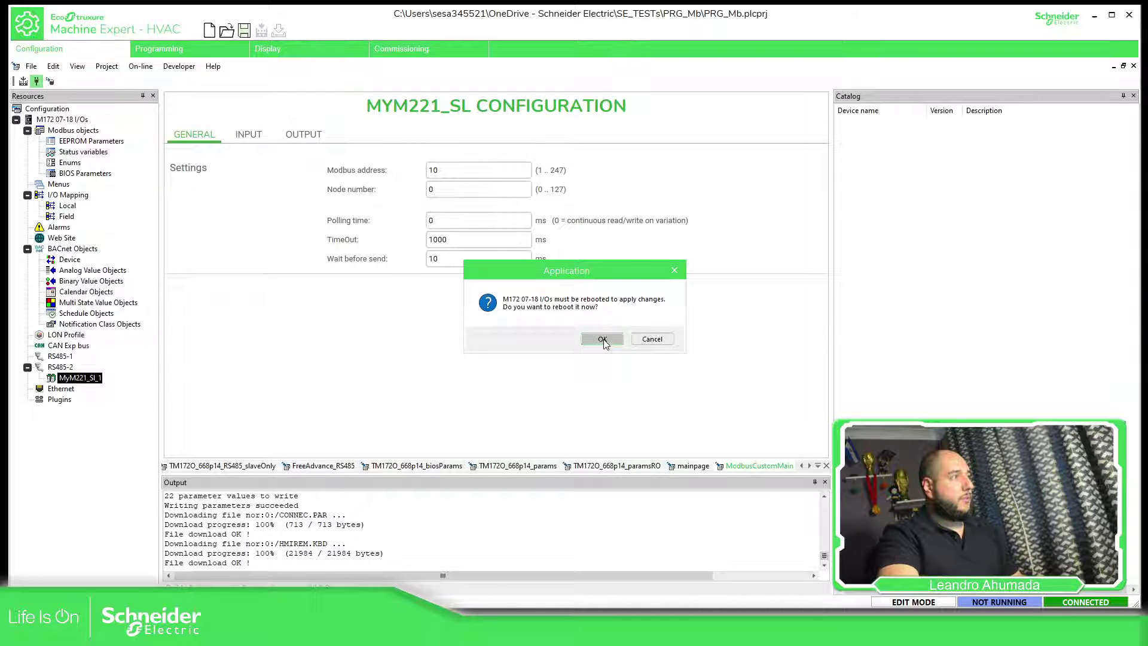
left_click(495, 600)
Re-run the ping to 192.168.1.172 until the controller answers (6 of 8), then return to MyM221_SL settings
key("Up")
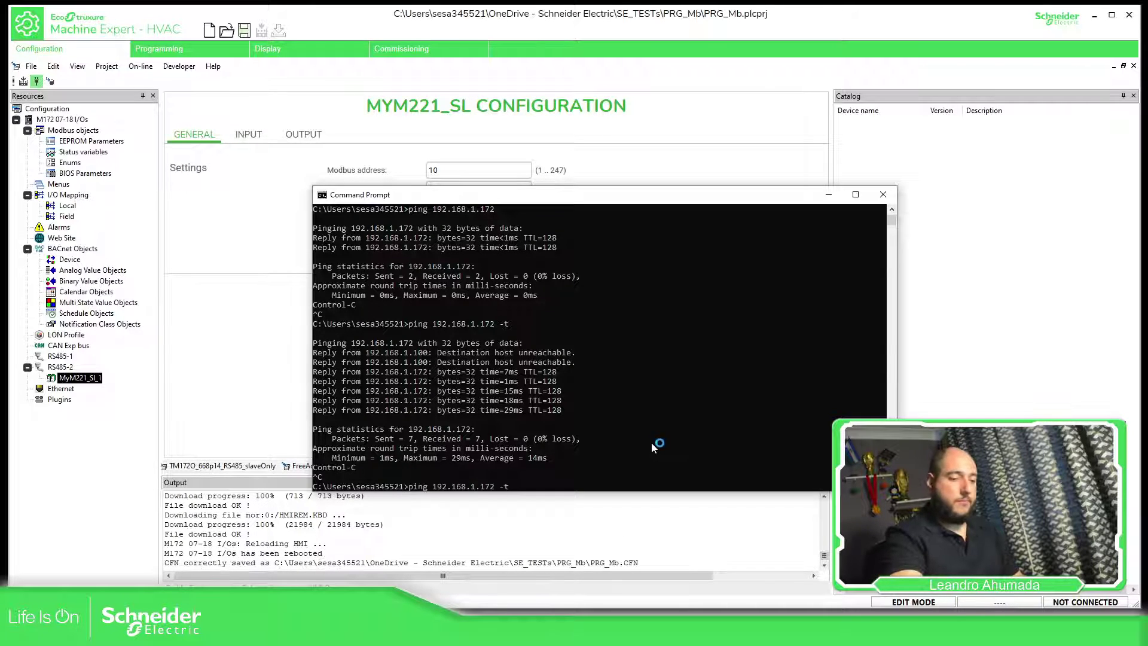
key("Return")
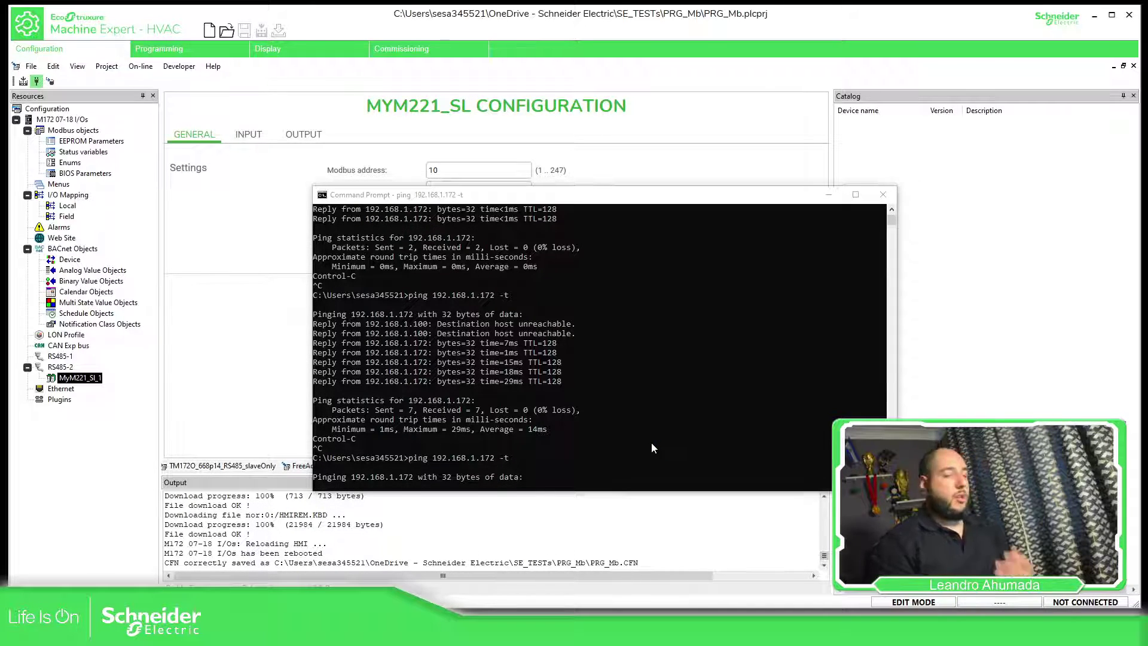
left_click(652, 443)
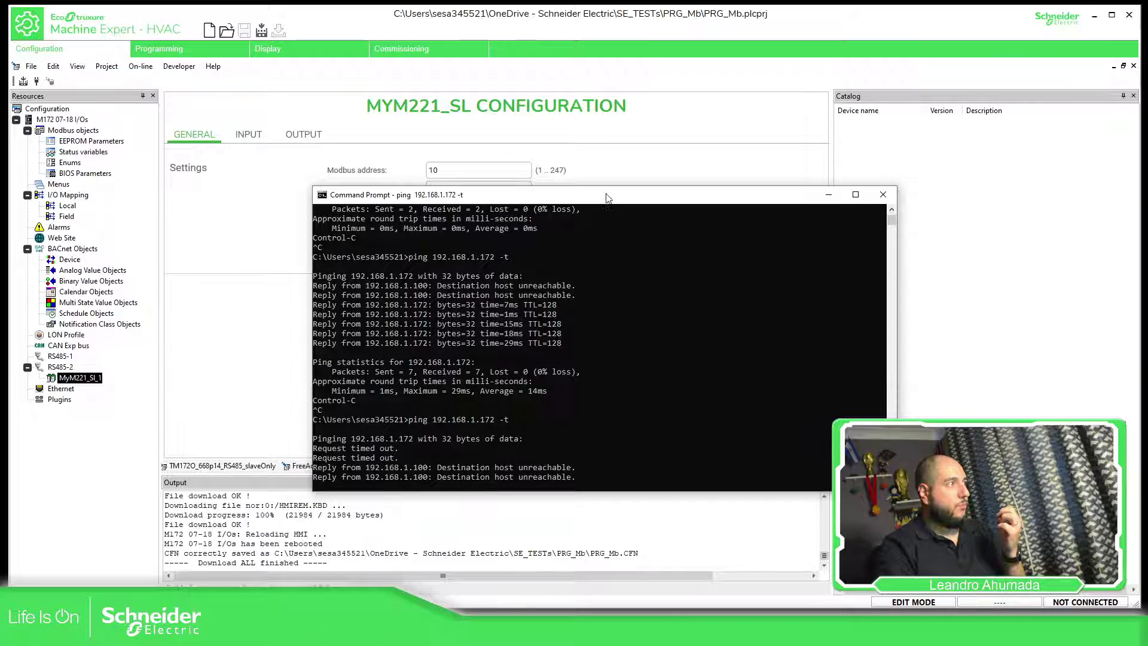
left_click_drag(606, 195, 585, 141)
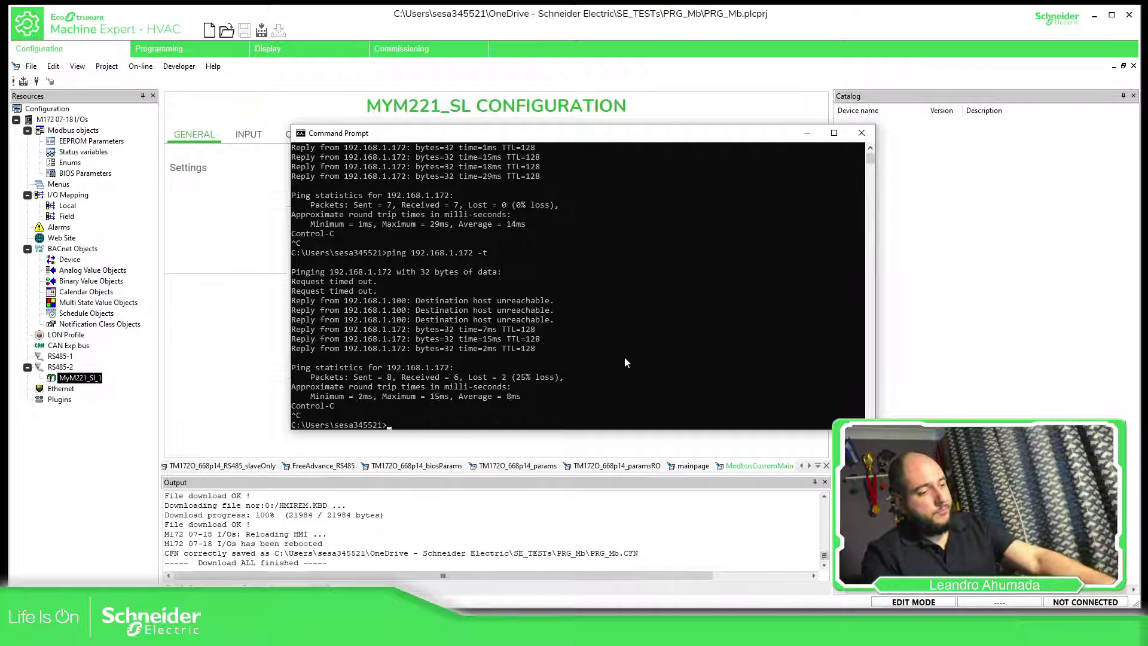
left_click(1007, 340)
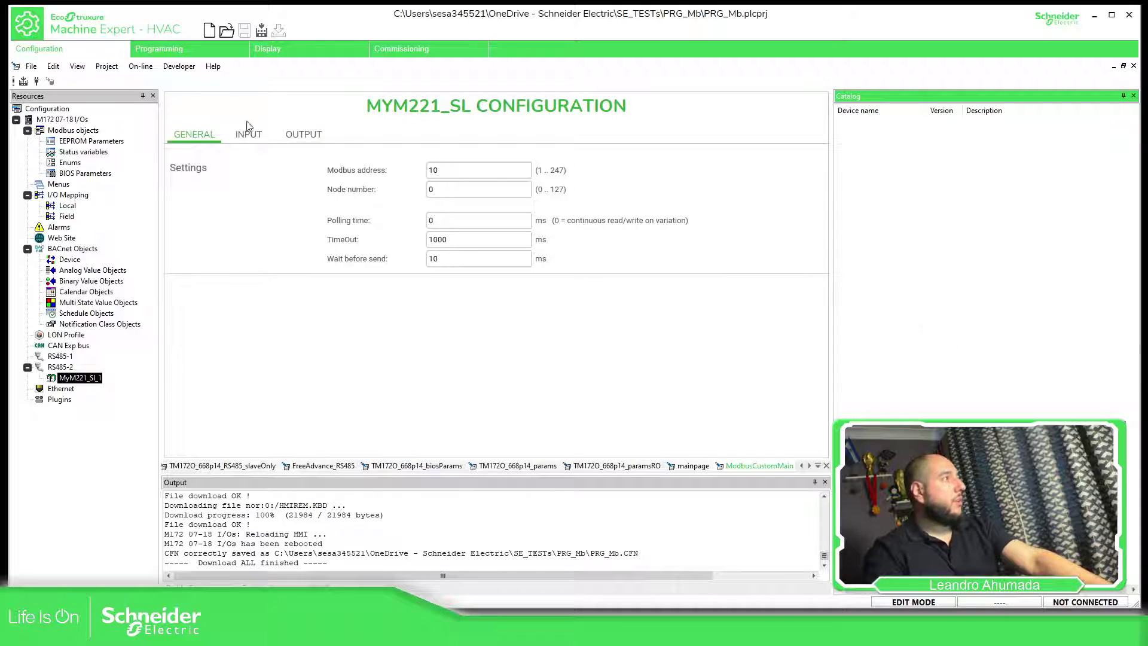
Connect to the controller past both device warnings, start debugging, and widen the Watch list for PLC_M221 registers
left_click(37, 82)
left_click(596, 345)
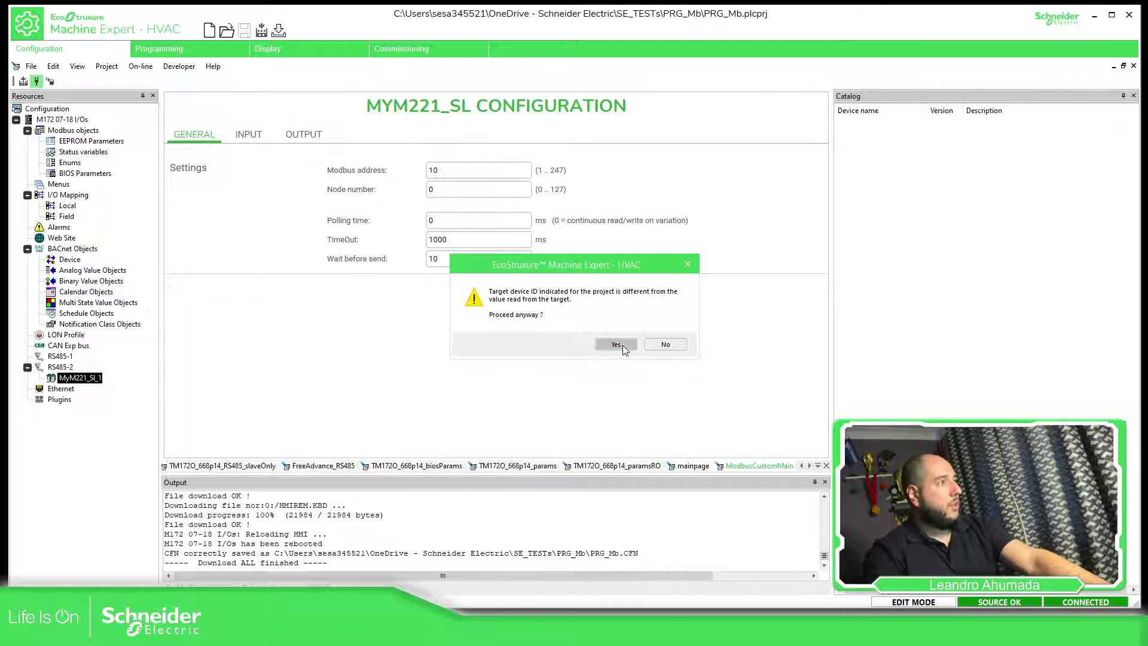
left_click(622, 345)
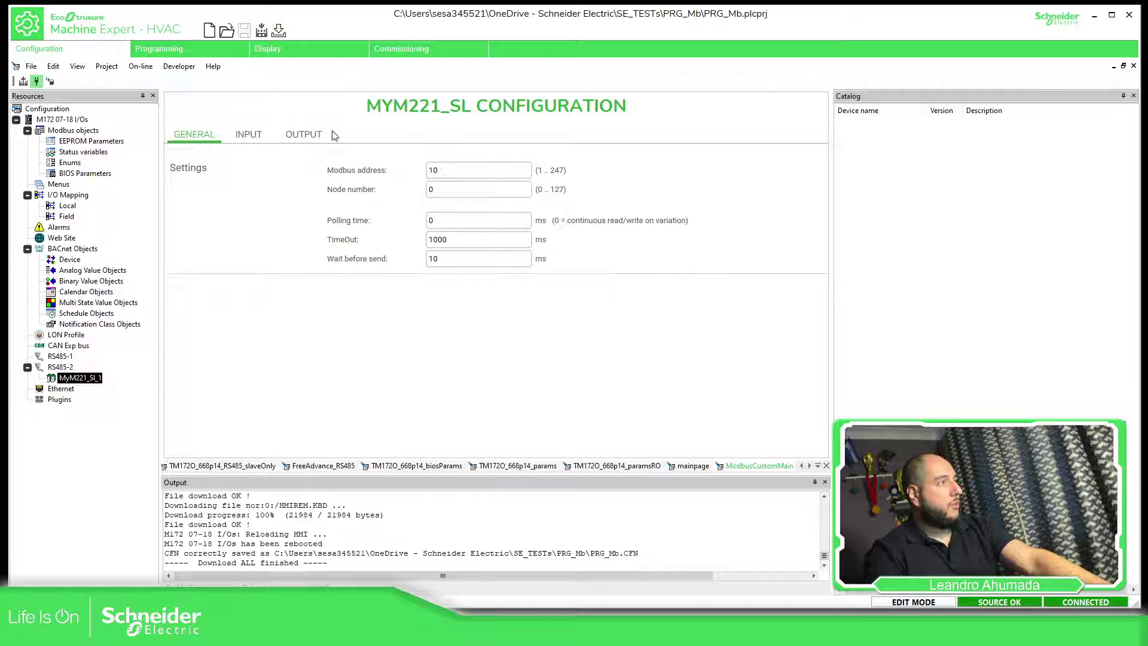
left_click(160, 50)
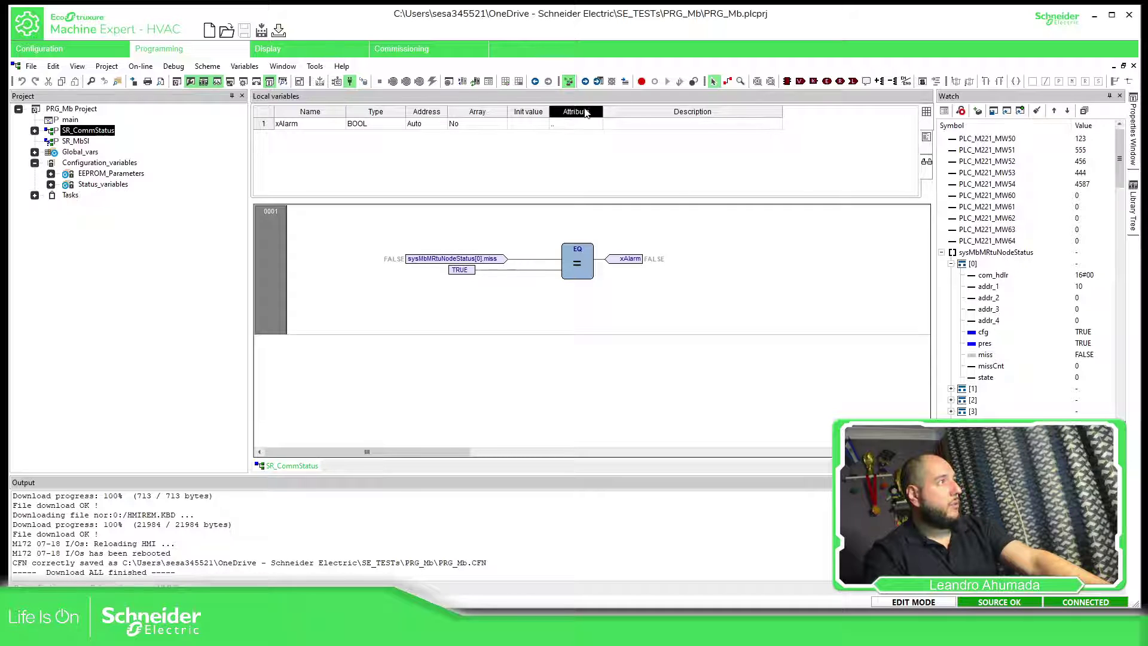
left_click(568, 81)
left_click_drag(936, 181, 827, 182)
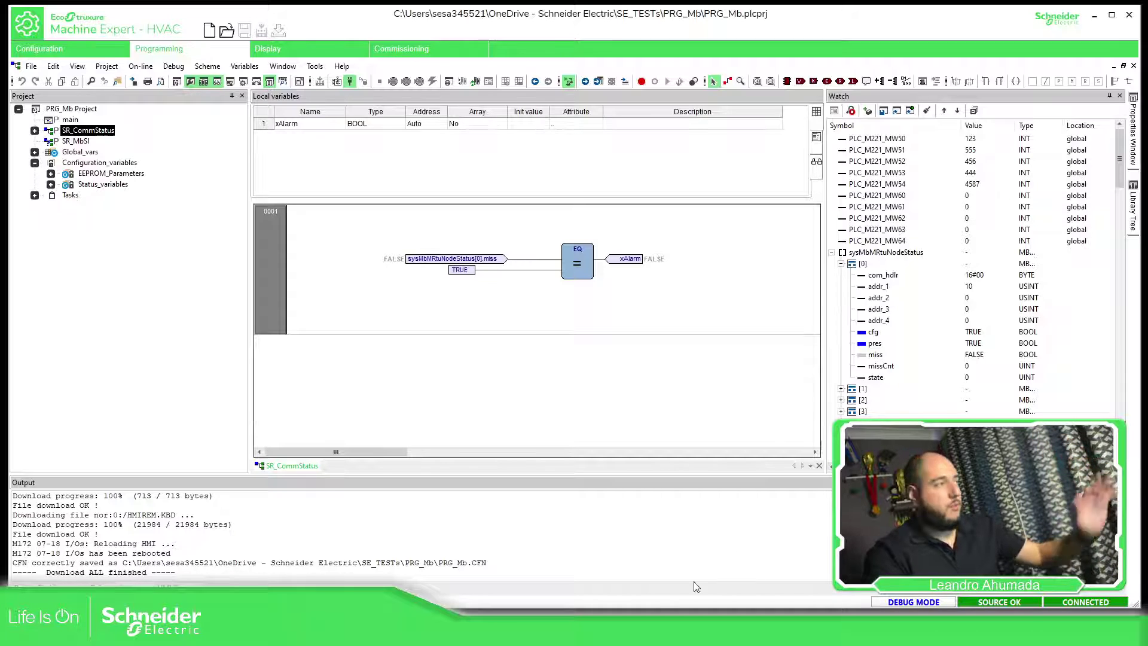
Delete the unused Database rows %MW45–%MW49 and %MW55–%MW59 in Machine Expert - Basic
left_click(667, 633)
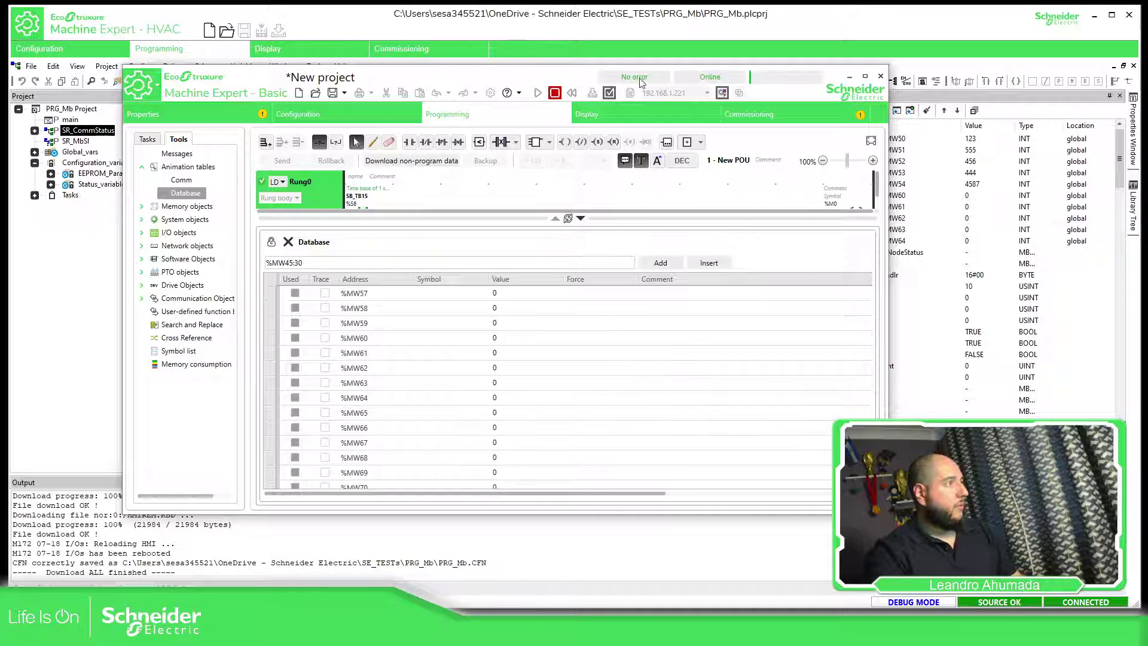
left_click_drag(561, 85, 465, 106)
scroll(419, 407, "up", 4)
scroll(435, 406, "down", 1)
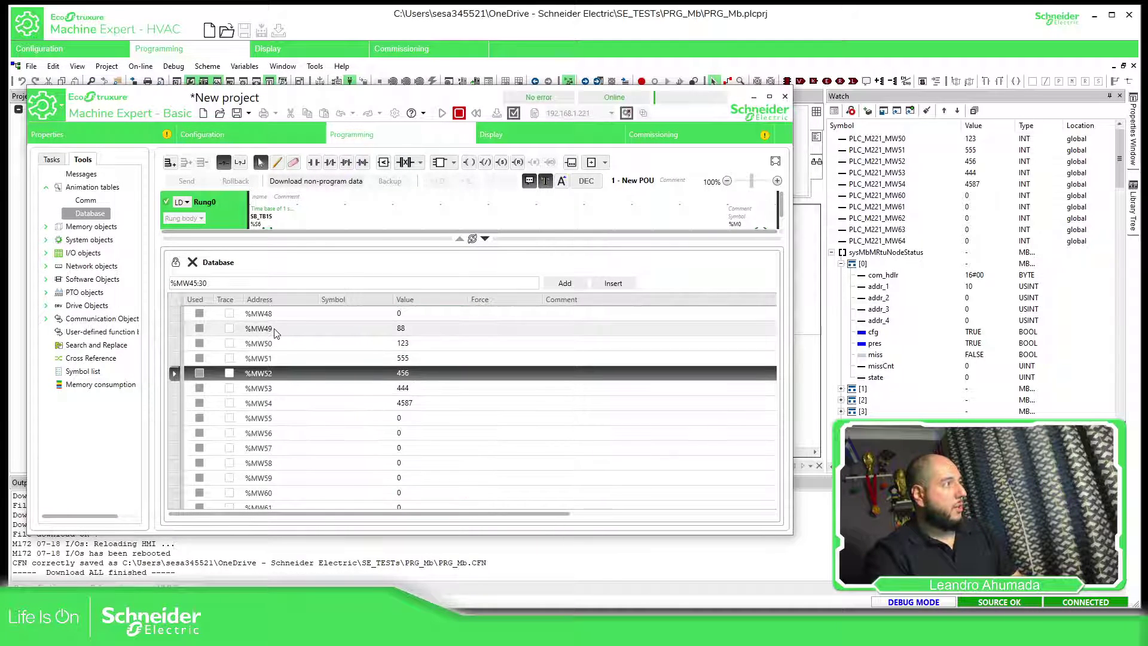
left_click(284, 315)
scroll(283, 313, "up", 1)
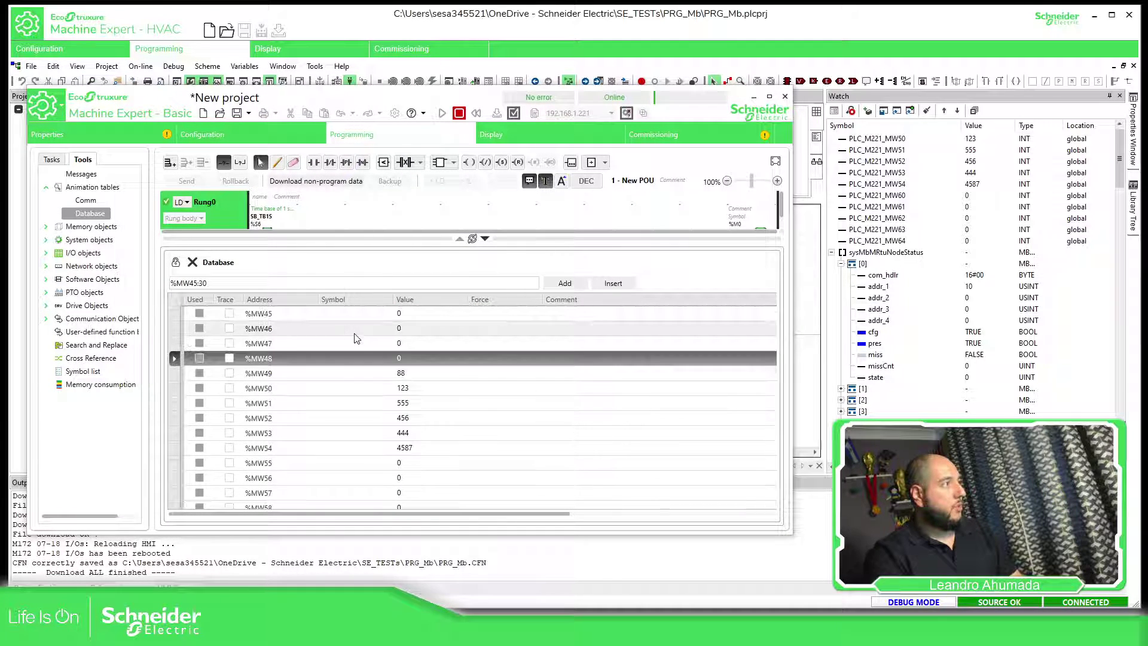
left_click(290, 374)
left_click(293, 320, "shift")
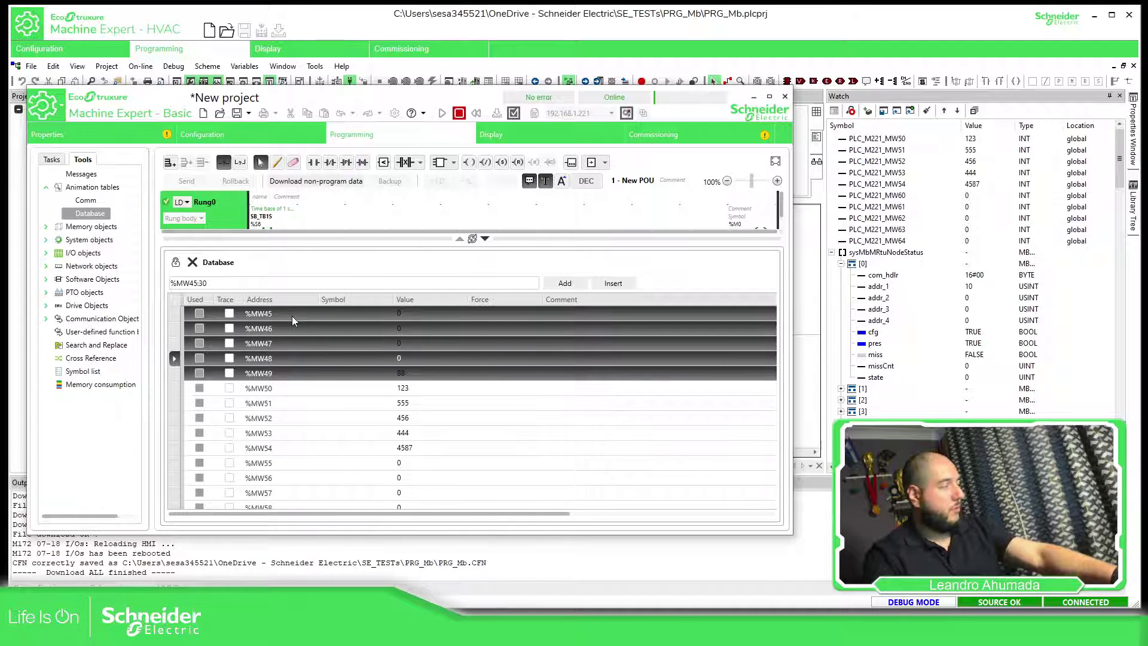
key("Delete")
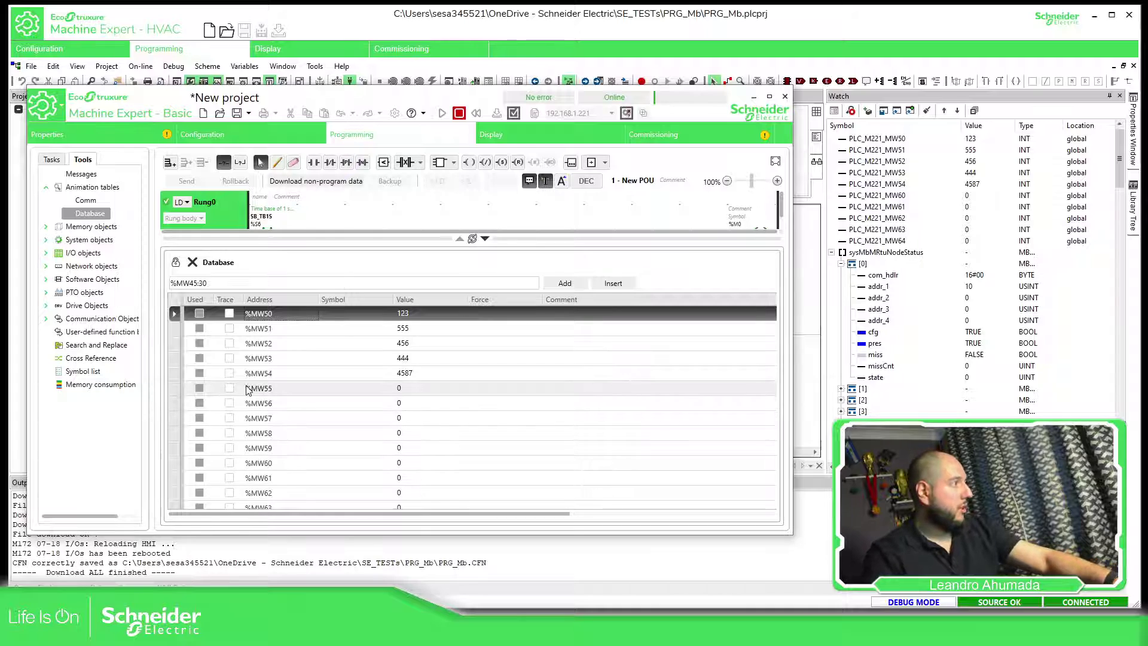
left_click(255, 389)
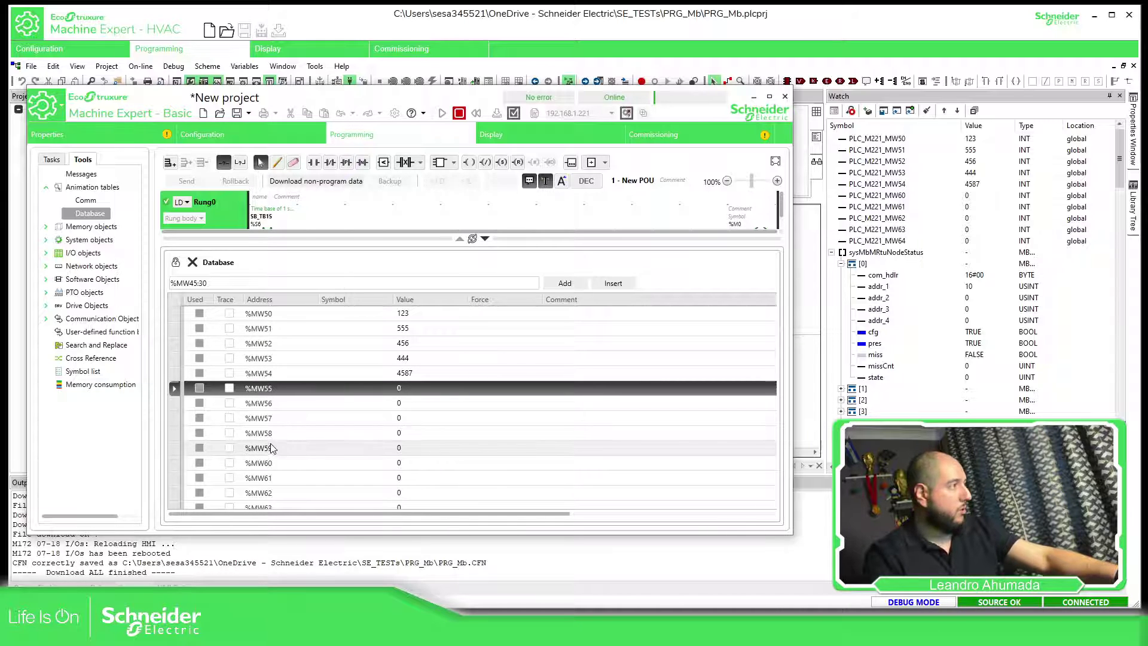
left_click(276, 448, "shift")
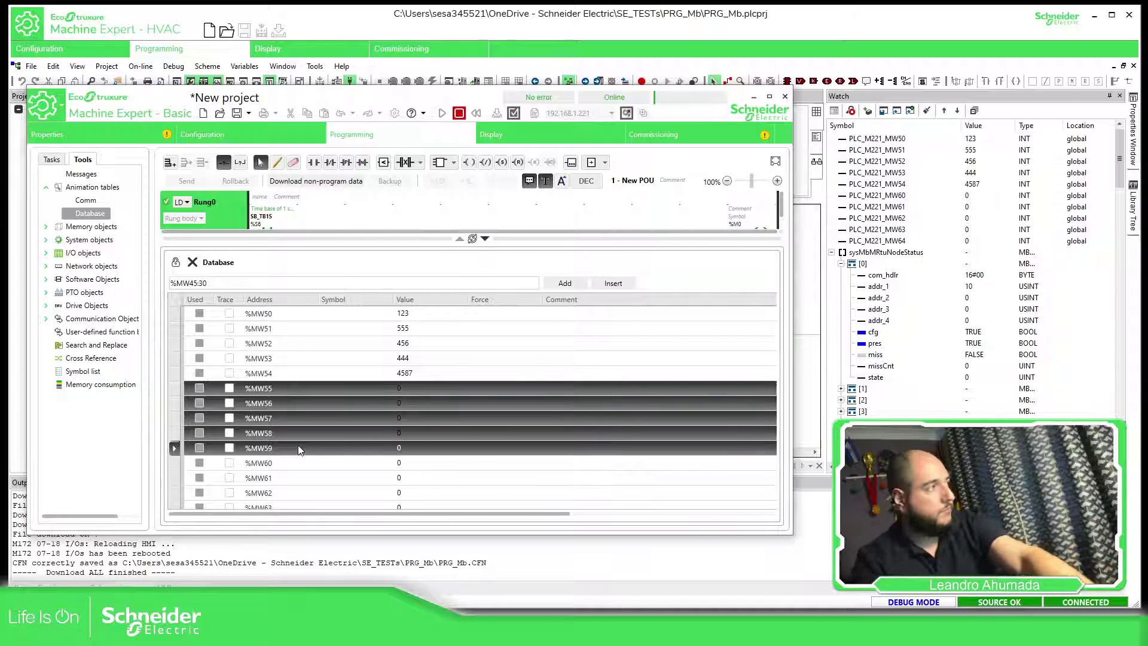
key("Delete")
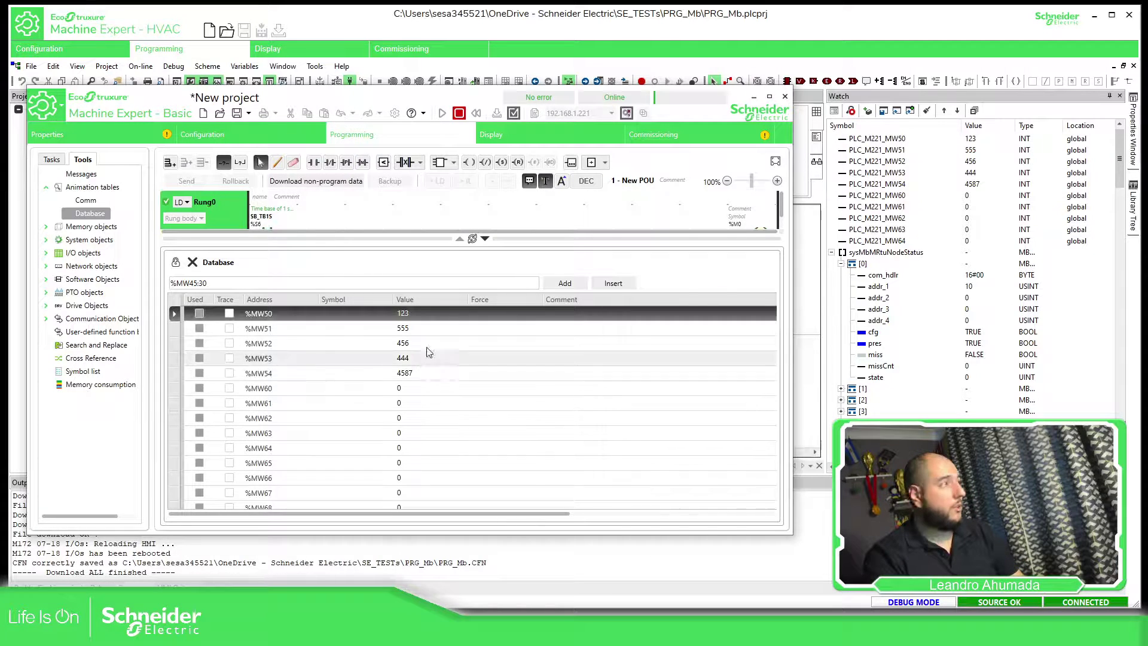
Write the values 1, 2, 3, 4 and 5 into %MW50–%MW54
double_click(425, 311)
type("1")
key("Return")
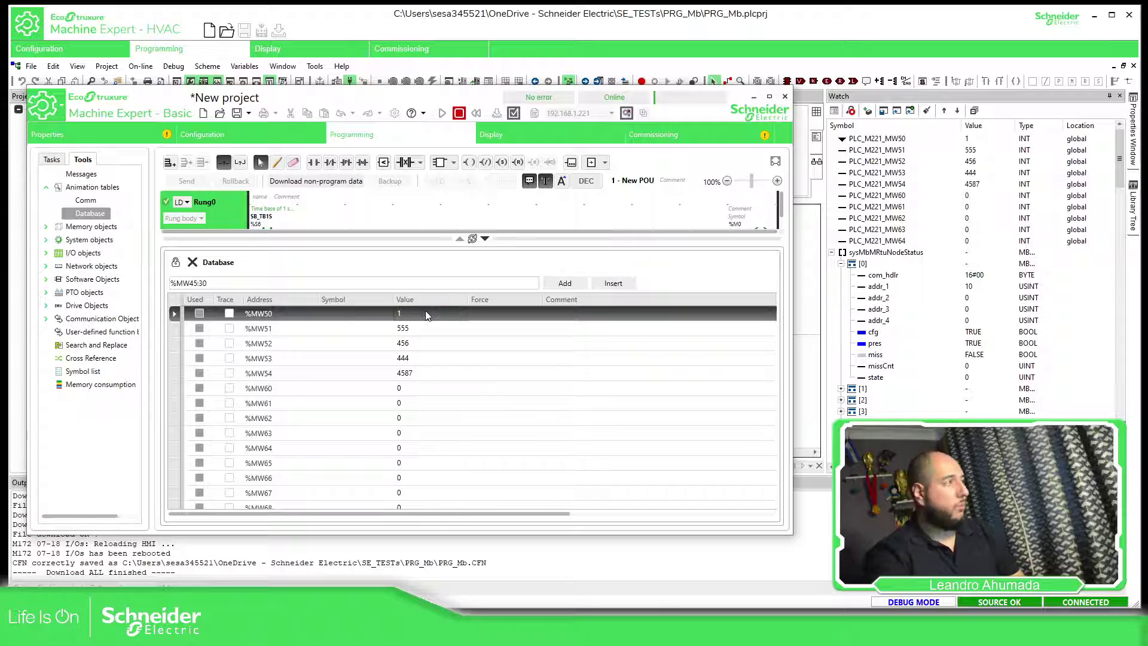
double_click(415, 329)
type("2")
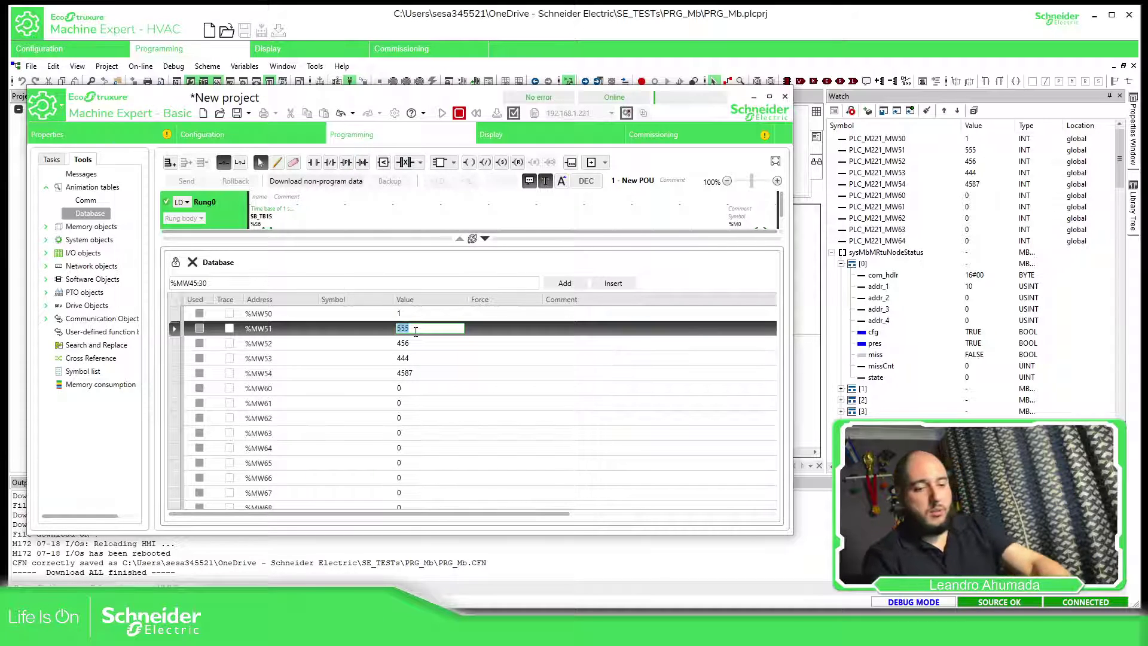
key("Return")
double_click(419, 345)
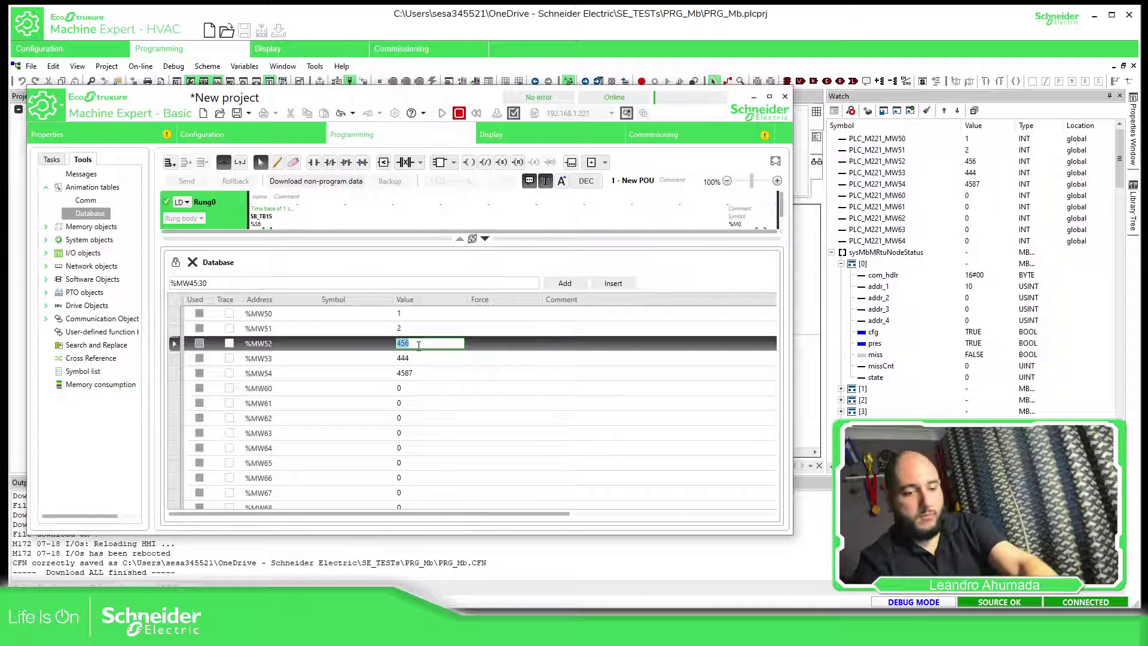
type("3")
key("Return")
double_click(413, 358)
type("4")
key("Return")
double_click(421, 372)
type("5")
key("Return")
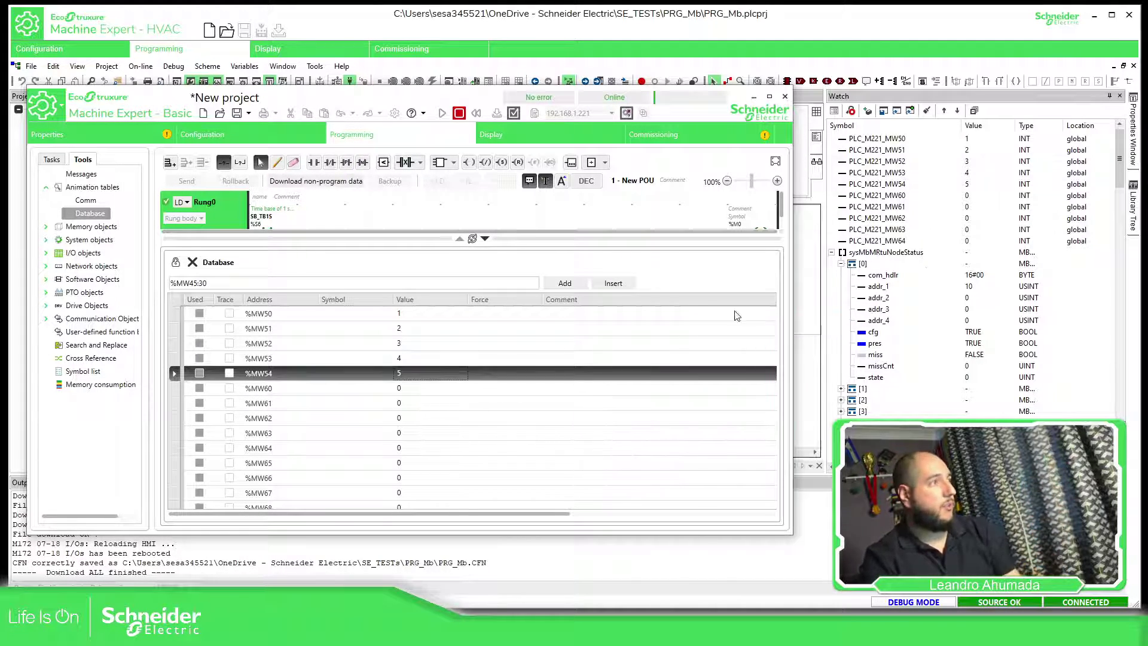
Write 11, 22, 333, 45 and 67 into PLC_M221_MW60–MW64 from the HVAC watch list
left_click(974, 197)
double_click(974, 197)
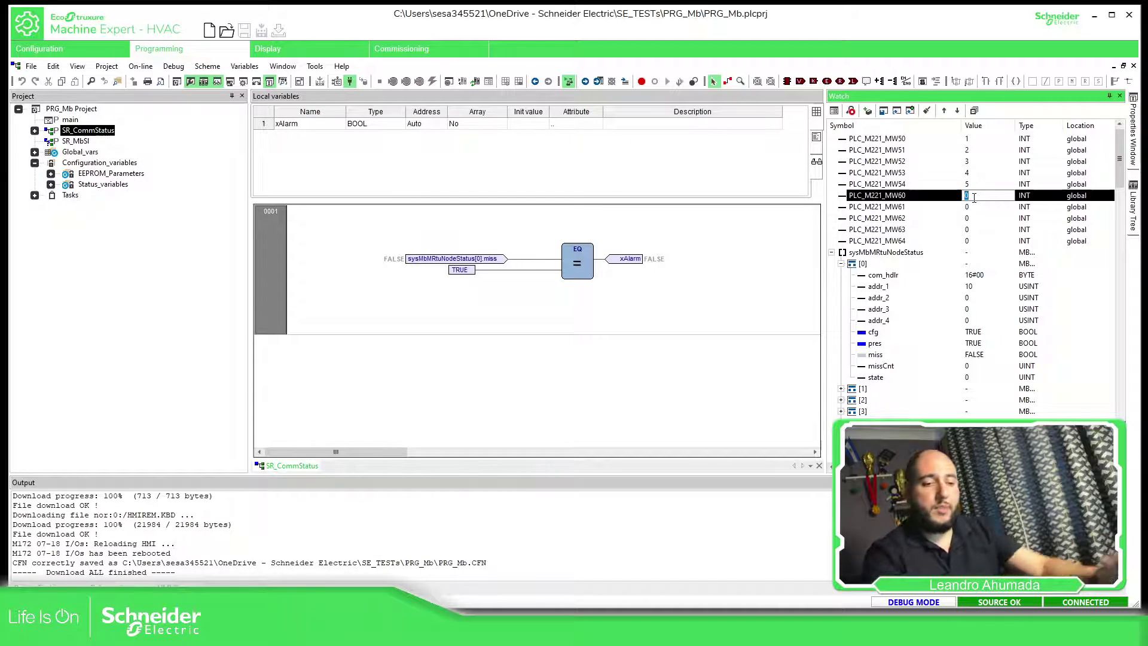
key("Return")
left_click(983, 208)
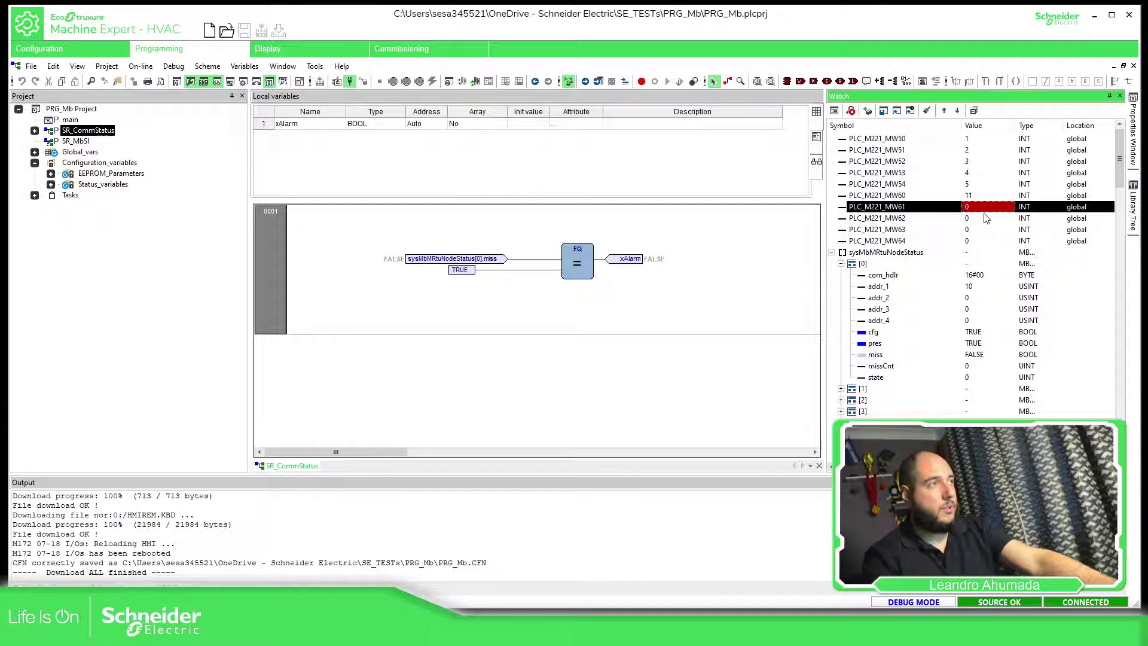
left_click(973, 206)
type("222")
key("Return")
left_click(973, 218)
left_click(973, 218)
type("333")
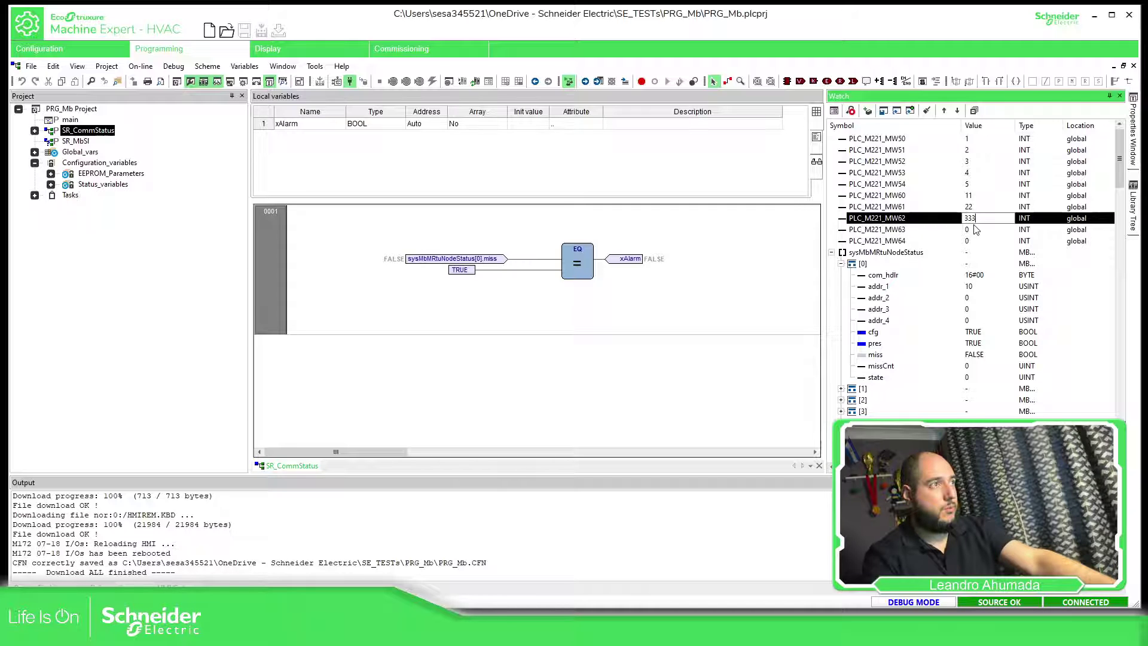
left_click(973, 229)
left_click(974, 230)
type("45")
left_click(971, 240)
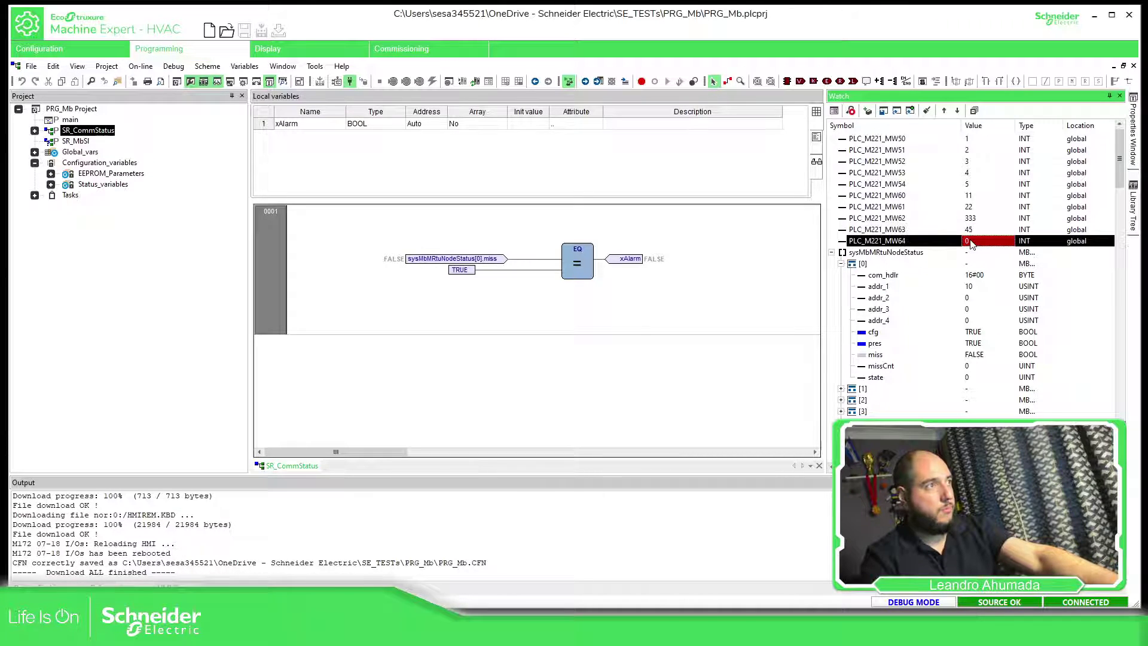
left_click(971, 241)
type("67")
key("Return")
Check %MW60–%MW64 in Basic's Database, then minimize the Machine Expert - Basic window
key("alt+Tab")
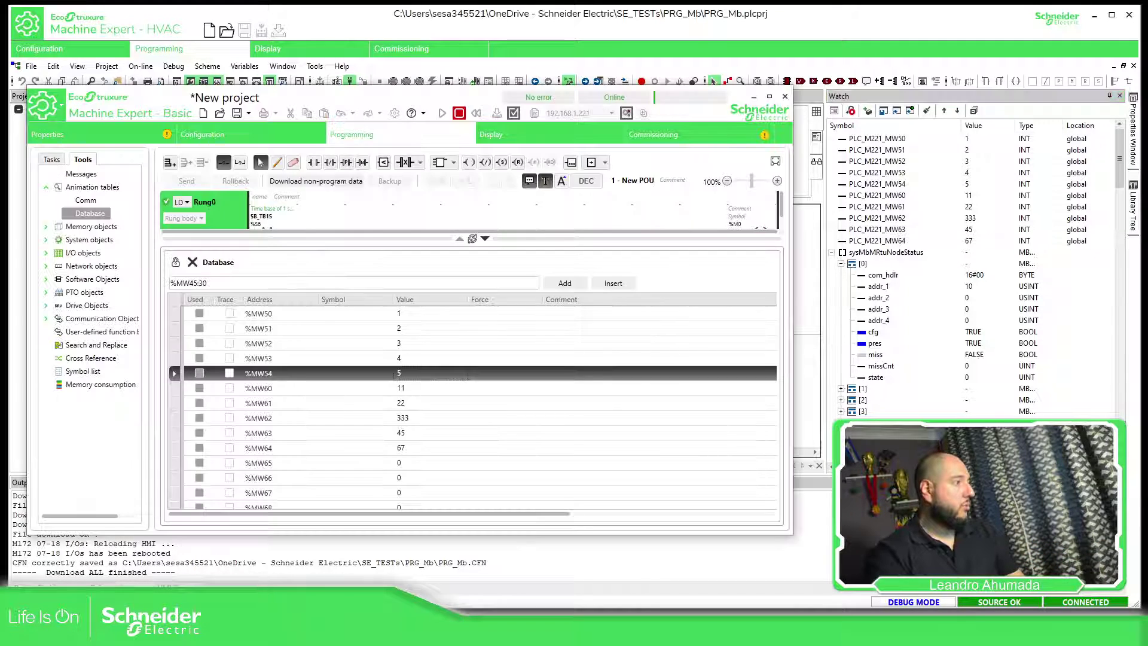
scroll(409, 405, "down", 1)
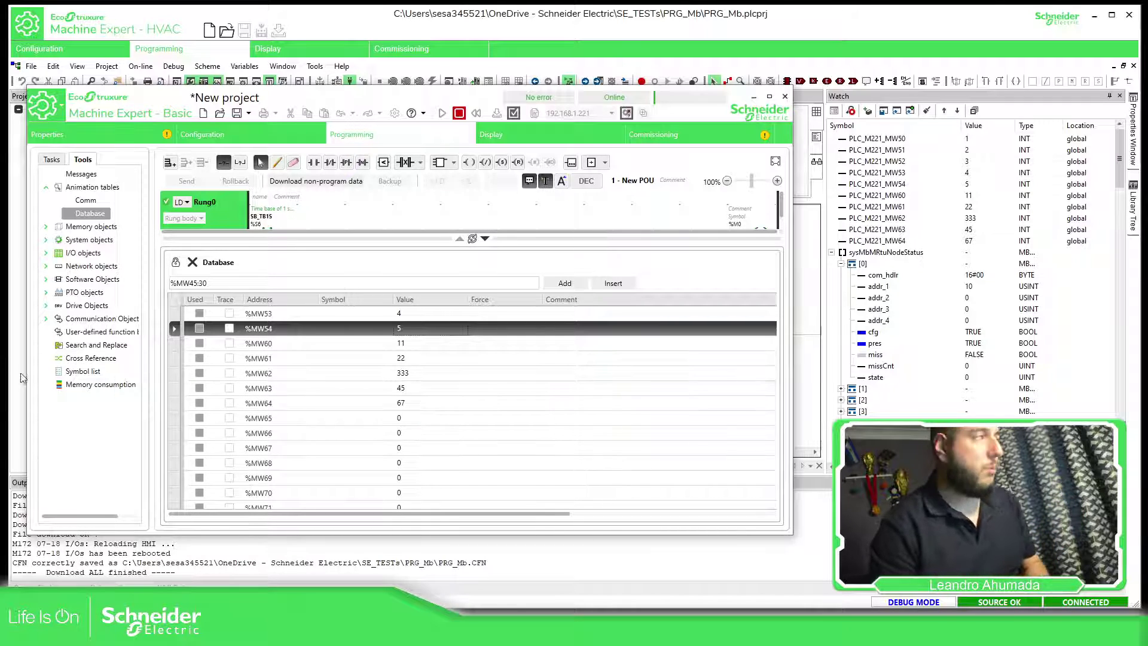
left_click(754, 96)
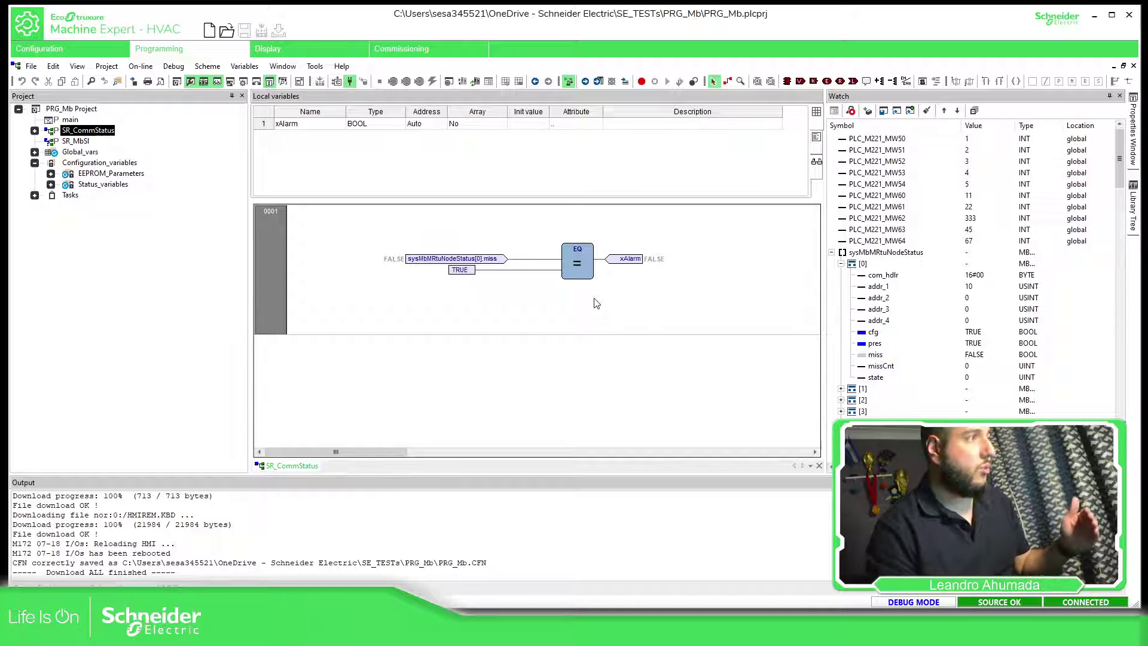
left_click(494, 261)
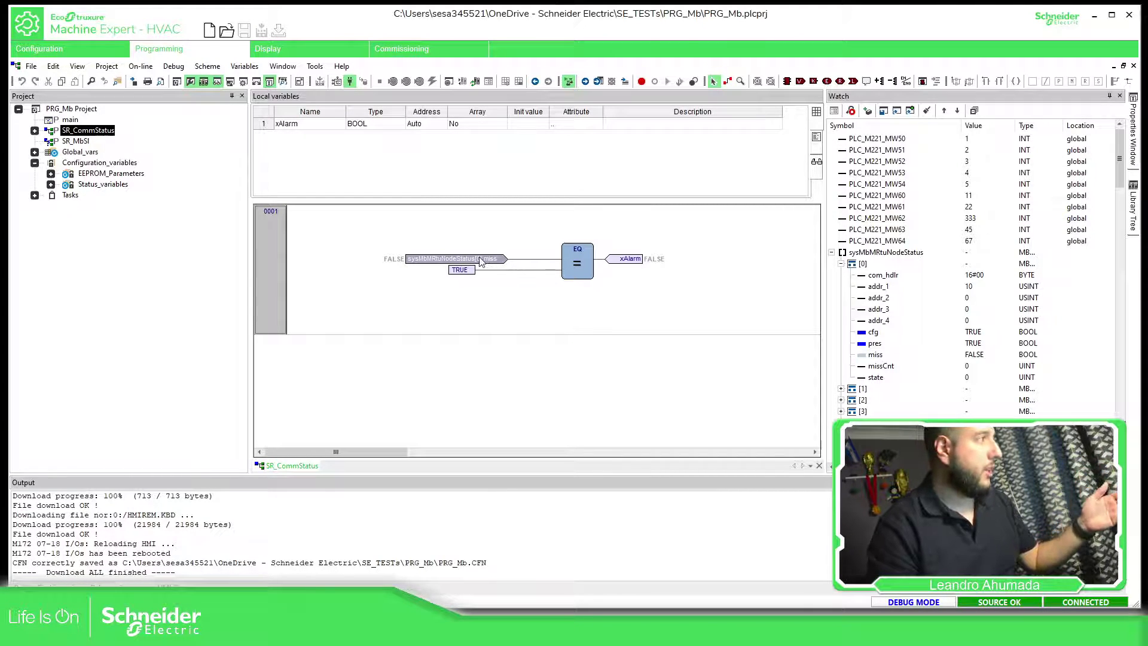
left_click(81, 51)
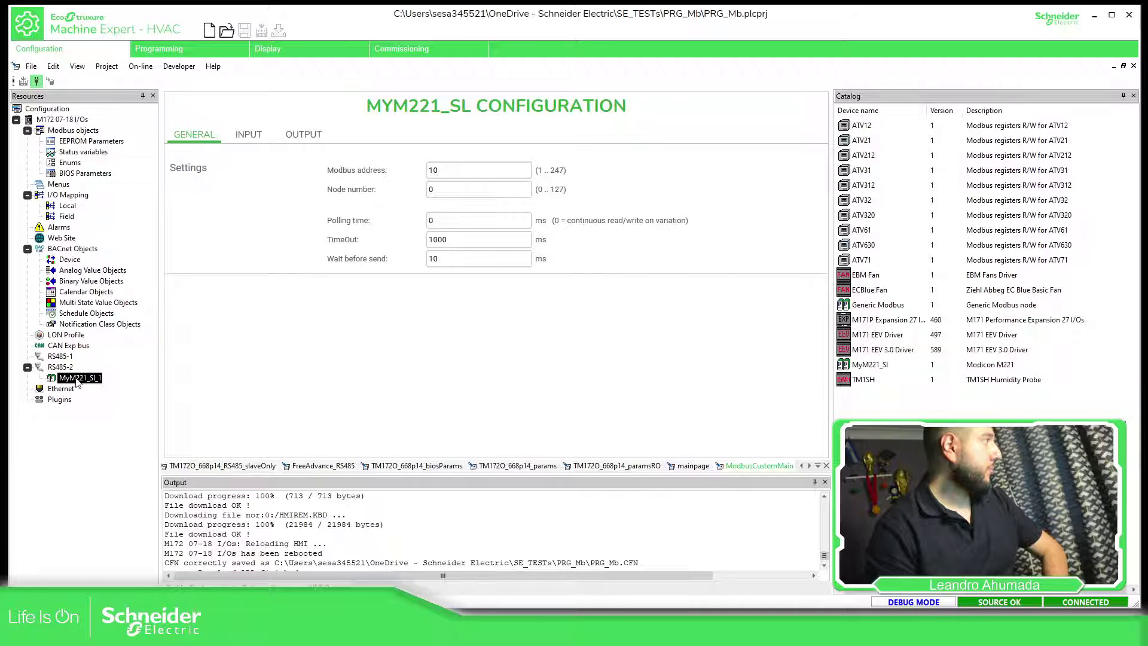
left_click(181, 52)
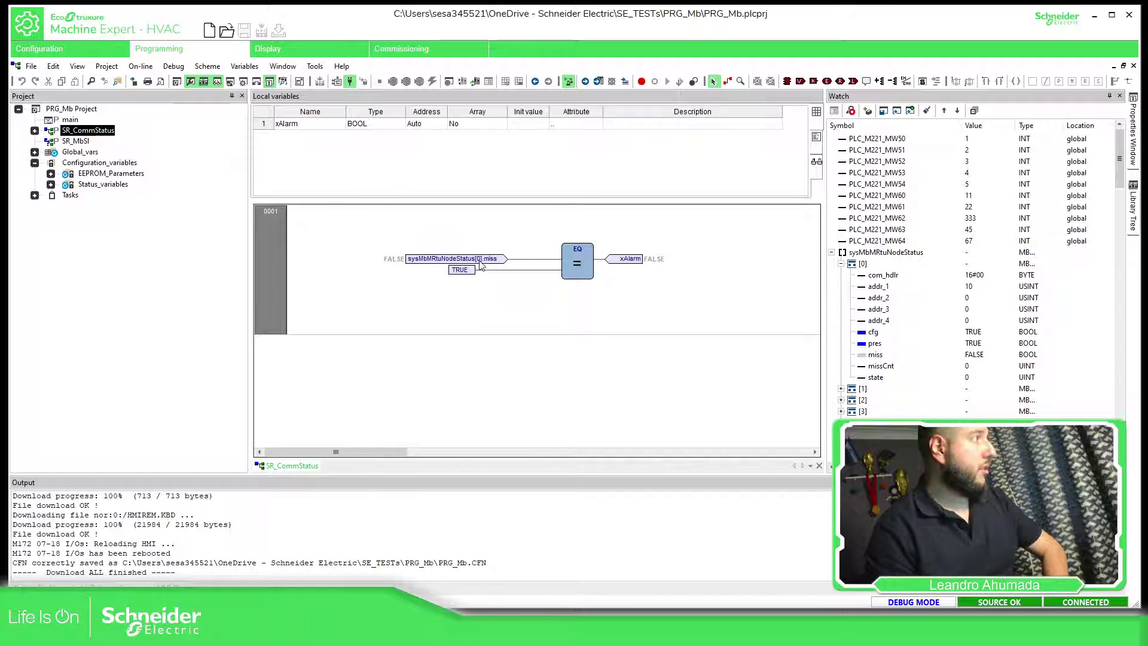